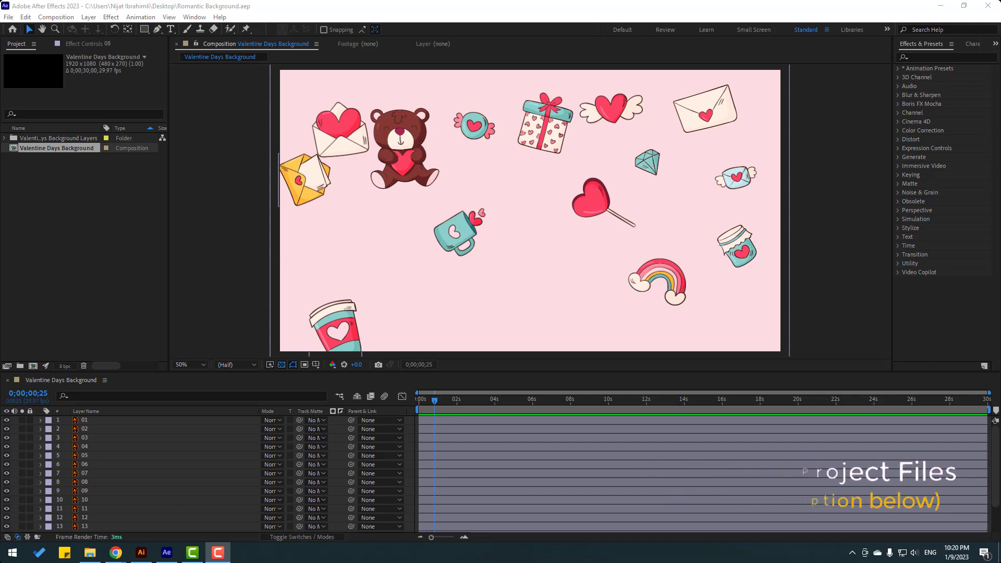
Lock the BG and STATIC_OBJECTS layers in the timeline.
{"action": "scroll", "coordinate": [38, 475], "scroll_direction": "down", "scroll_amount": 2}
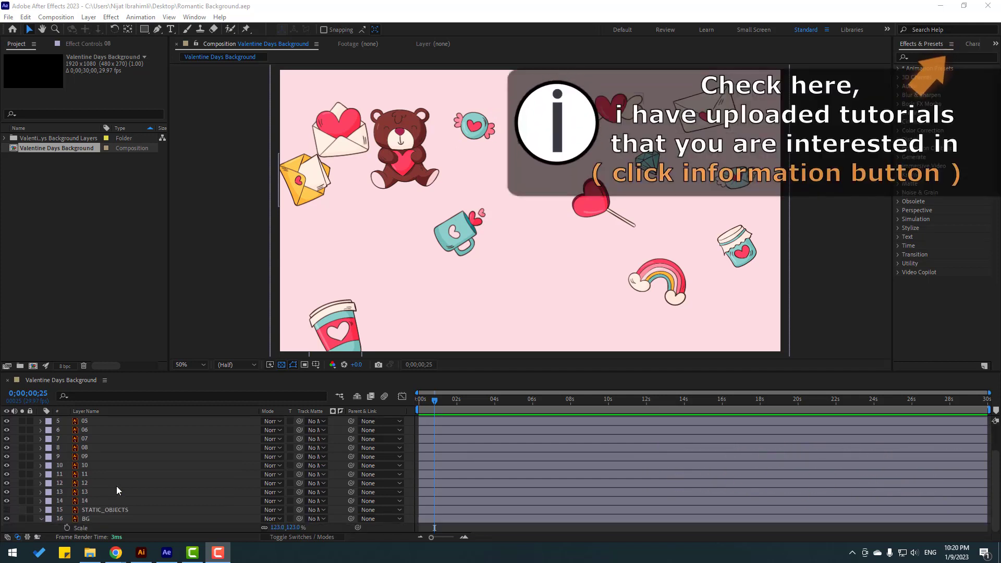
{"action": "left_click", "coordinate": [89, 520]}
{"action": "left_click", "coordinate": [40, 520]}
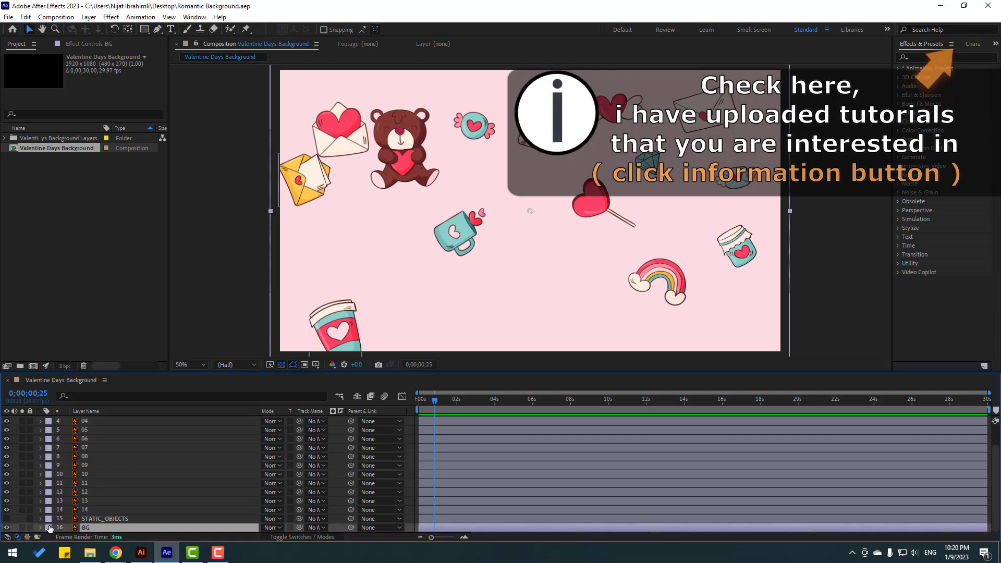
{"action": "left_click", "coordinate": [30, 528]}
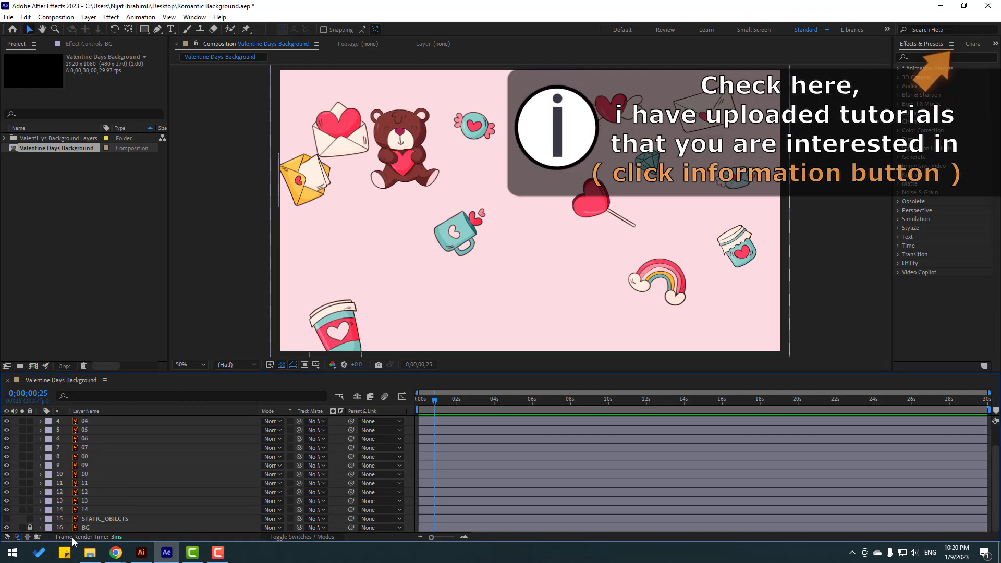
{"action": "left_click", "coordinate": [100, 520]}
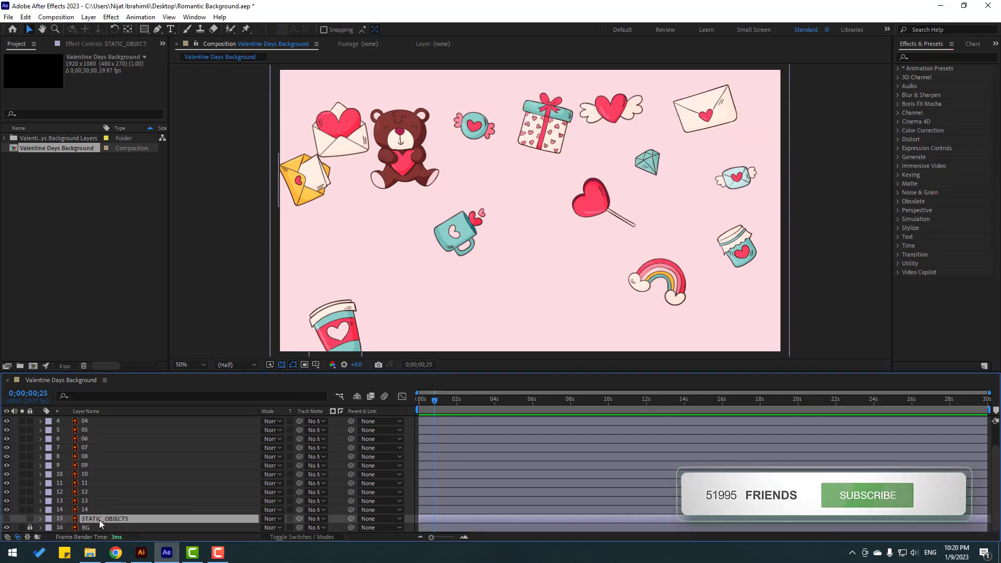
{"action": "left_click", "coordinate": [7, 520]}
{"action": "left_click", "coordinate": [6, 519]}
{"action": "left_click", "coordinate": [30, 519]}
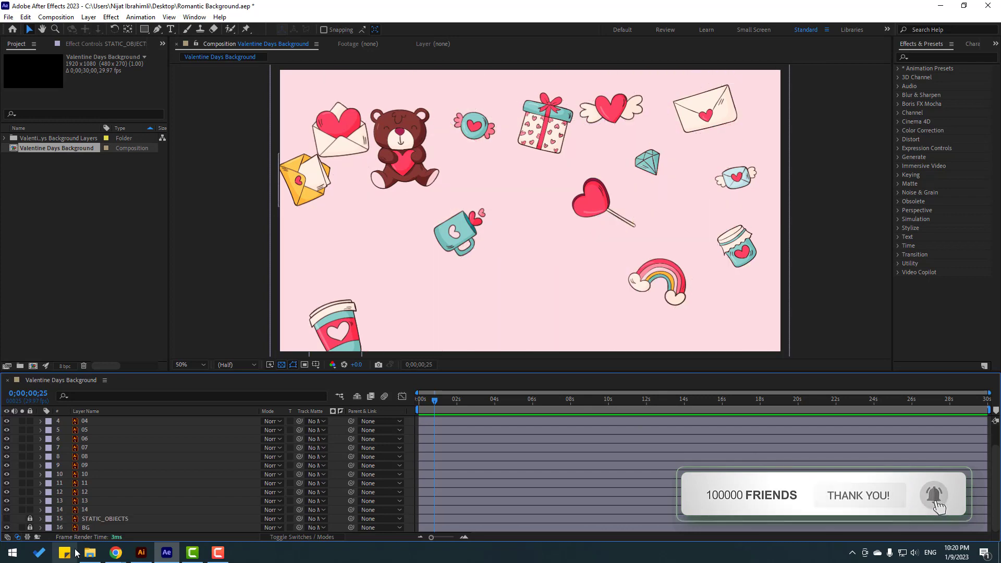
Pre-compose the mug layer 05 into a new composition named Cup, leaving all attributes in the current composition.
{"action": "left_click", "coordinate": [455, 227]}
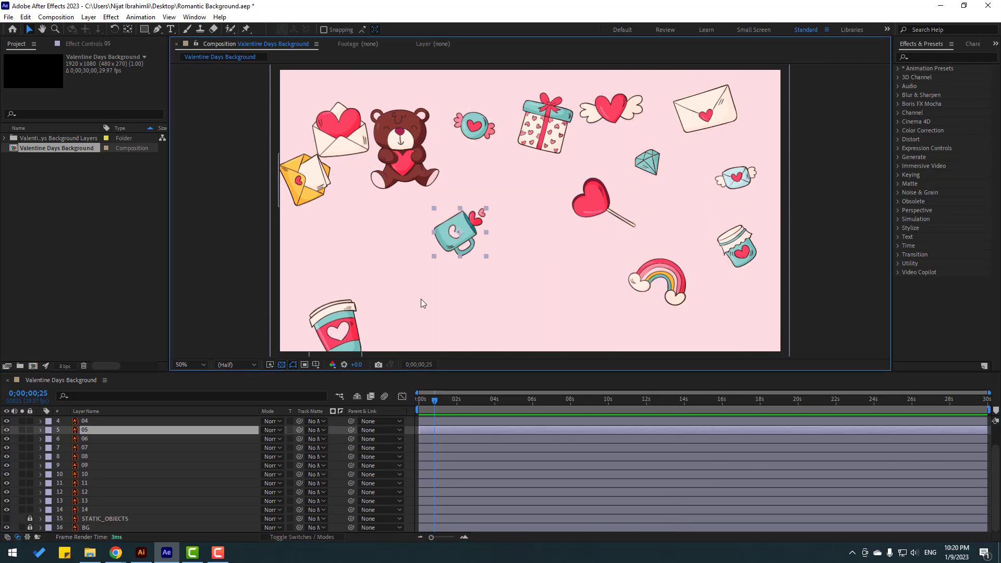
{"action": "key", "text": "period"}
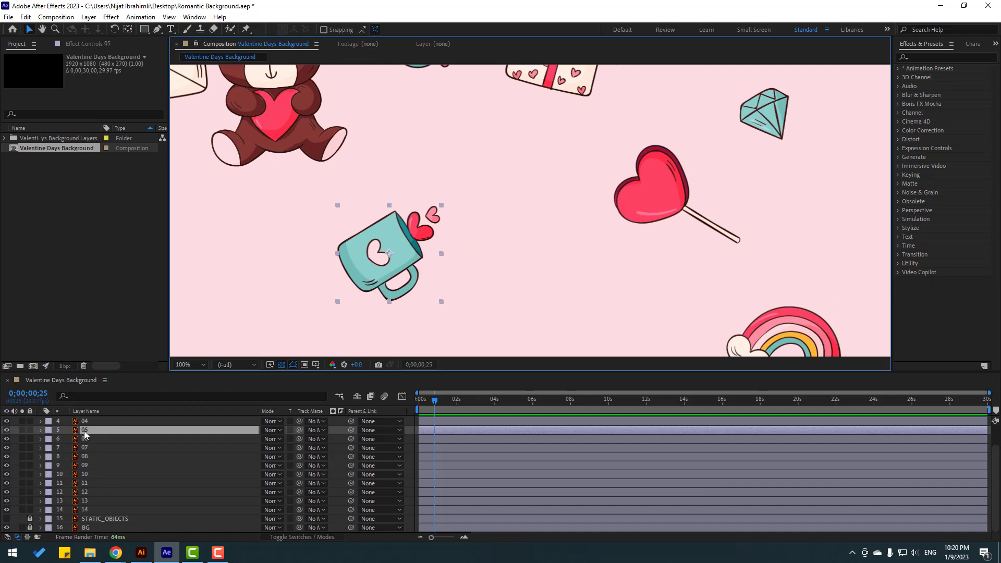
{"action": "right_click", "coordinate": [84, 431]}
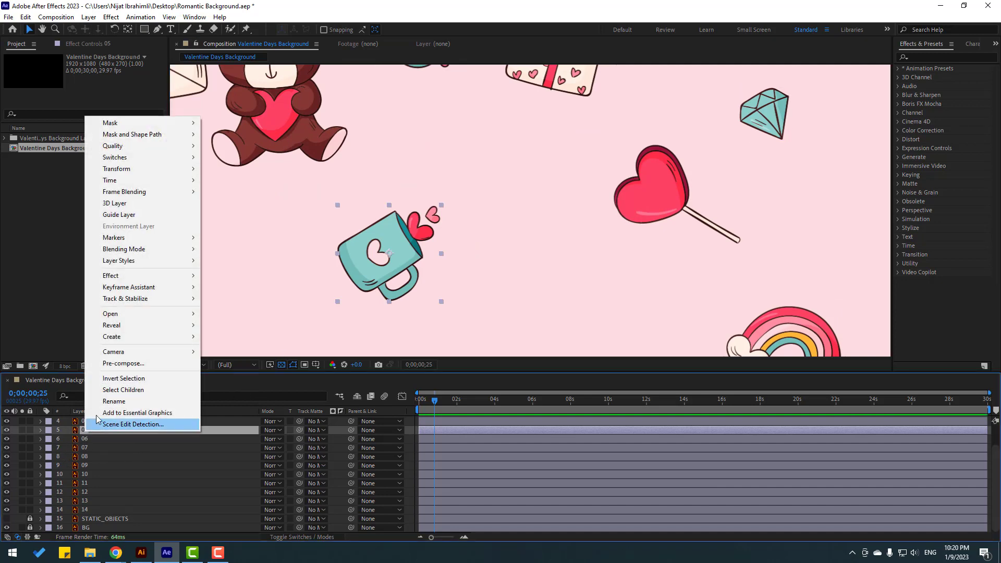
{"action": "left_click", "coordinate": [120, 364]}
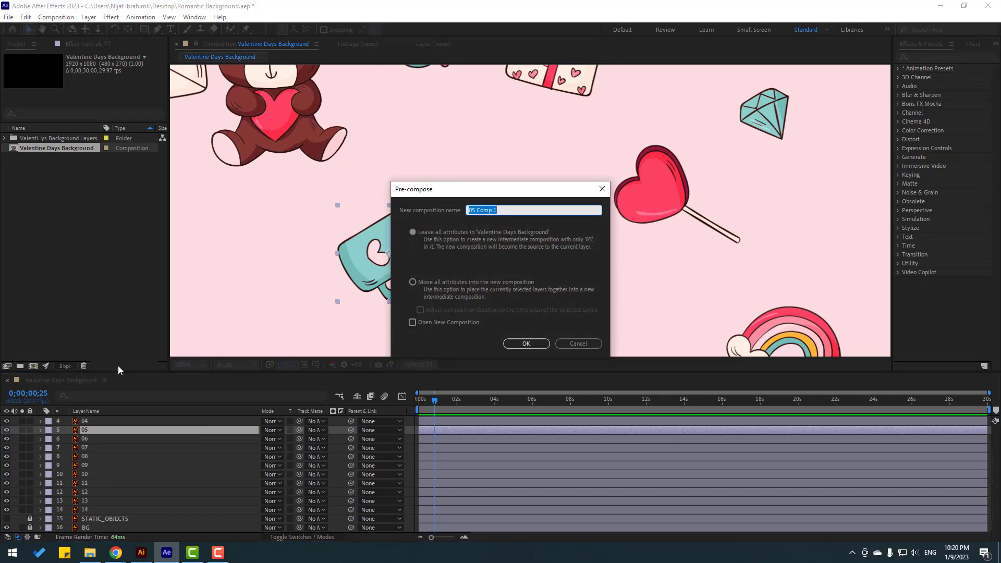
{"action": "type", "text": "Cup"}
{"action": "left_click", "coordinate": [525, 342]}
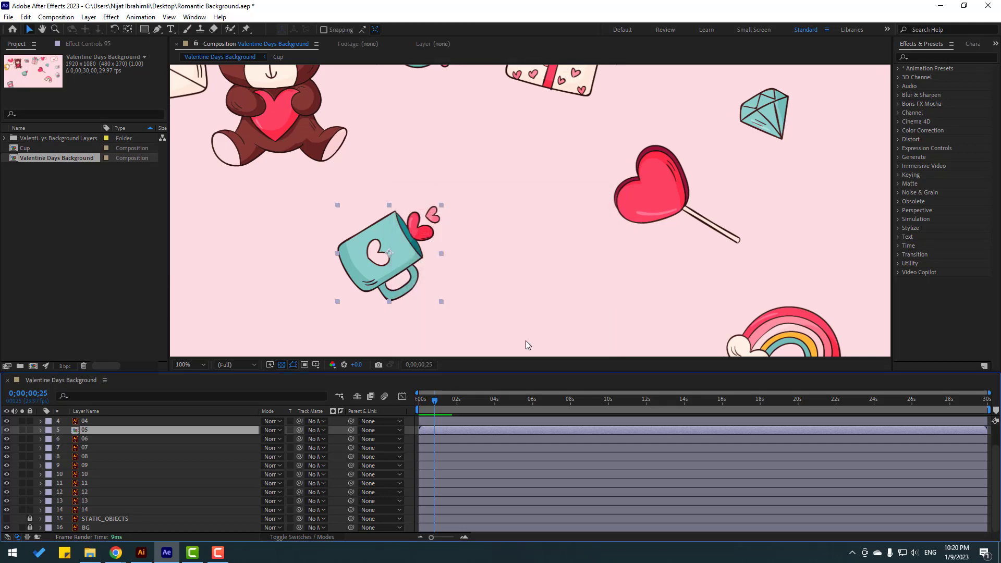
Open the Cup composition and enlarge its frame to a width of 600 px with the aspect ratio locked.
{"action": "double_click", "coordinate": [86, 428]}
{"action": "right_click", "coordinate": [145, 469]}
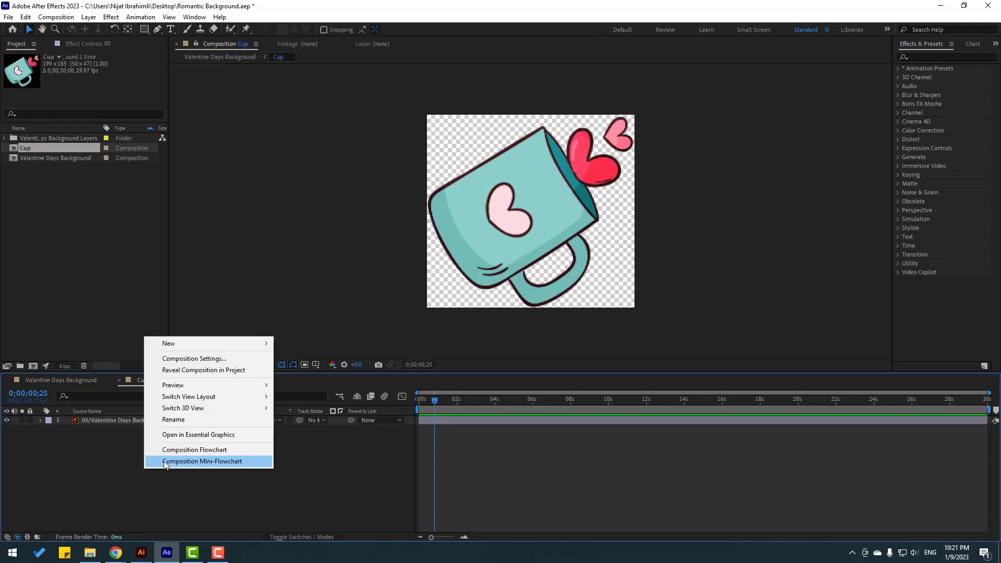
{"action": "left_click", "coordinate": [211, 359]}
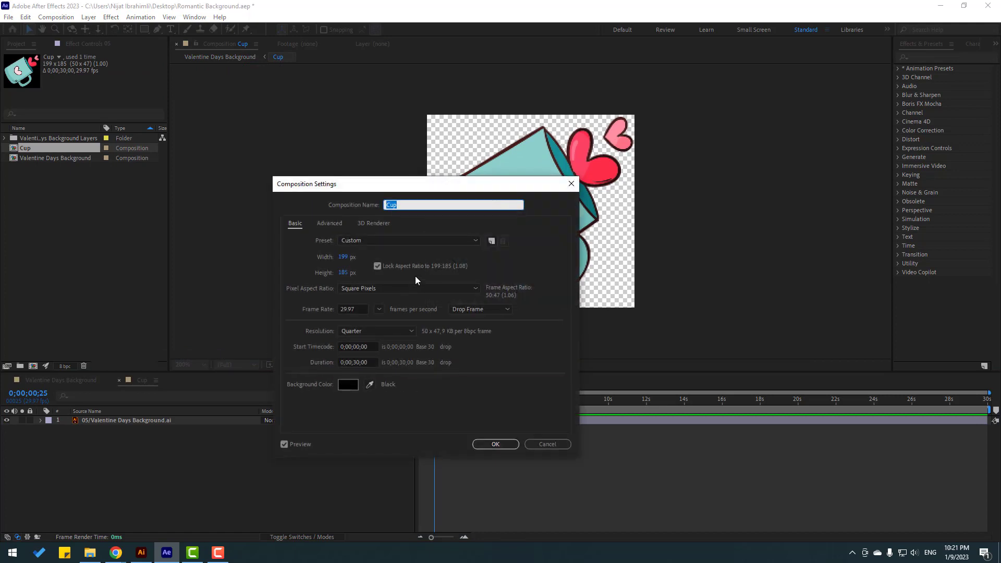
{"action": "left_click_drag", "start_coordinate": [454, 189], "coordinate": [326, 235]}
{"action": "left_click", "coordinate": [216, 304]}
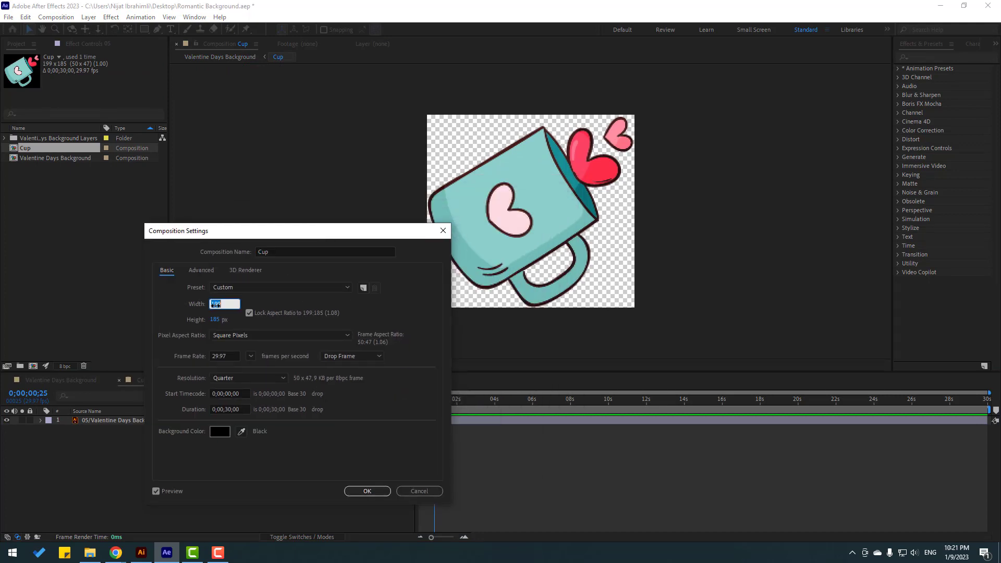
{"action": "type", "text": "600"}
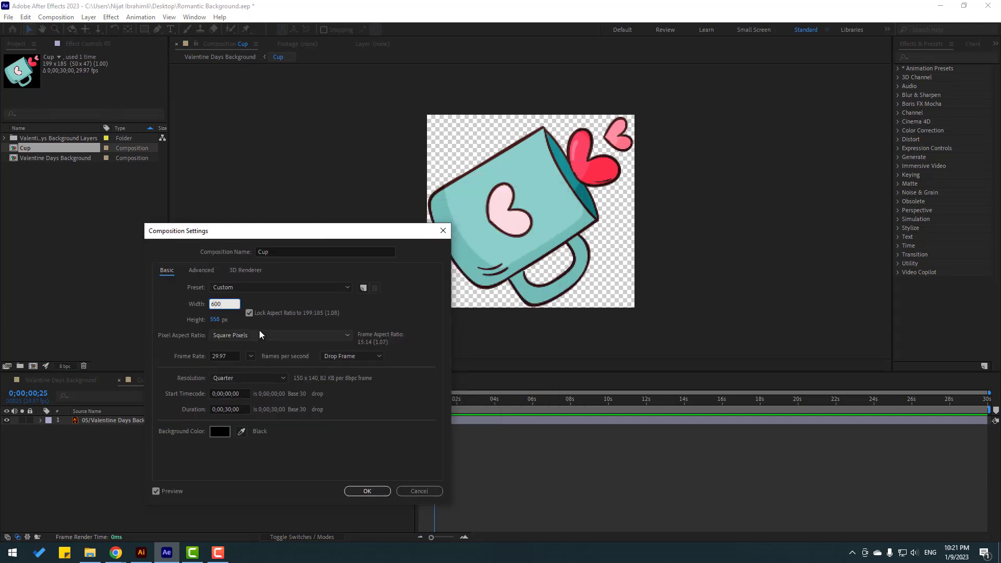
{"action": "left_click", "coordinate": [375, 493]}
Rotate the mug layer to -57° so it stands upright and move it slightly lower in the frame.
{"action": "scroll", "coordinate": [474, 282], "scroll_direction": "down", "scroll_amount": 2}
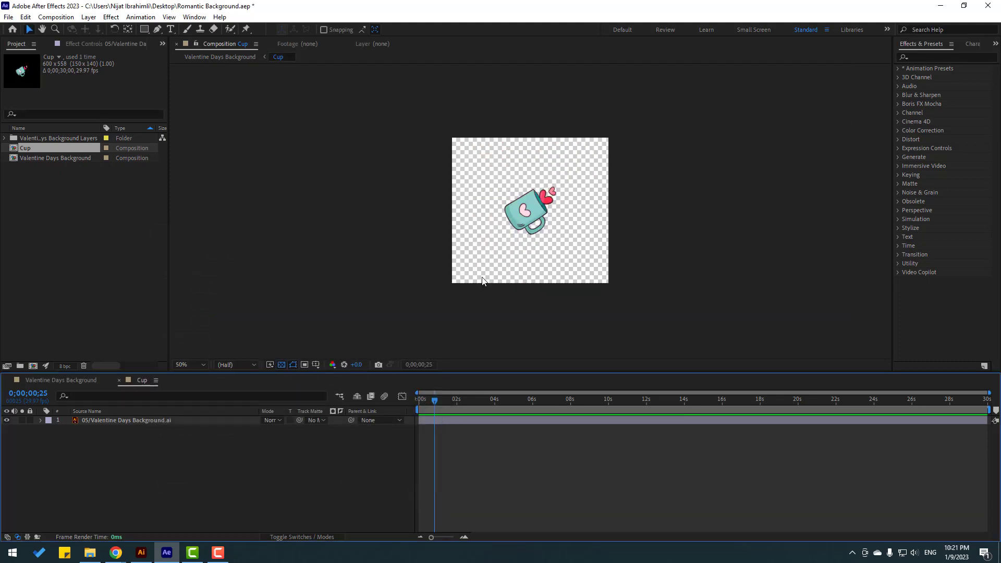
{"action": "left_click", "coordinate": [502, 232]}
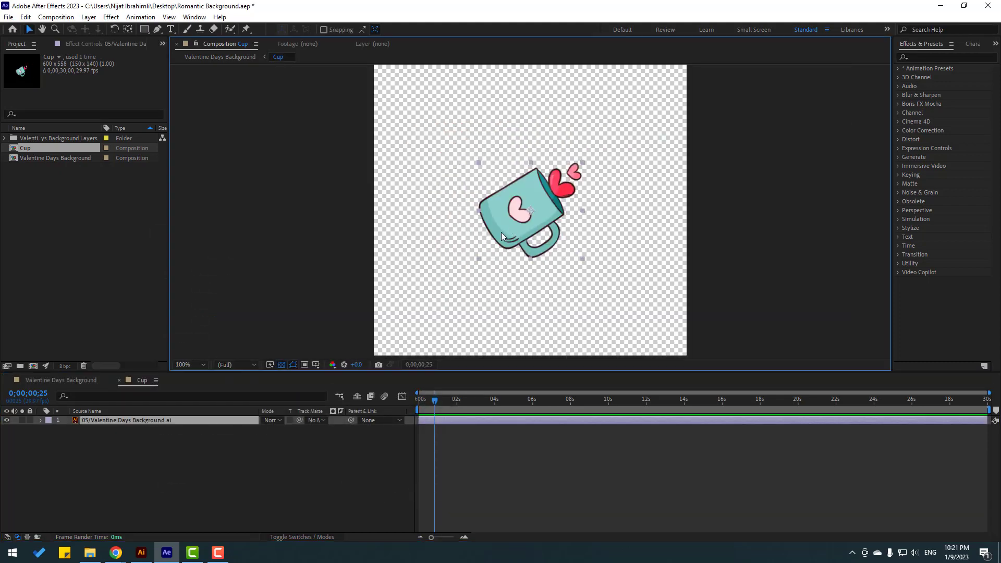
{"action": "key", "text": "r"}
{"action": "left_click_drag", "start_coordinate": [275, 432], "coordinate": [253, 434]}
{"action": "left_click_drag", "start_coordinate": [559, 207], "coordinate": [562, 252]}
{"action": "left_click_drag", "start_coordinate": [278, 430], "coordinate": [273, 430]}
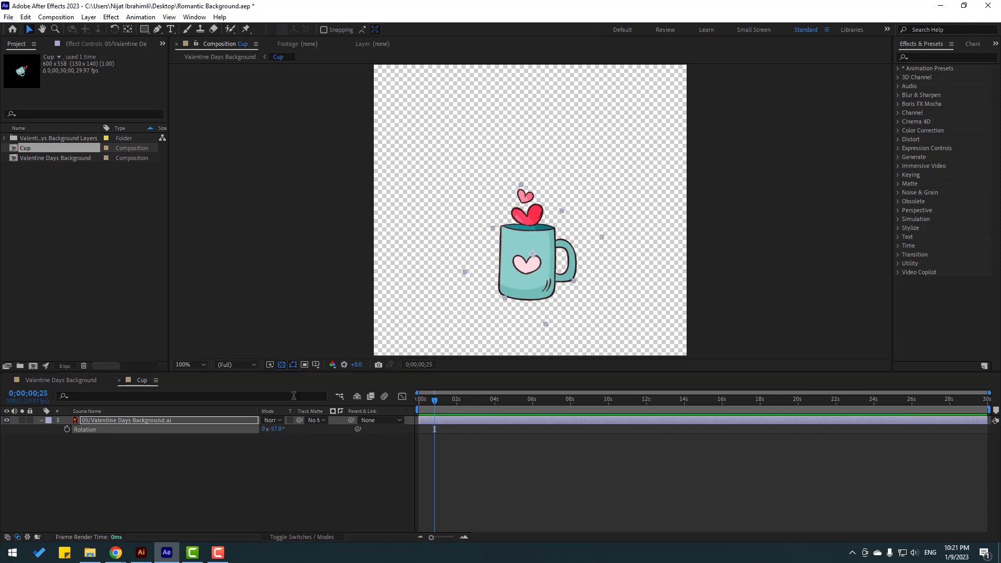
{"action": "left_click", "coordinate": [42, 425]}
Duplicate the mug layer and hide the lower copy, keeping the upper copy selected for masking with the Pen tool.
{"action": "left_click", "coordinate": [123, 423]}
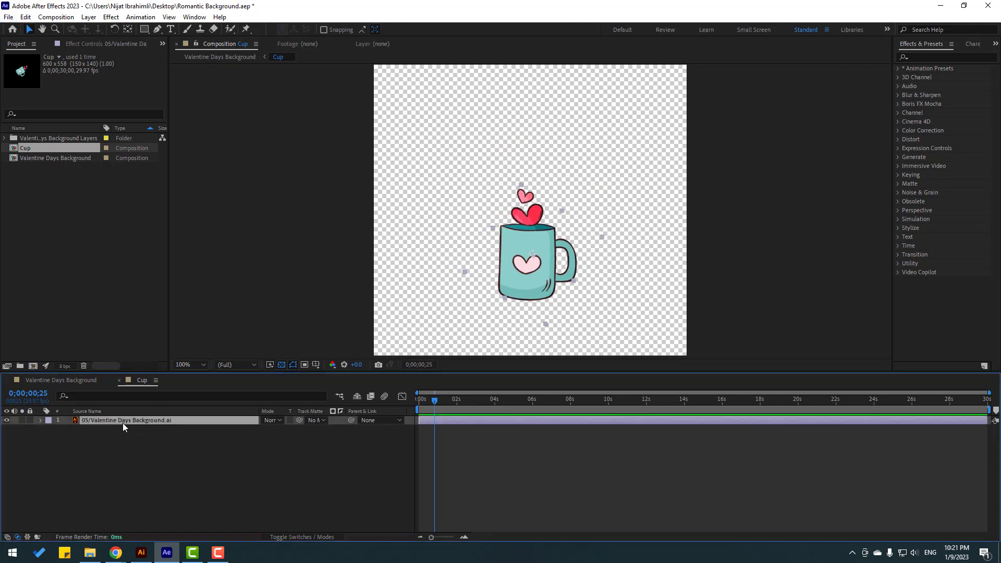
{"action": "key", "text": "ctrl+d"}
{"action": "scroll", "coordinate": [586, 254], "scroll_direction": "up", "scroll_amount": 4}
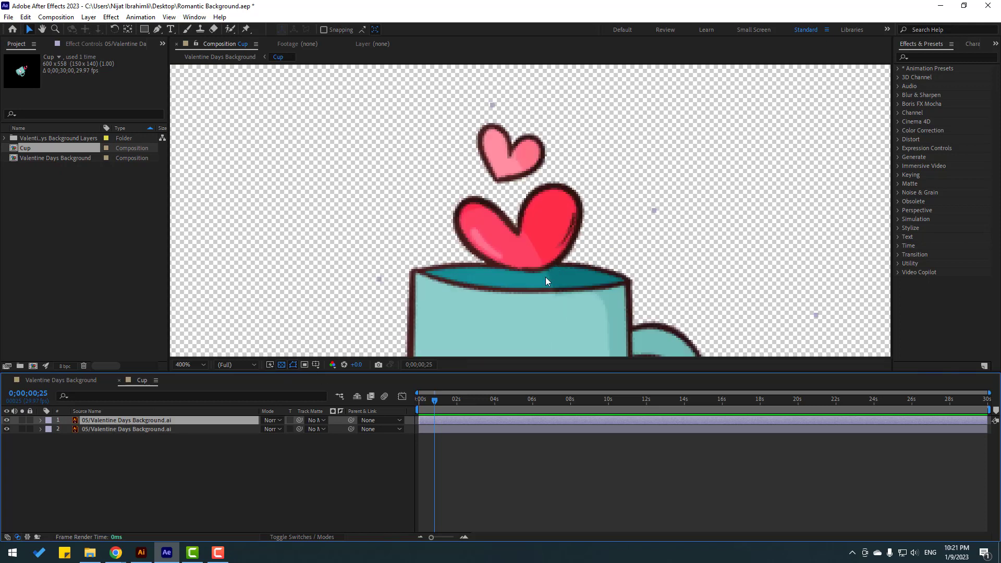
{"action": "left_click", "coordinate": [158, 30]}
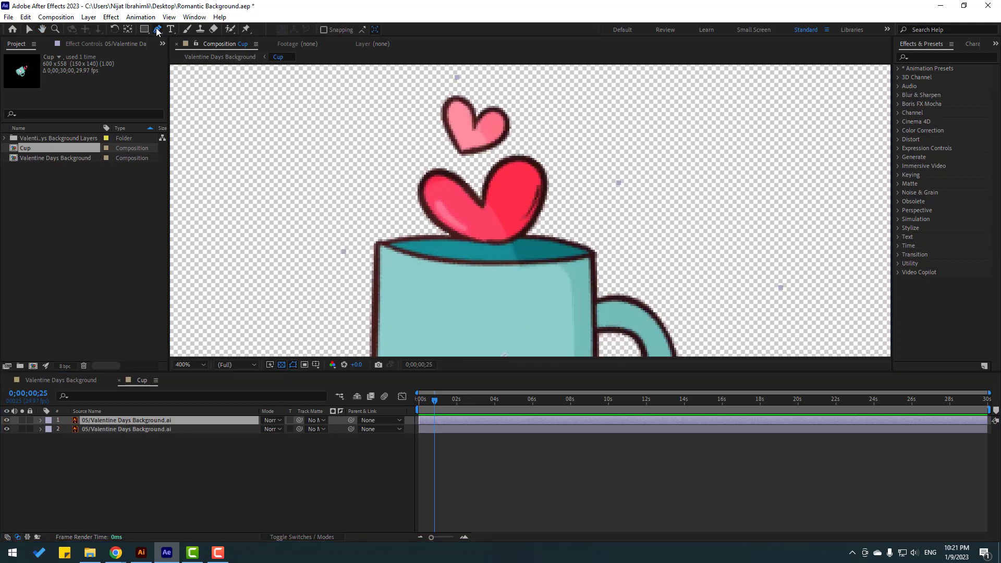
{"action": "left_click", "coordinate": [8, 430]}
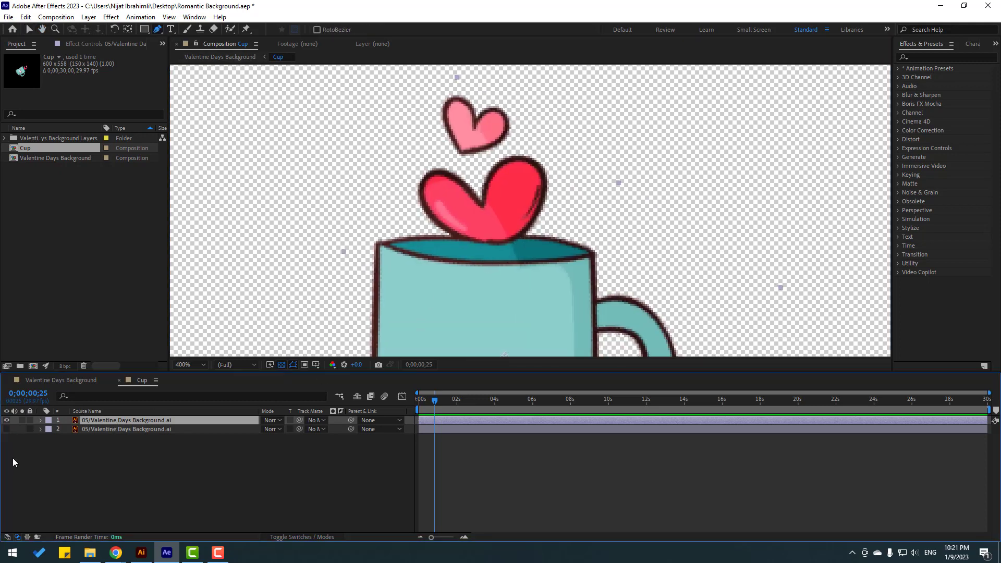
Draw a closed Pen mask around the small pink heart on the upper mug layer.
{"action": "left_click_drag", "start_coordinate": [560, 176], "coordinate": [553, 185]}
{"action": "mouse_move", "coordinate": [436, 135]}
{"action": "left_mouse_down"}
{"action": "mouse_move", "coordinate": [420, 171]}
{"action": "mouse_move", "coordinate": [435, 205]}
{"action": "left_mouse_up"}
{"action": "left_click", "coordinate": [412, 134]}
{"action": "left_click", "coordinate": [466, 201]}
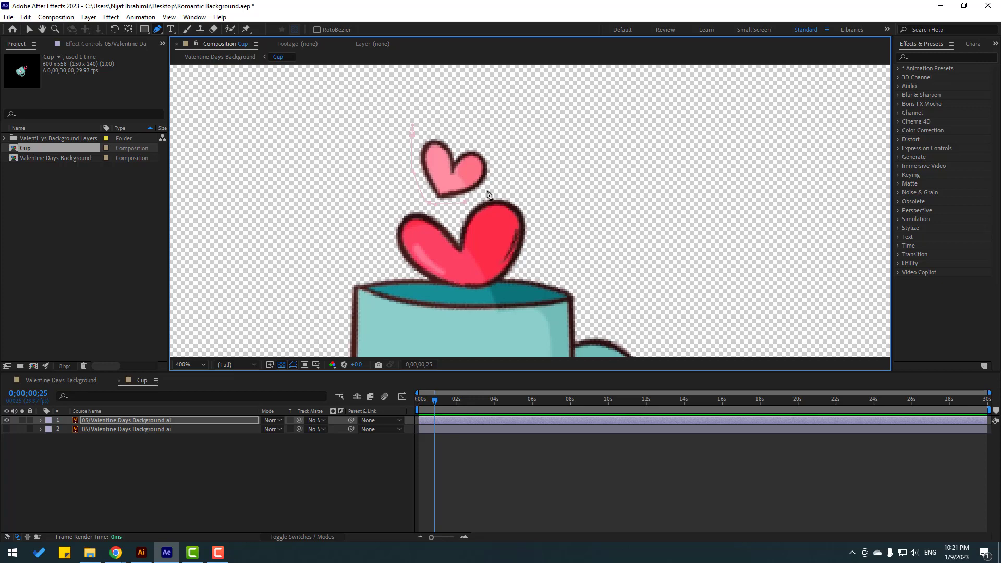
{"action": "left_click", "coordinate": [412, 127]}
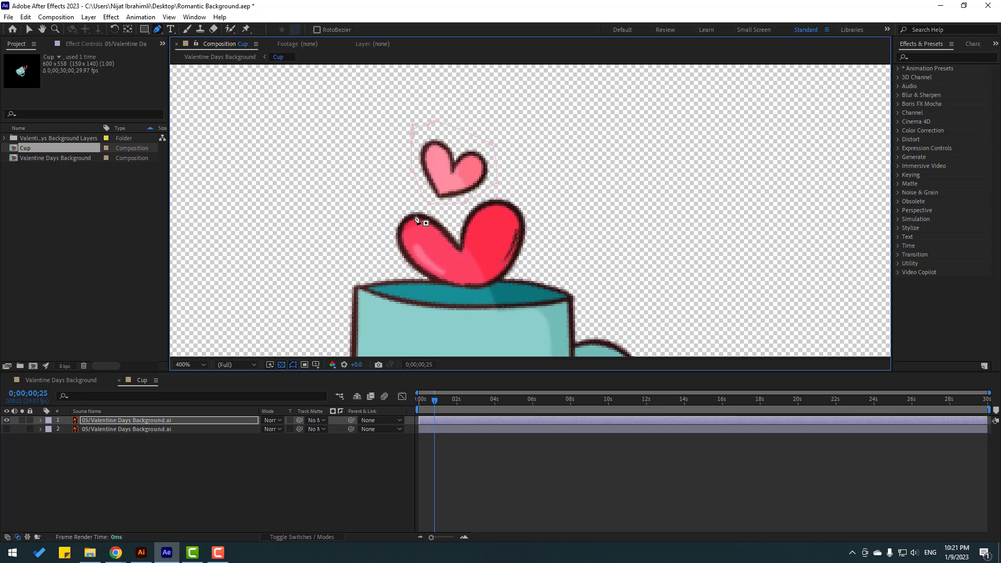
{"action": "left_click", "coordinate": [29, 29]}
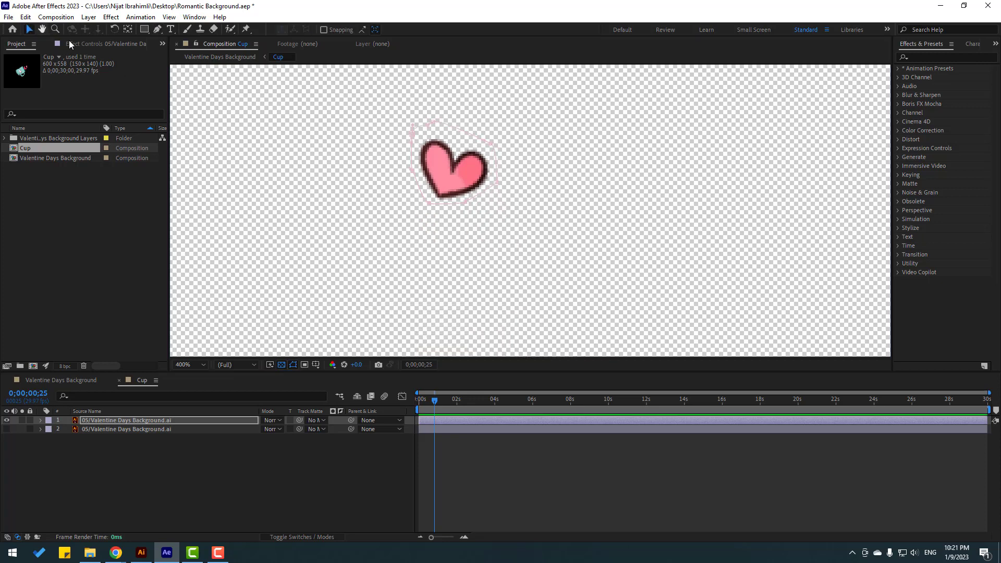
Turn off the transparency grid in the composition view and deselect the masked layer.
{"action": "left_click", "coordinate": [283, 364]}
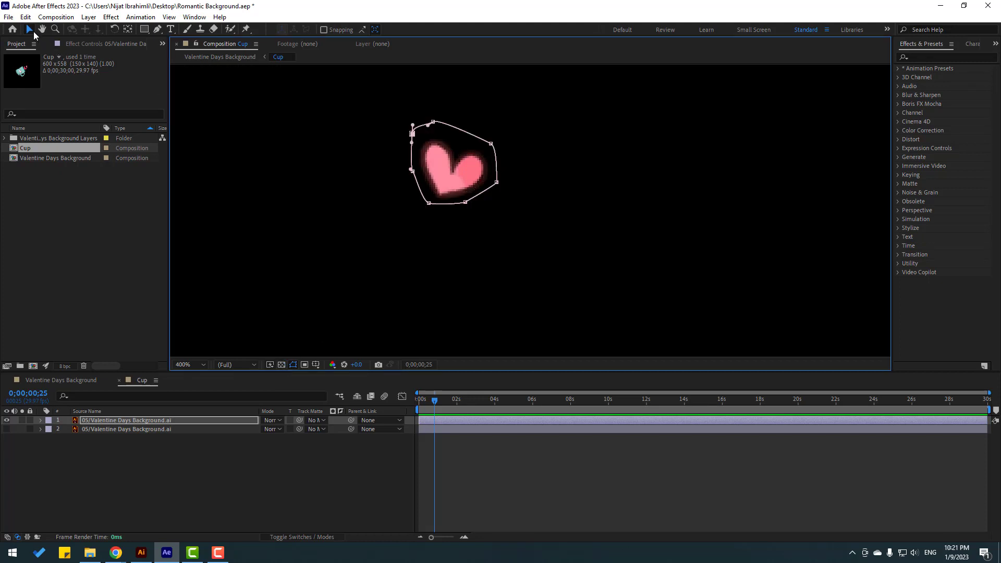
{"action": "scroll", "coordinate": [389, 352], "scroll_direction": "down", "scroll_amount": 1}
{"action": "left_click", "coordinate": [179, 472]}
{"action": "scroll", "coordinate": [403, 199], "scroll_direction": "down", "scroll_amount": 1}
{"action": "scroll", "coordinate": [414, 205], "scroll_direction": "up", "scroll_amount": 2}
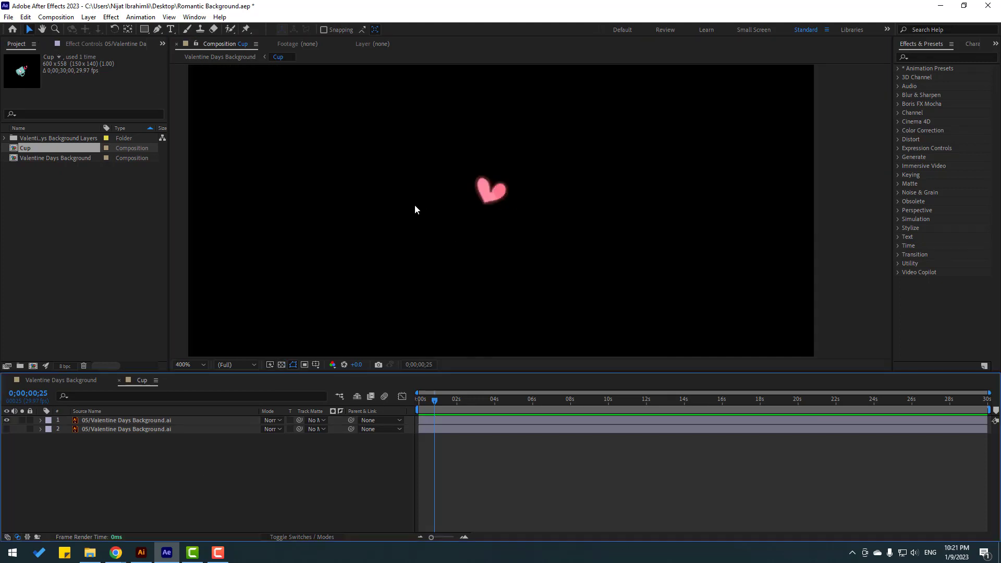
Duplicate the masked pink heart layer and move the copy's Mask 1 down over the large red heart.
{"action": "left_click", "coordinate": [108, 421]}
{"action": "key", "text": "ctrl+d"}
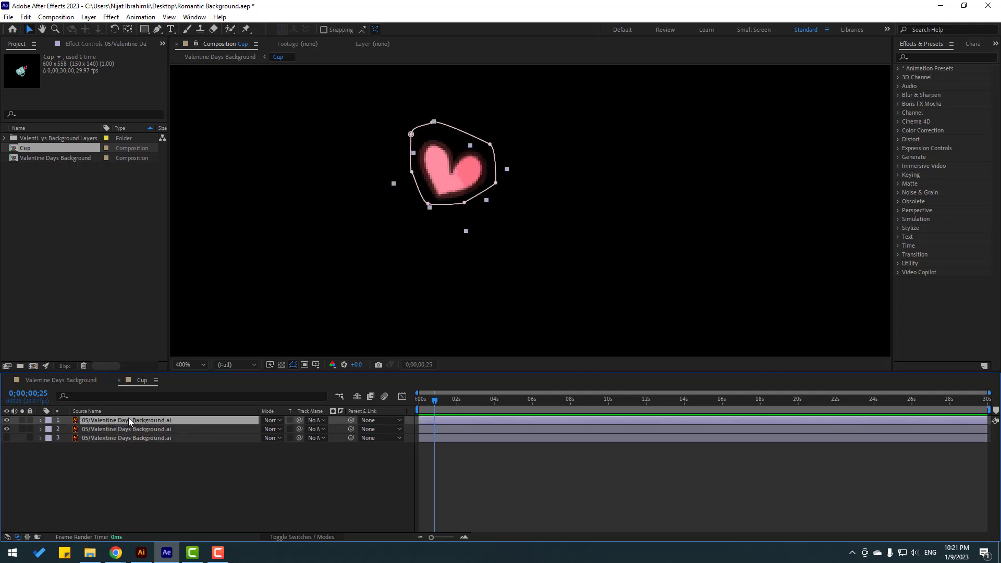
{"action": "key", "text": "m"}
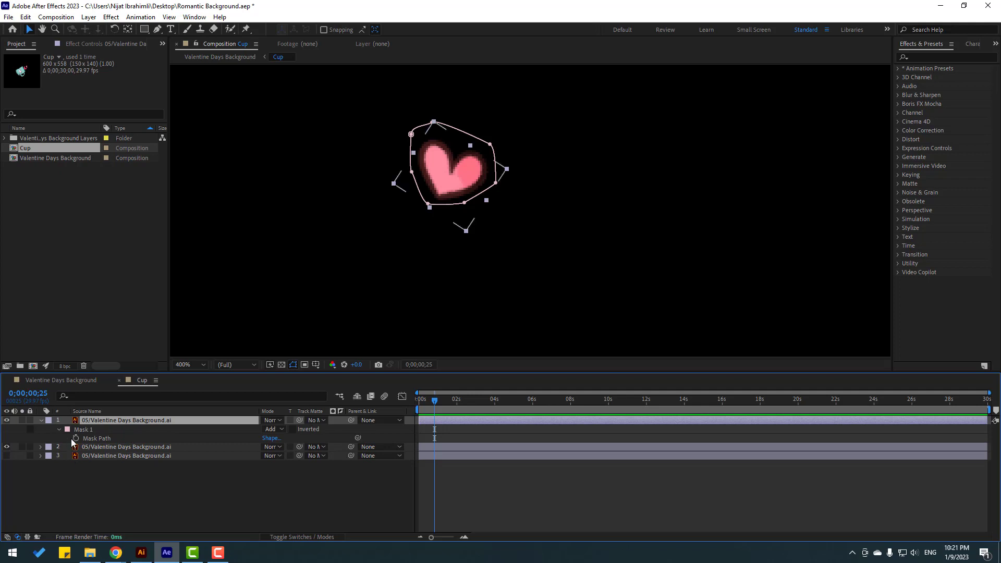
{"action": "left_click", "coordinate": [83, 429]}
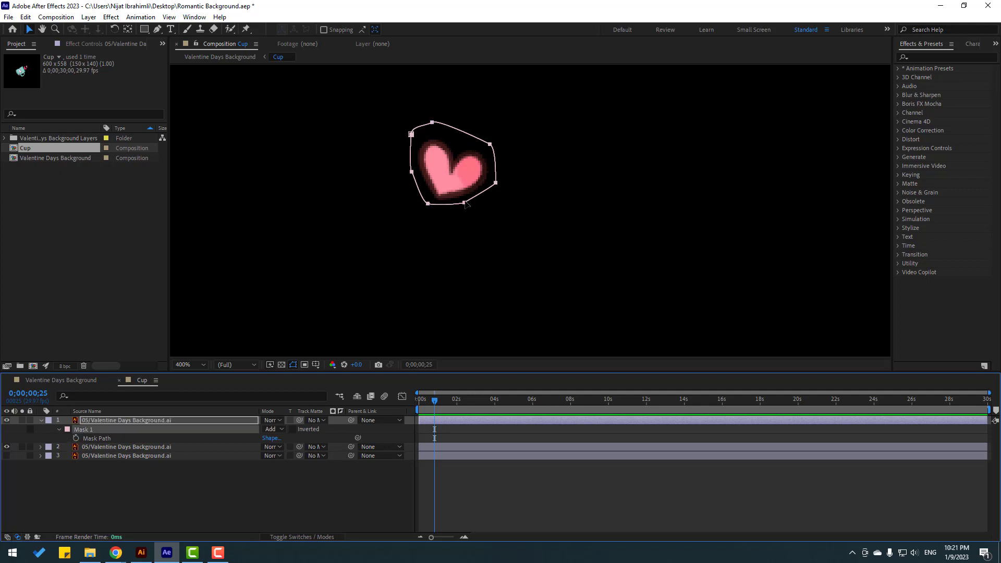
{"action": "left_click_drag", "start_coordinate": [466, 204], "coordinate": [472, 284]}
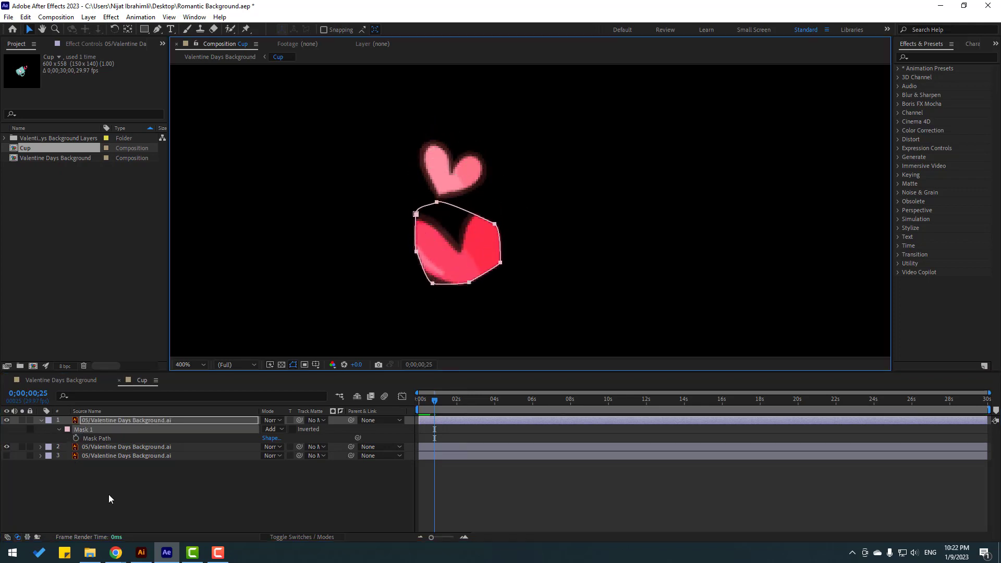
Reshape the duplicated layer's Mask 1 by moving its upper and side points outward until both lobes of the large red heart are enclosed.
{"action": "left_click", "coordinate": [109, 499]}
{"action": "left_click", "coordinate": [59, 429]}
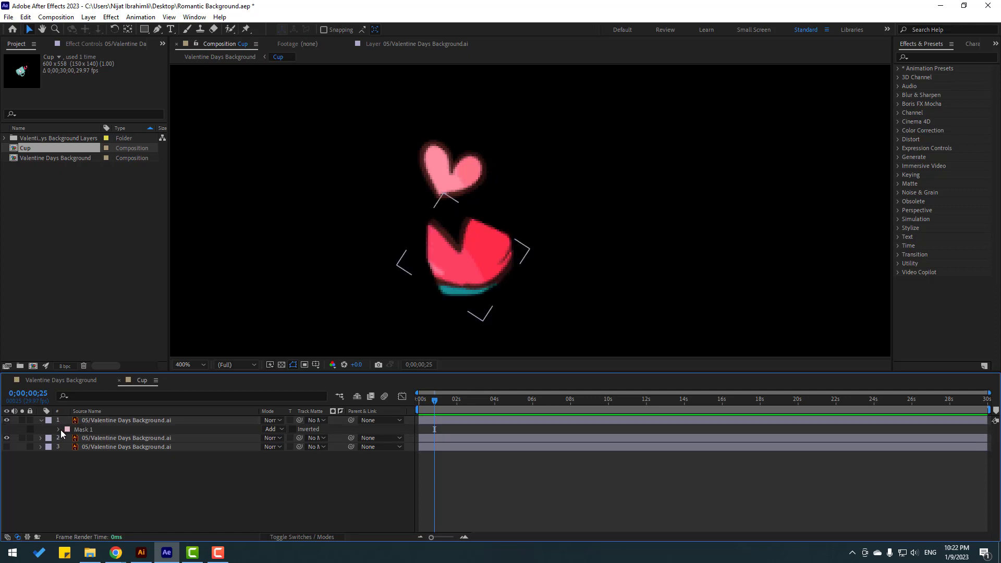
{"action": "left_click", "coordinate": [59, 430]}
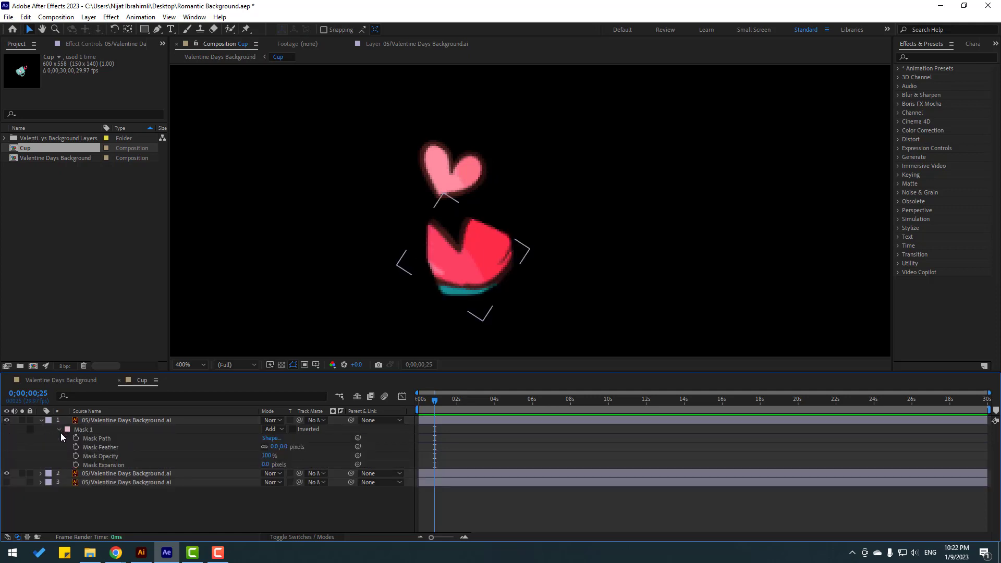
{"action": "left_click", "coordinate": [105, 448]}
{"action": "scroll", "coordinate": [480, 256], "scroll_direction": "up", "scroll_amount": 1}
{"action": "left_click_drag", "start_coordinate": [359, 275], "coordinate": [384, 223]}
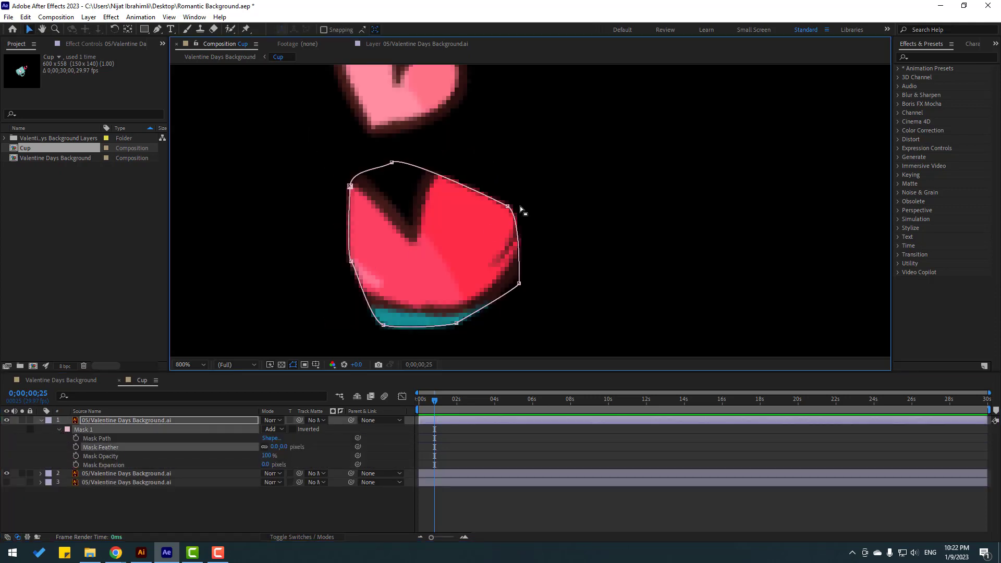
{"action": "left_click_drag", "start_coordinate": [515, 208], "coordinate": [569, 153]}
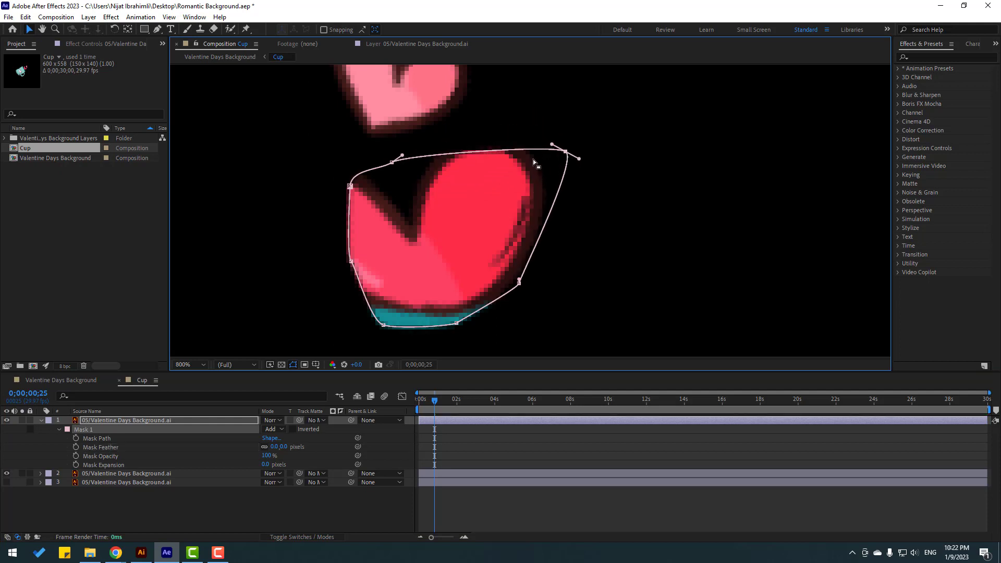
{"action": "left_click_drag", "start_coordinate": [391, 163], "coordinate": [392, 147]}
{"action": "left_click_drag", "start_coordinate": [350, 187], "coordinate": [293, 173]}
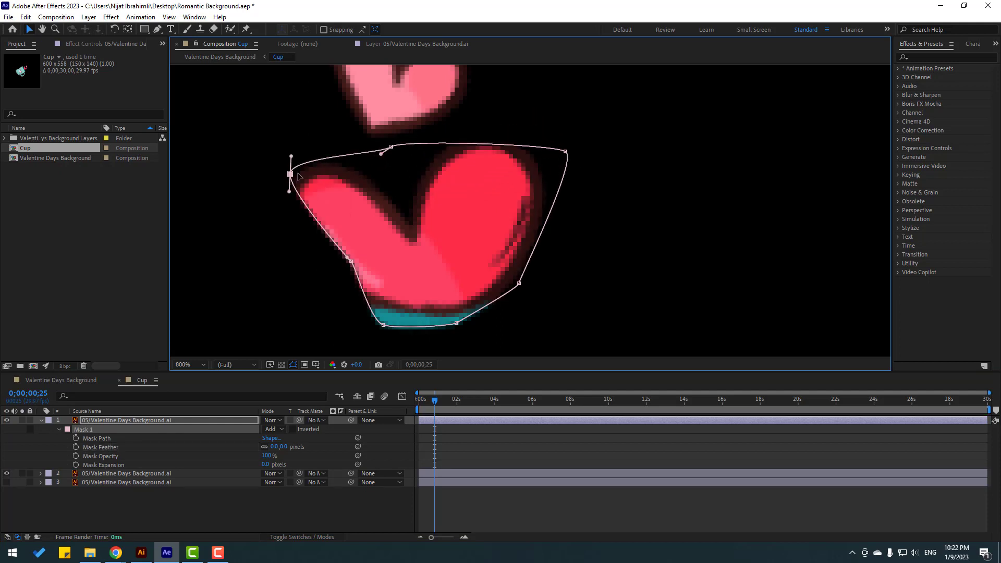
{"action": "left_click_drag", "start_coordinate": [353, 267], "coordinate": [265, 255]}
{"action": "left_click_drag", "start_coordinate": [292, 173], "coordinate": [287, 161]}
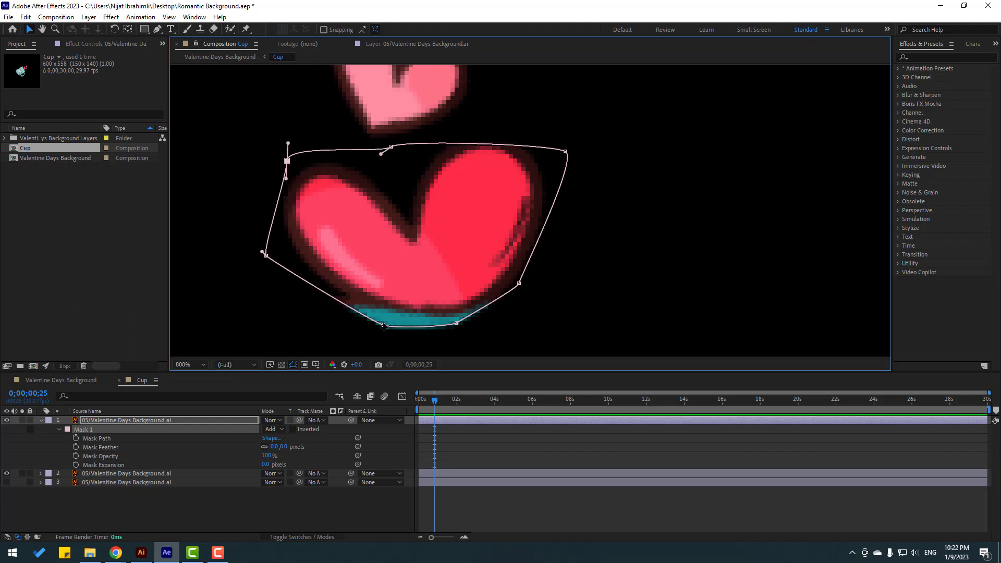
Tighten the mask's lower points against the red heart to exclude the teal mug rim, and collapse the layer's properties.
{"action": "left_click_drag", "start_coordinate": [383, 325], "coordinate": [387, 311]}
{"action": "left_click_drag", "start_coordinate": [457, 324], "coordinate": [456, 313]}
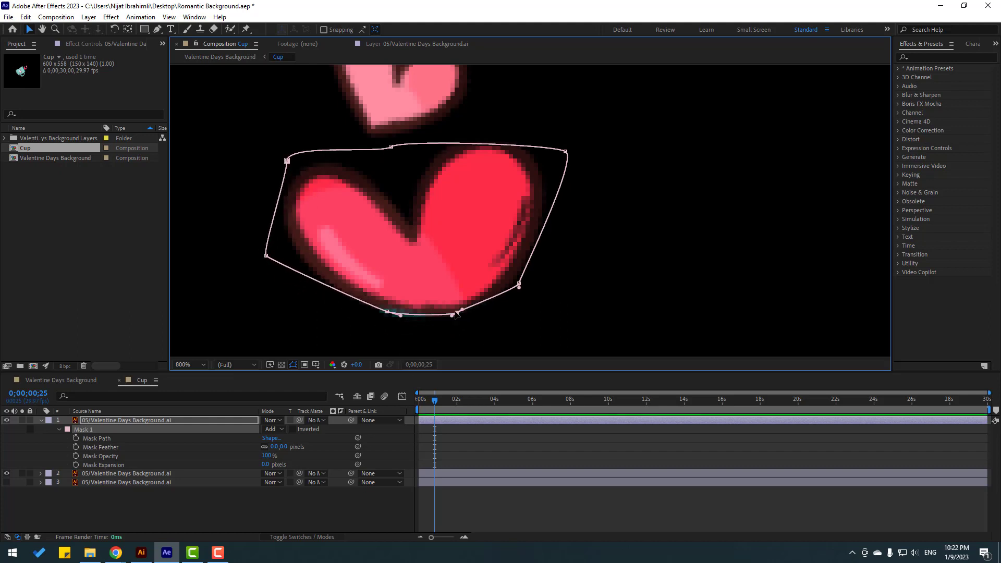
{"action": "left_click_drag", "start_coordinate": [519, 283], "coordinate": [519, 279]}
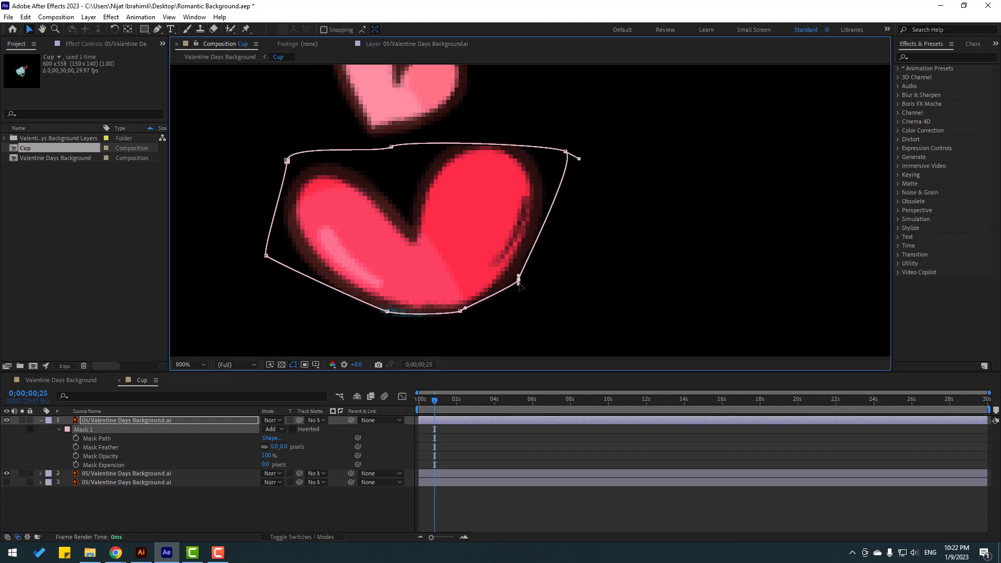
{"action": "left_click", "coordinate": [475, 514]}
{"action": "left_click", "coordinate": [334, 276]}
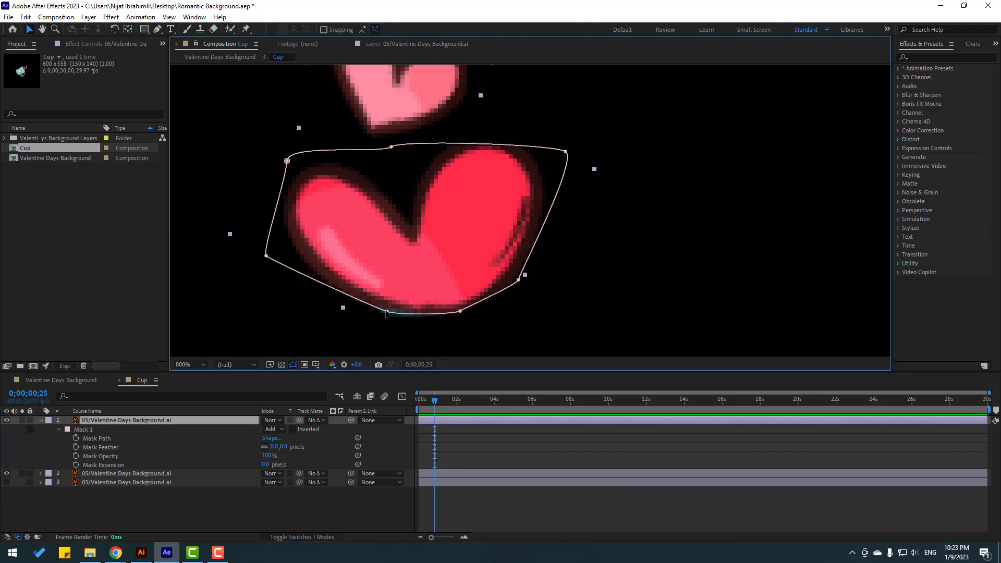
{"action": "left_click_drag", "start_coordinate": [386, 313], "coordinate": [384, 308]}
{"action": "left_click", "coordinate": [529, 489]}
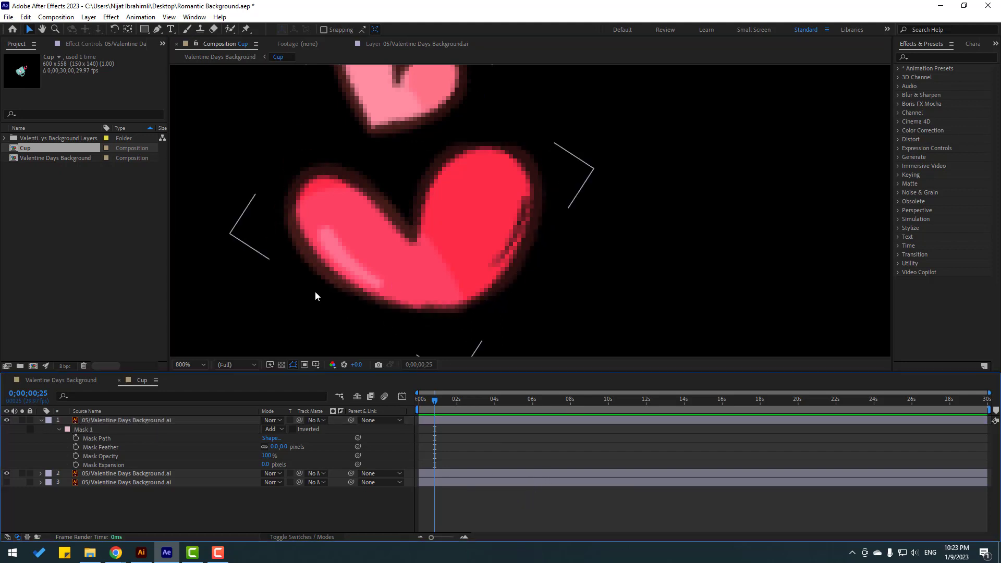
{"action": "scroll", "coordinate": [318, 290], "scroll_direction": "down", "scroll_amount": 3}
{"action": "scroll", "coordinate": [336, 287], "scroll_direction": "up", "scroll_amount": 1}
{"action": "left_click", "coordinate": [40, 421]}
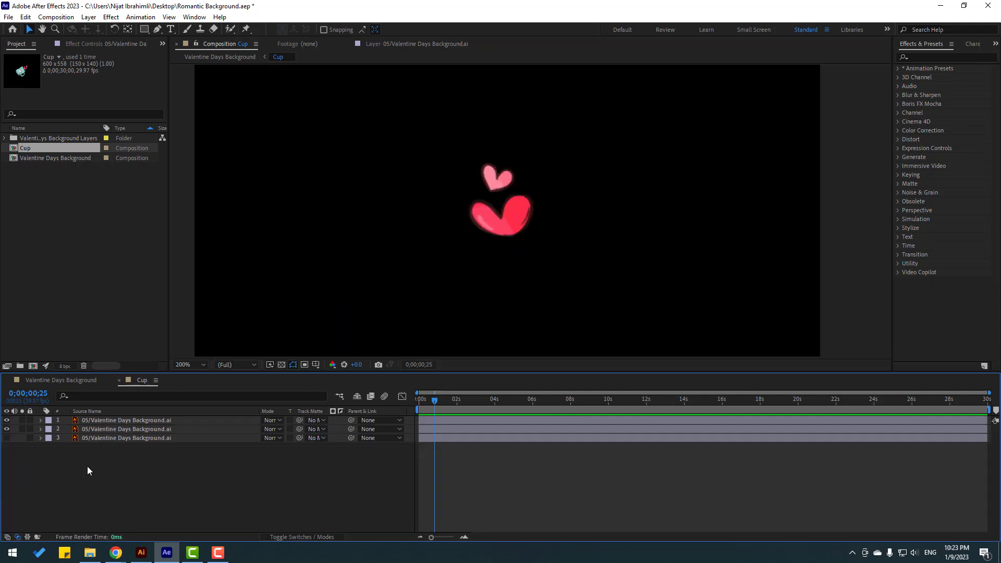
Select the bottom mug layer and make it visible again.
{"action": "left_click", "coordinate": [99, 440]}
{"action": "left_click", "coordinate": [6, 438]}
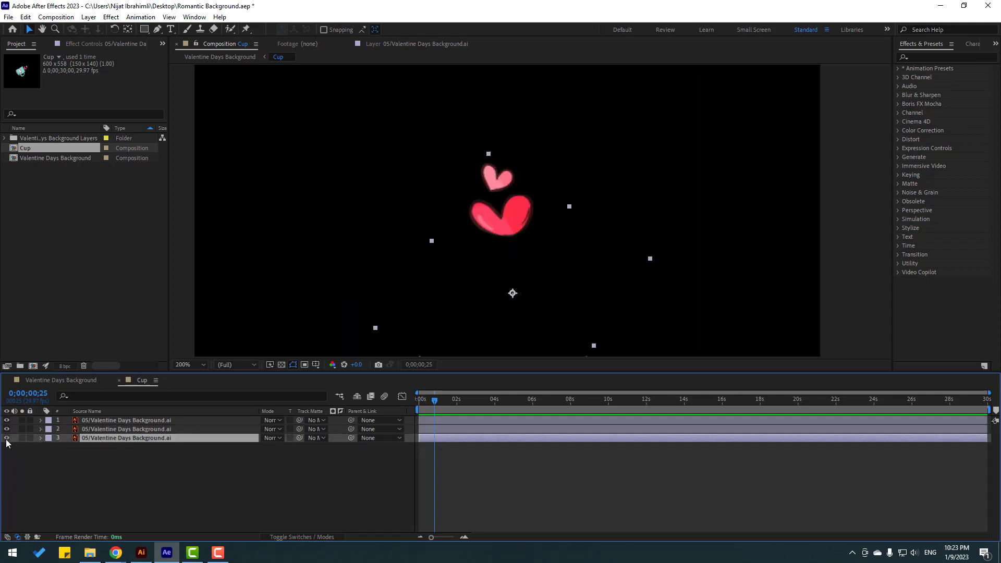
{"action": "scroll", "coordinate": [496, 241], "scroll_direction": "up", "scroll_amount": 2}
{"action": "scroll", "coordinate": [484, 224], "scroll_direction": "down", "scroll_amount": 2}
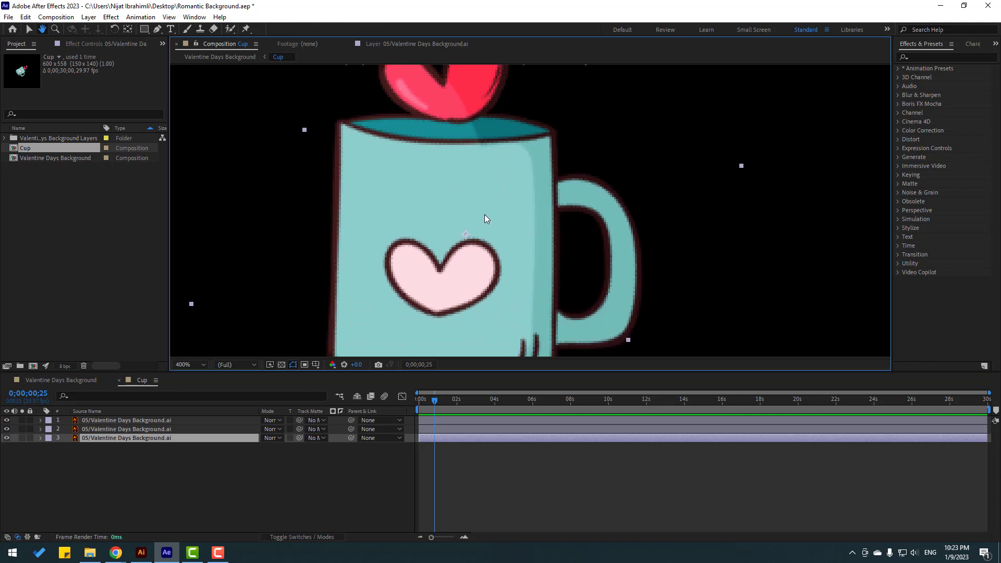
Draw a Pen mask path on the bottom layer around the mug body and handle, starting at the rim beside the red heart.
{"action": "left_click", "coordinate": [158, 30]}
{"action": "scroll", "coordinate": [470, 178], "scroll_direction": "up", "scroll_amount": 4}
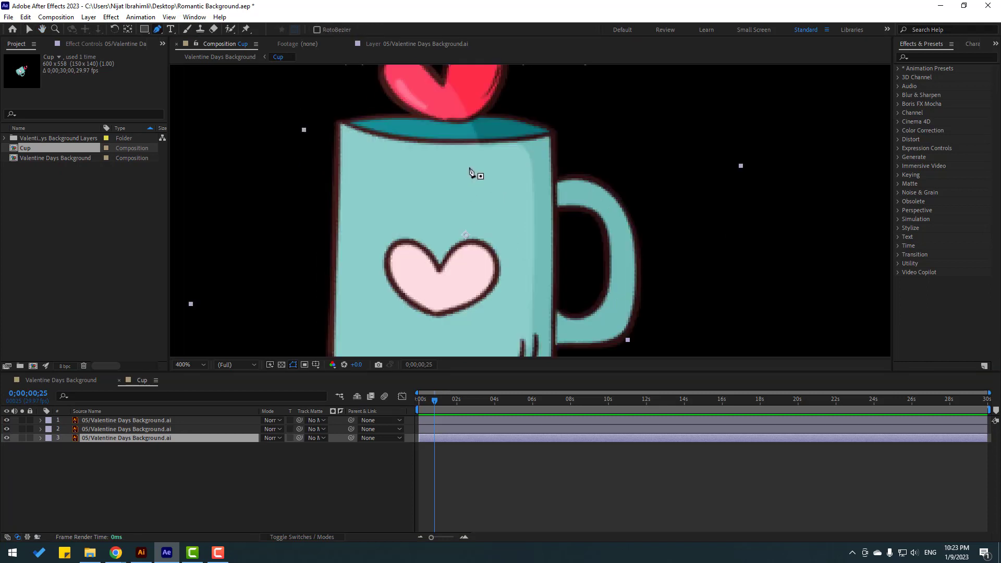
{"action": "scroll", "coordinate": [585, 230], "scroll_direction": "down", "scroll_amount": 2}
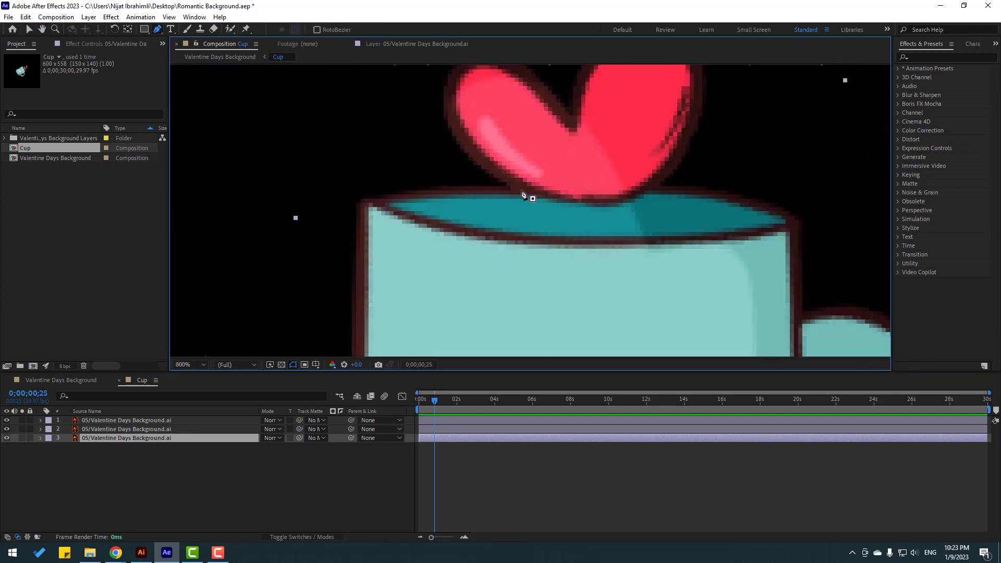
{"action": "left_click", "coordinate": [506, 185]}
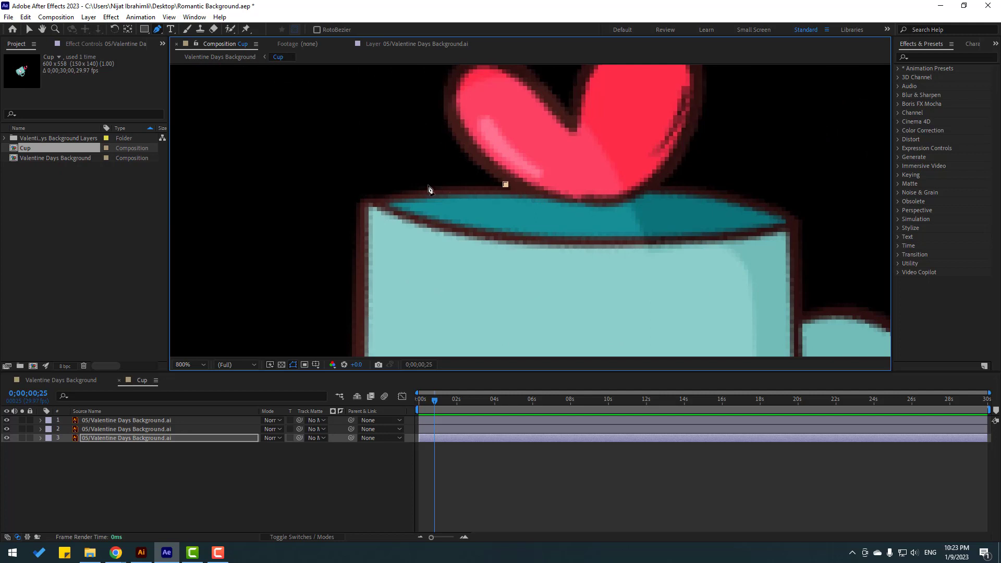
{"action": "left_click", "coordinate": [345, 197]}
{"action": "scroll", "coordinate": [381, 209], "scroll_direction": "down", "scroll_amount": 6}
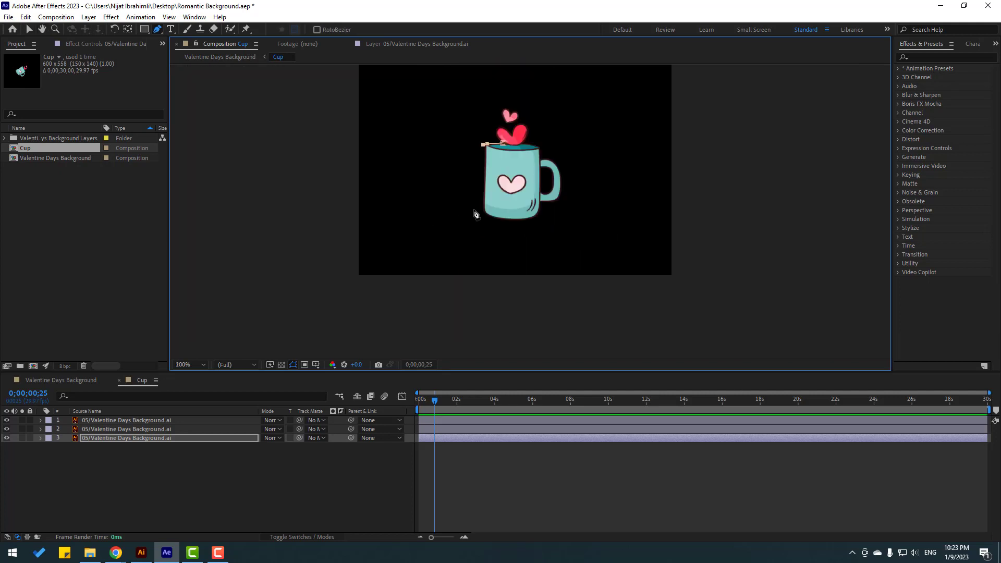
{"action": "left_click", "coordinate": [478, 209]}
{"action": "left_click", "coordinate": [497, 227]}
{"action": "left_click", "coordinate": [547, 222]}
{"action": "left_click_drag", "start_coordinate": [564, 199], "coordinate": [565, 192]}
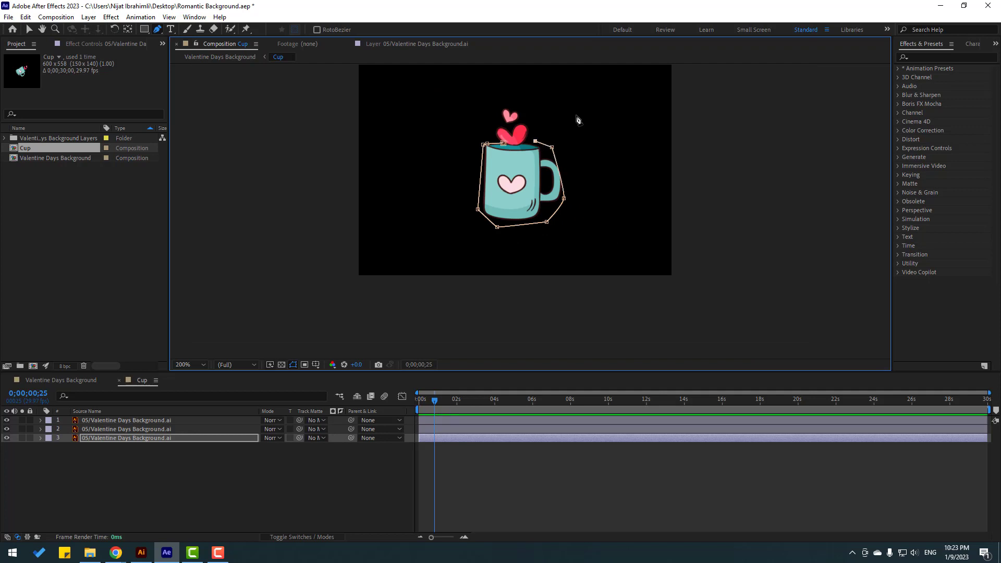
Close the mug mask along the rim, lower the point beneath the red heart to cut the heart out, and deselect the layer.
{"action": "scroll", "coordinate": [545, 242], "scroll_direction": "up", "scroll_amount": 4}
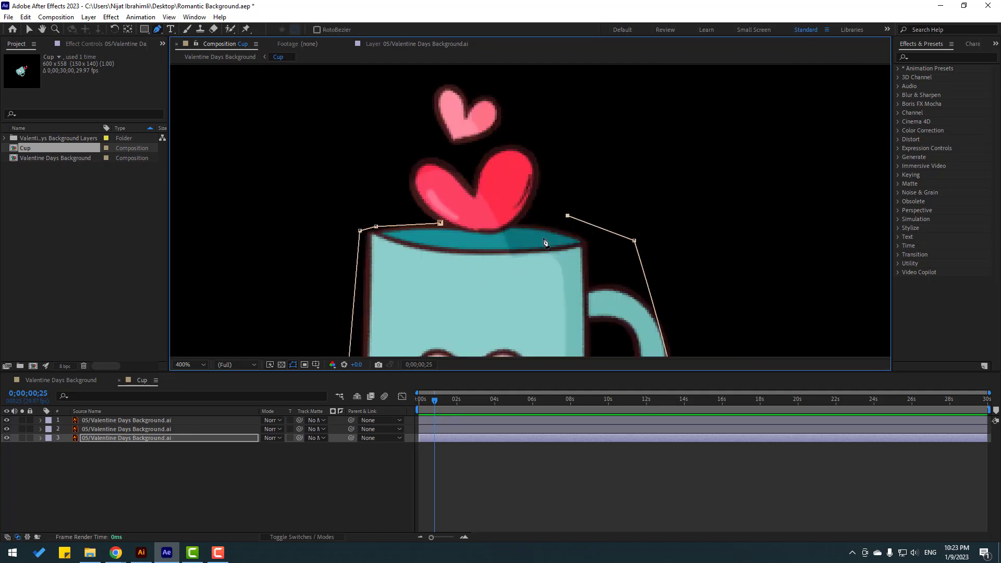
{"action": "scroll", "coordinate": [520, 251], "scroll_direction": "up", "scroll_amount": 4}
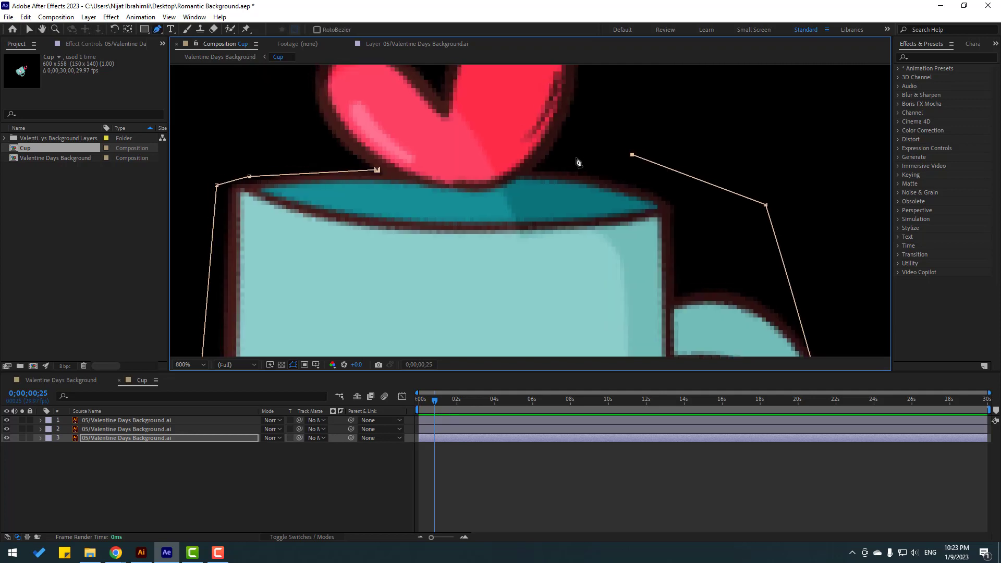
{"action": "left_click", "coordinate": [549, 165]}
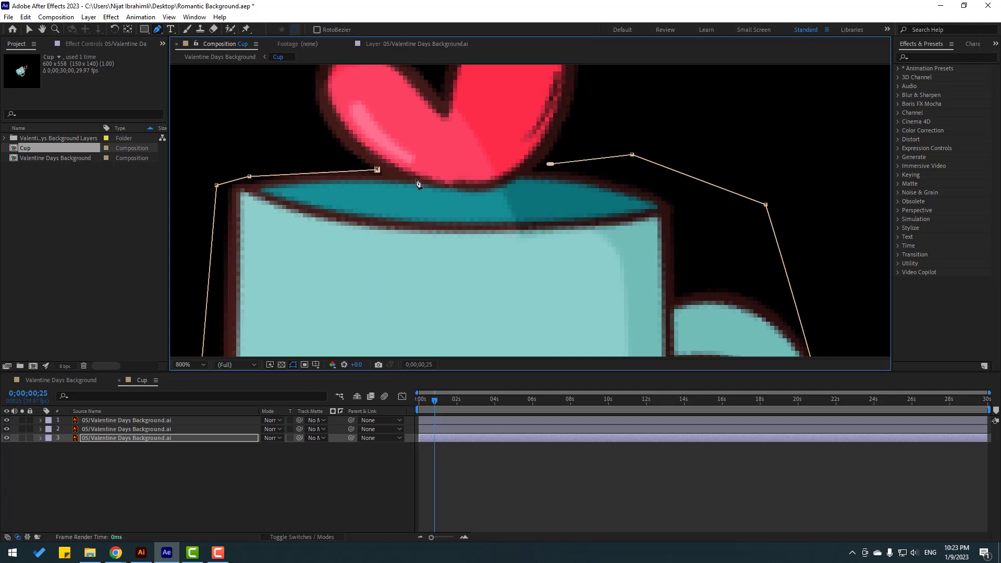
{"action": "left_click", "coordinate": [377, 169]}
{"action": "left_click_drag", "start_coordinate": [548, 164], "coordinate": [469, 186]}
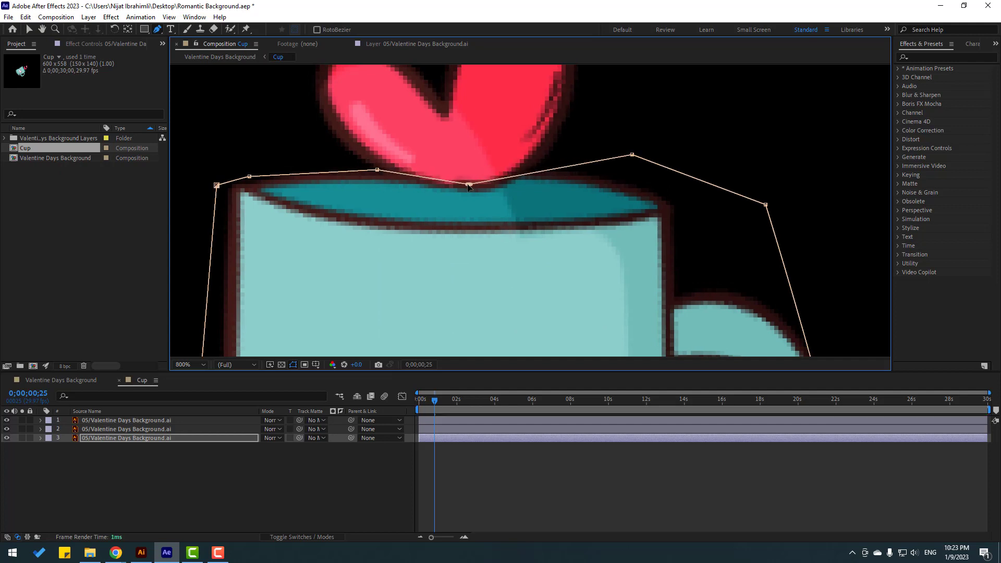
{"action": "left_click", "coordinate": [331, 473]}
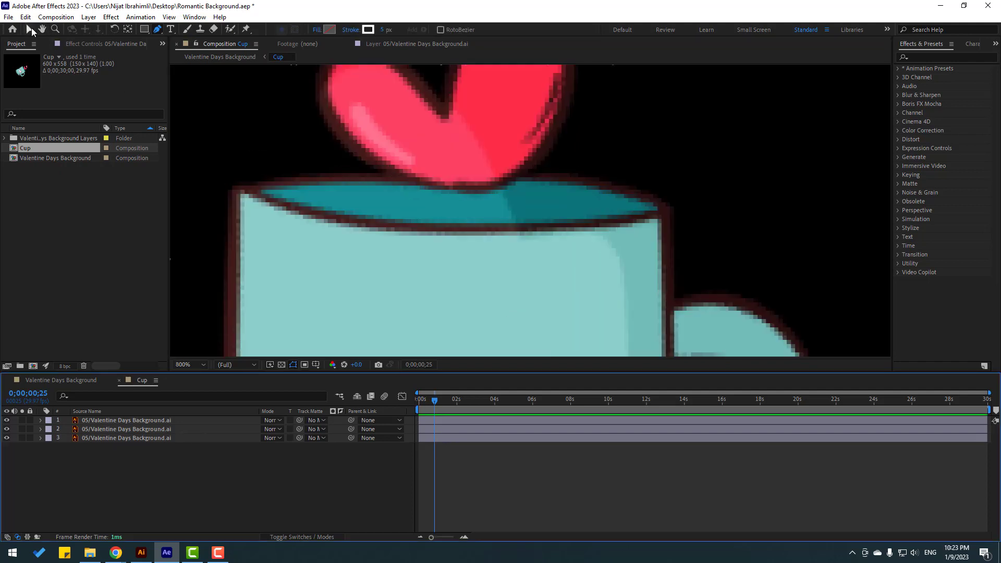
{"action": "left_click", "coordinate": [29, 29]}
Toggle the three layers' visibility individually to check the separated hearts and mug, leaving all of them hidden.
{"action": "scroll", "coordinate": [424, 249], "scroll_direction": "down", "scroll_amount": 4}
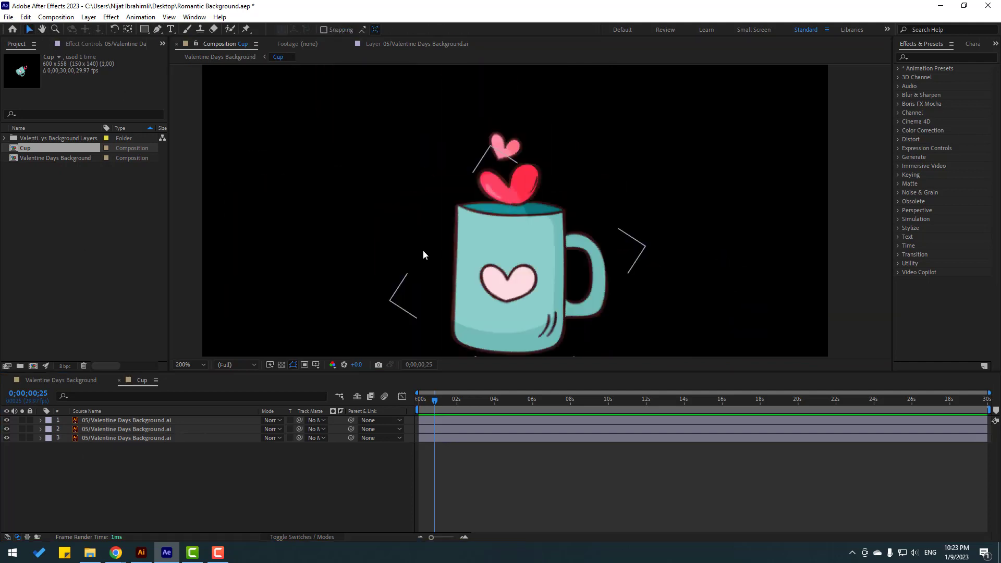
{"action": "left_click_drag", "start_coordinate": [7, 420], "coordinate": [8, 438]}
{"action": "left_click", "coordinate": [7, 438]}
{"action": "left_click", "coordinate": [7, 429]}
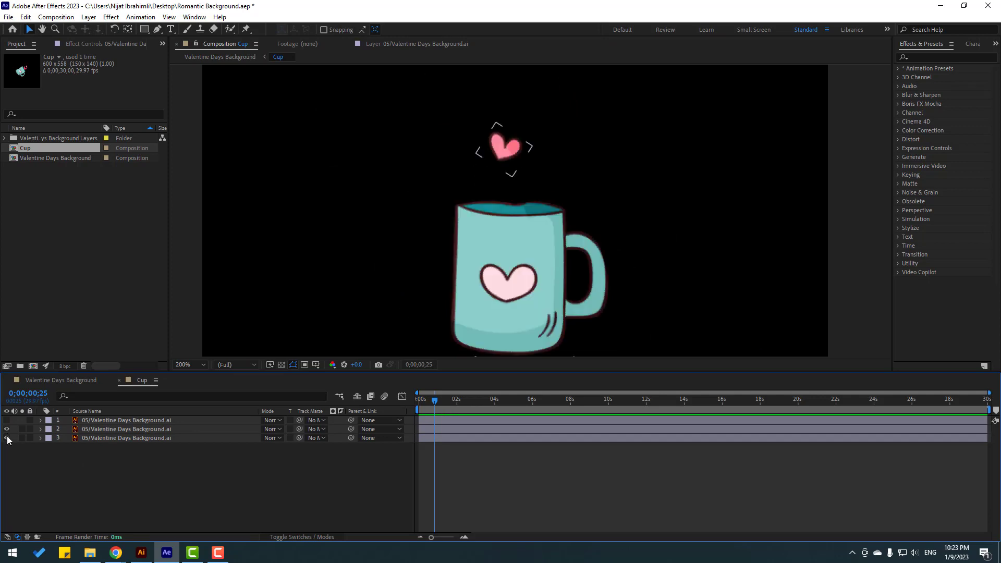
{"action": "left_click", "coordinate": [7, 421]}
{"action": "left_click", "coordinate": [6, 421]}
{"action": "left_click", "coordinate": [7, 429]}
{"action": "left_click", "coordinate": [7, 438]}
Show the mug layer and the small pink heart layer, leaving the large red heart layer hidden.
{"action": "left_click", "coordinate": [190, 365]}
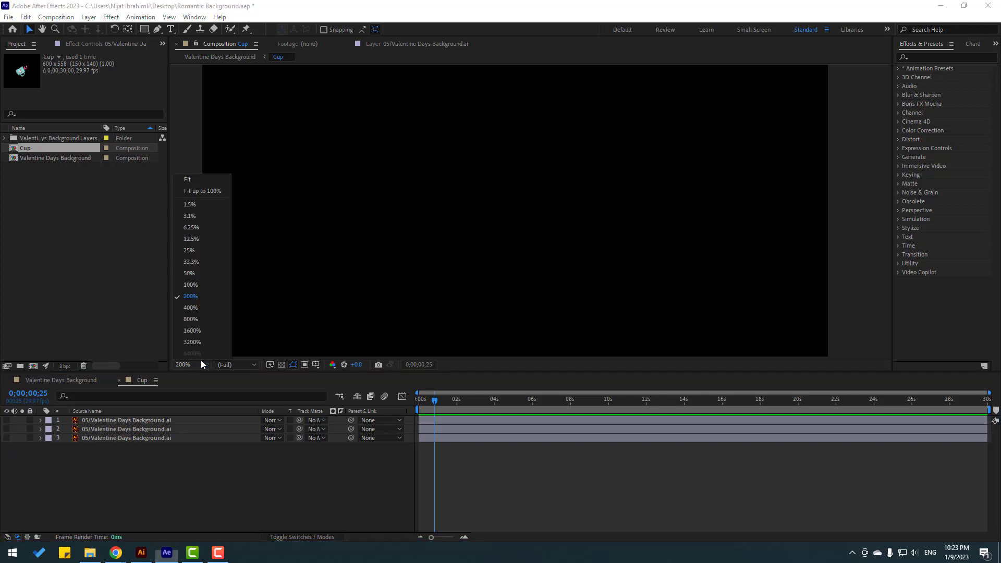
{"action": "left_click", "coordinate": [217, 192]}
{"action": "left_click", "coordinate": [7, 438]}
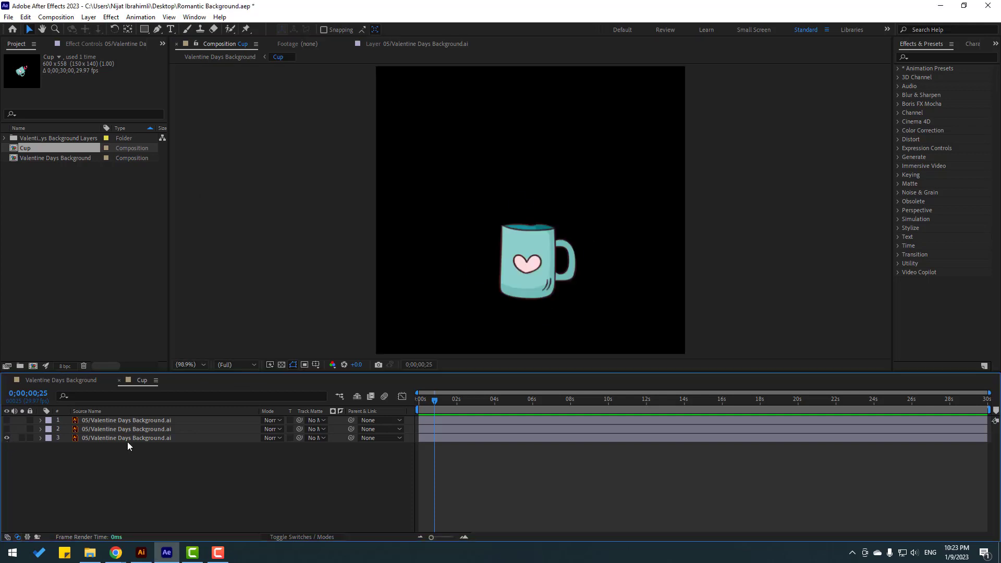
{"action": "left_click", "coordinate": [127, 441]}
{"action": "left_click", "coordinate": [7, 429]}
Add a Position keyframe to the pink heart layer at 0;00;00;00 and lower the heart over the mug to 305.0, 462.0.
{"action": "left_click", "coordinate": [118, 430]}
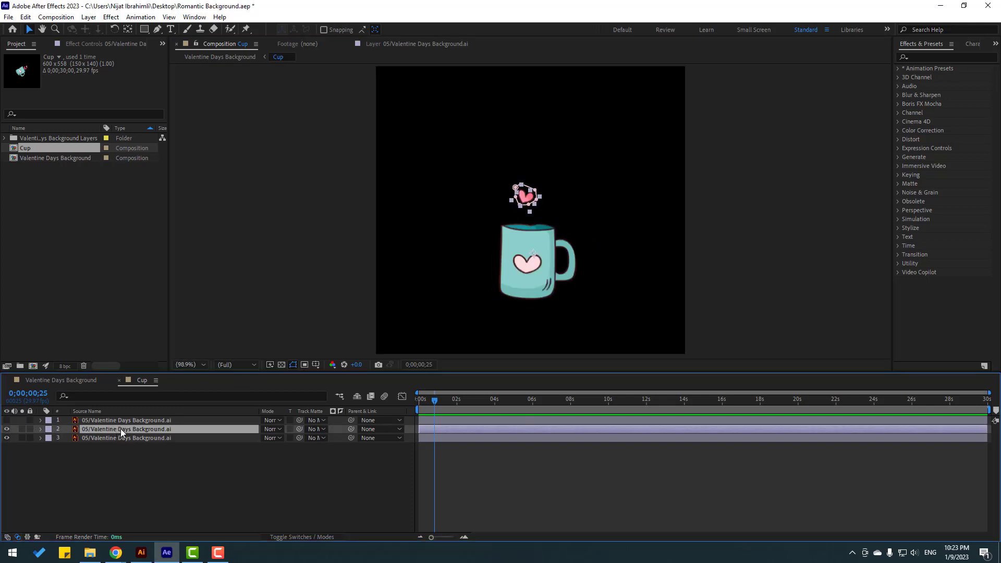
{"action": "scroll", "coordinate": [494, 265], "scroll_direction": "up", "scroll_amount": 3}
{"action": "key", "text": "p"}
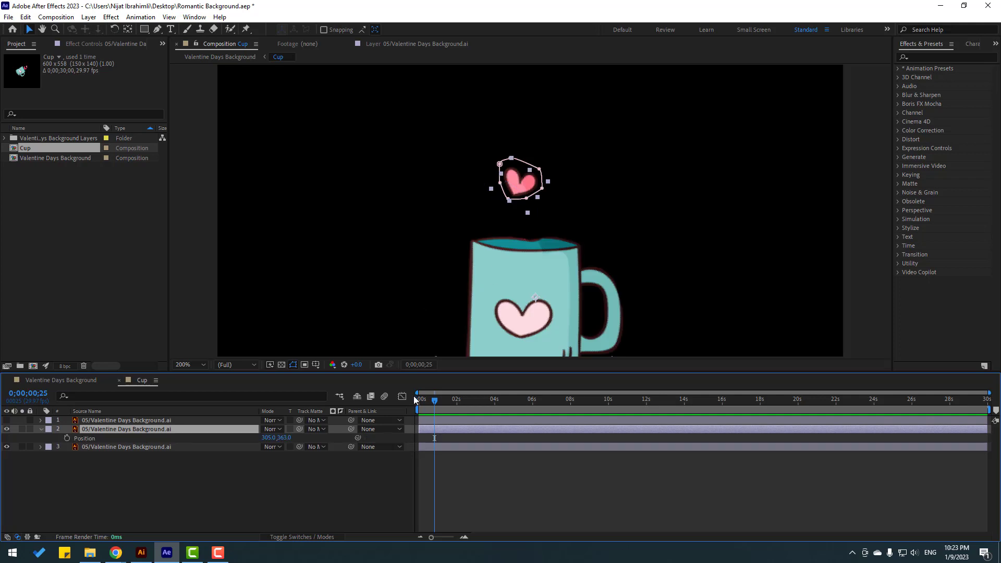
{"action": "key", "text": "Home"}
{"action": "left_click", "coordinate": [67, 438]}
{"action": "left_click_drag", "start_coordinate": [284, 437], "coordinate": [336, 443]}
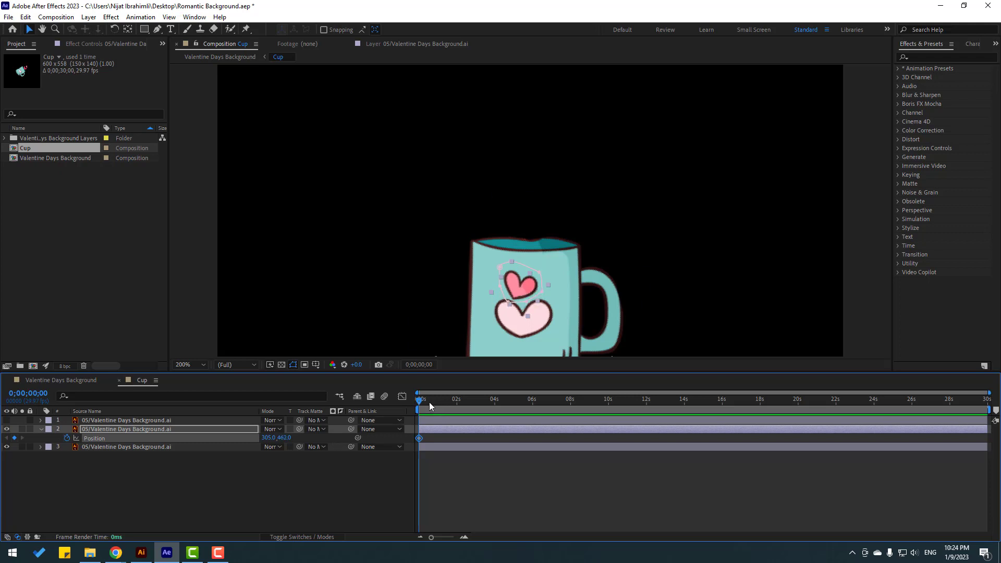
Add a second Position keyframe just past 2 seconds that raises the pink heart high above the mug, and return to the start.
{"action": "left_click_drag", "start_coordinate": [430, 403], "coordinate": [458, 403]}
{"action": "left_click_drag", "start_coordinate": [284, 438], "coordinate": [198, 438]}
{"action": "left_click_drag", "start_coordinate": [461, 405], "coordinate": [408, 418]}
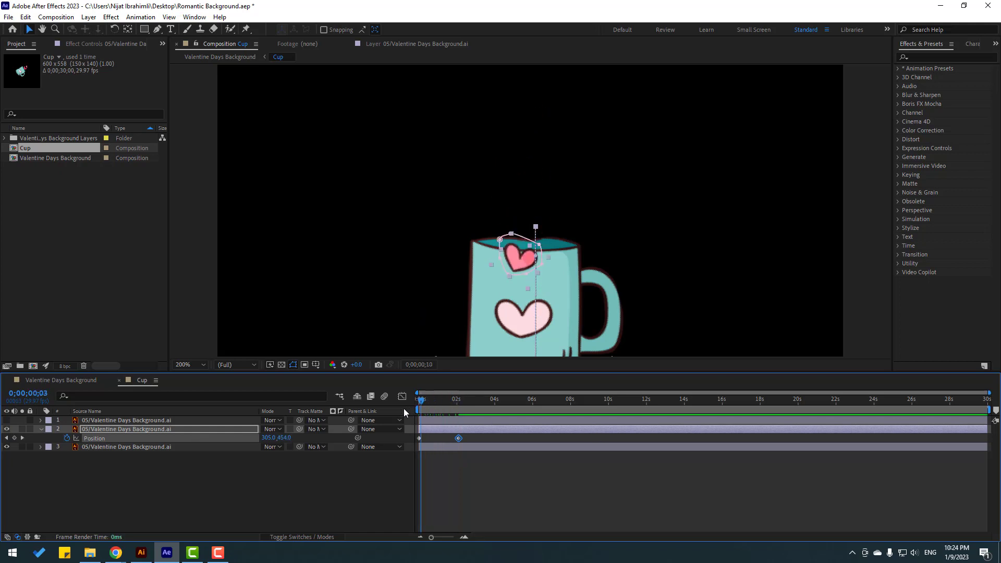
Add a Scale keyframe to the pink heart layer at 0;00;00;00 and set it to 0%.
{"action": "key", "text": "shift+s"}
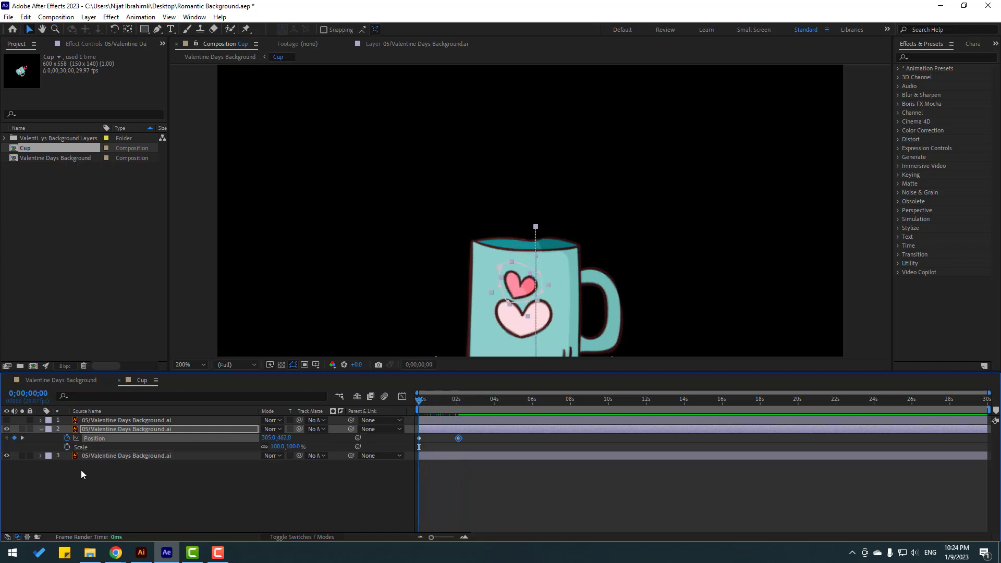
{"action": "left_click", "coordinate": [66, 447]}
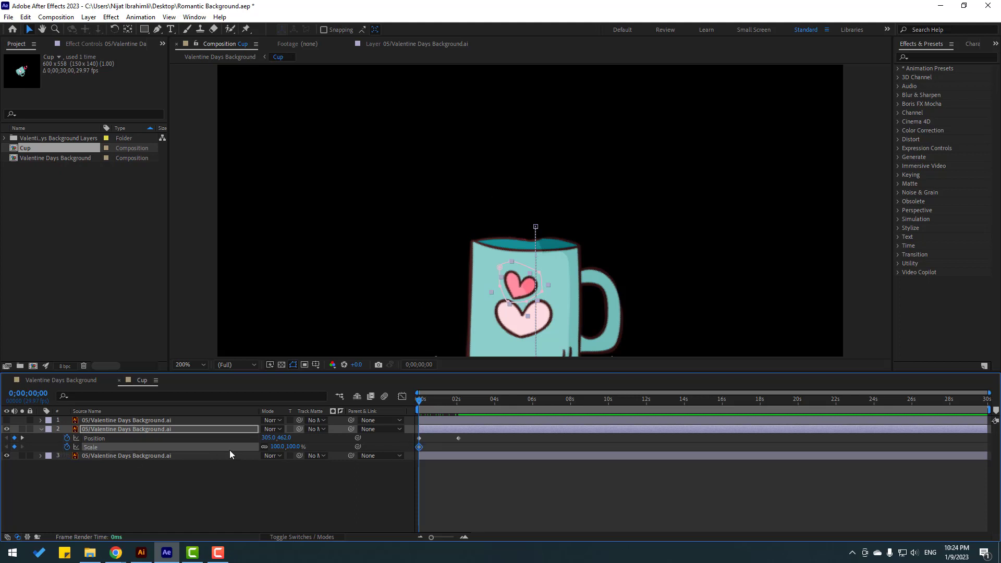
{"action": "left_click", "coordinate": [273, 447]}
{"action": "type", "text": "0"}
{"action": "key", "text": "Return"}
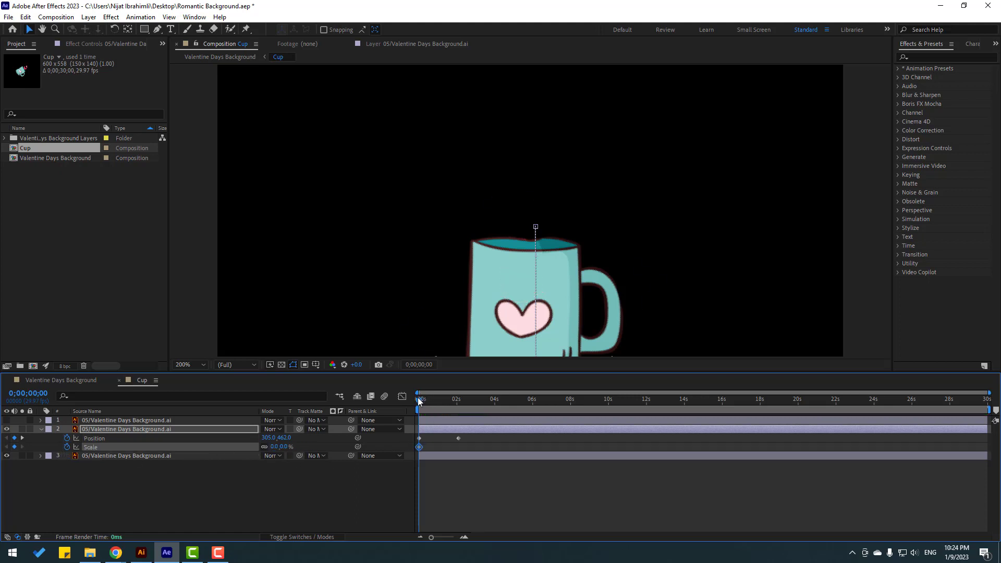
Set the pink heart's Scale to 100% before the 1-second mark and add another 100% Scale keyframe at 0;00;01;16.
{"action": "left_click_drag", "start_coordinate": [418, 398], "coordinate": [448, 402]}
{"action": "left_click", "coordinate": [275, 447]}
{"action": "type", "text": "100"}
{"action": "key", "text": "Return"}
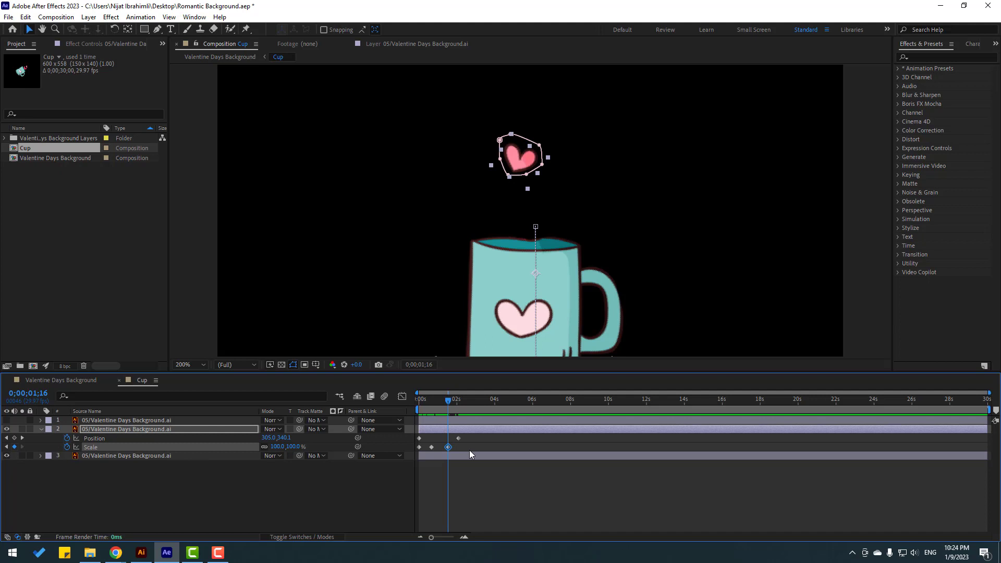
Set the pink heart's Scale to 0% at 0;00;02;00.
{"action": "left_click_drag", "start_coordinate": [450, 401], "coordinate": [457, 399]}
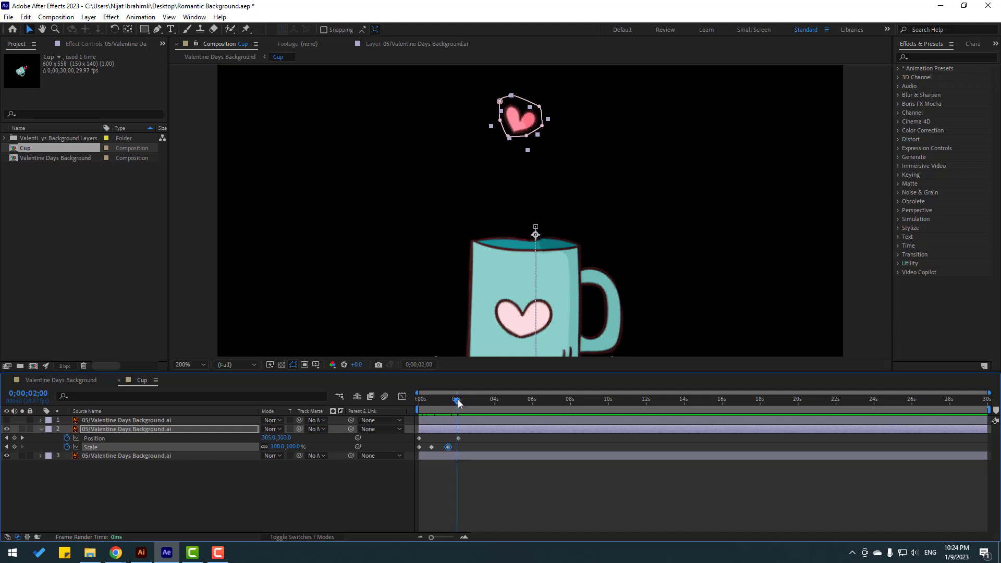
{"action": "left_click", "coordinate": [278, 447]}
{"action": "type", "text": "0"}
{"action": "key", "text": "Return"}
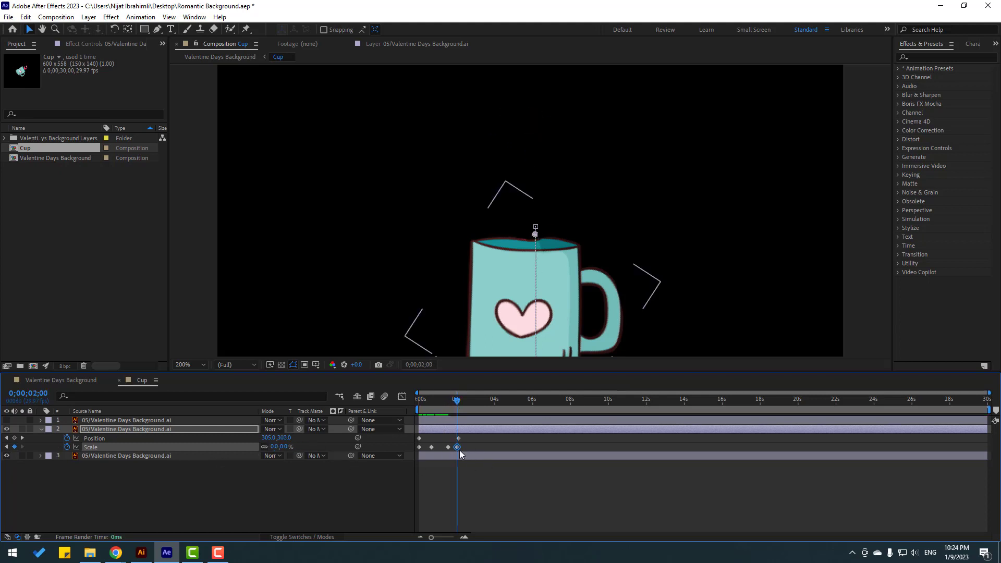
Apply Easy Ease to all of the pink heart layer's Position and Scale keyframes.
{"action": "left_click_drag", "start_coordinate": [457, 448], "coordinate": [401, 457]}
{"action": "right_click", "coordinate": [421, 450]}
{"action": "mouse_move", "coordinate": [489, 440]}
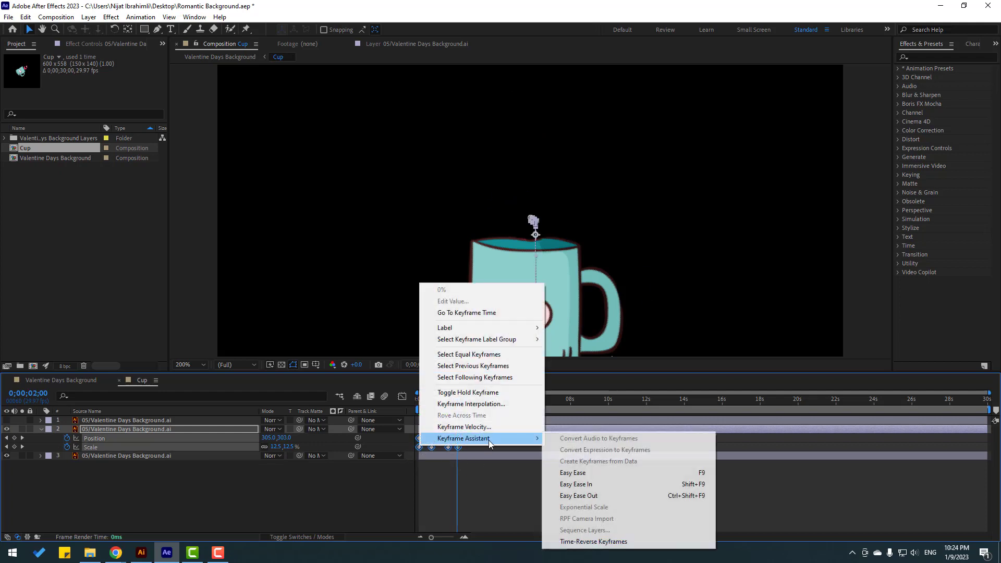
{"action": "left_click", "coordinate": [561, 476]}
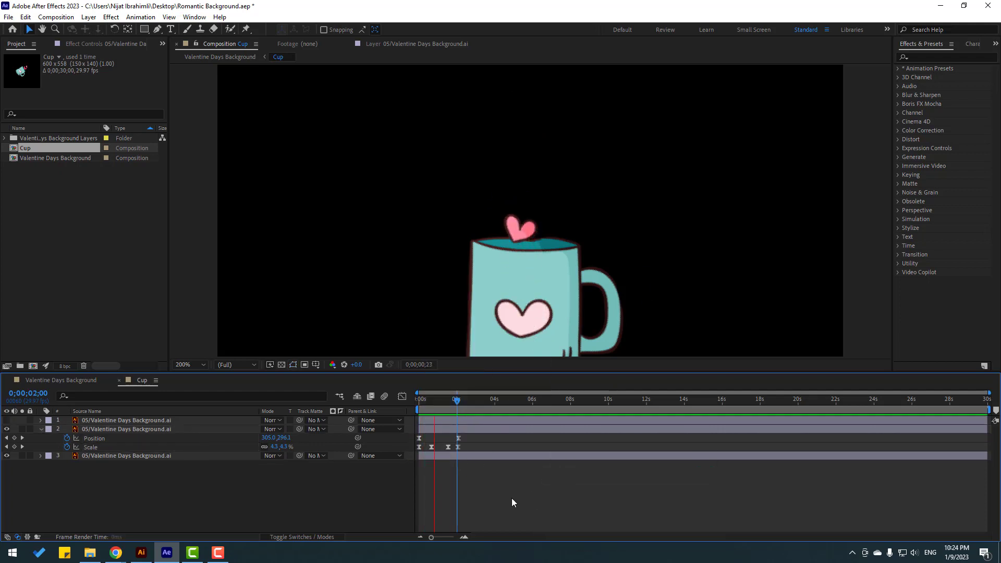
Return to 0;00;00;00 and remove all Position keyframes from the pink heart layer.
{"action": "left_click", "coordinate": [434, 401]}
{"action": "left_click_drag", "start_coordinate": [442, 402], "coordinate": [419, 399]}
{"action": "left_click", "coordinate": [459, 438]}
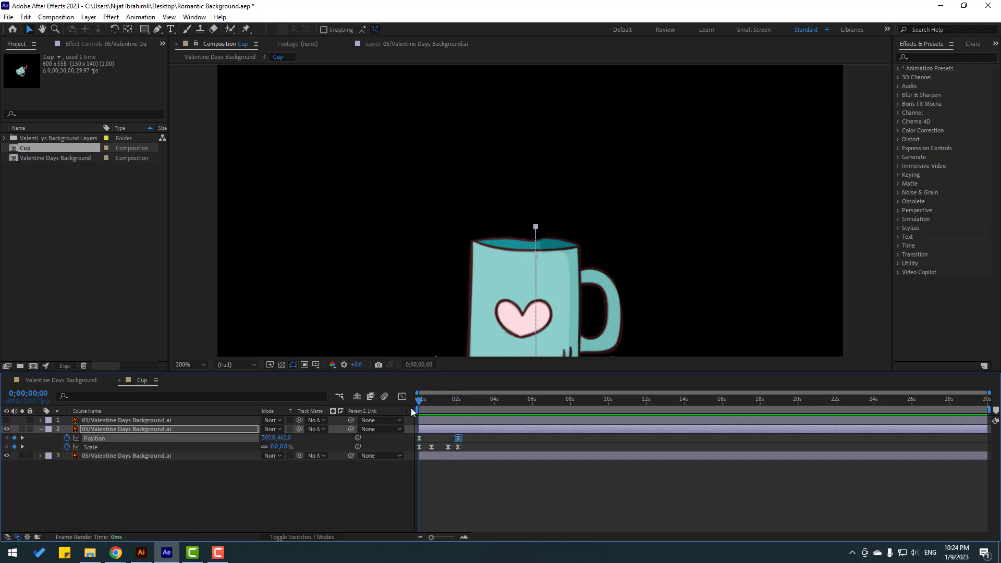
{"action": "left_click", "coordinate": [67, 439]}
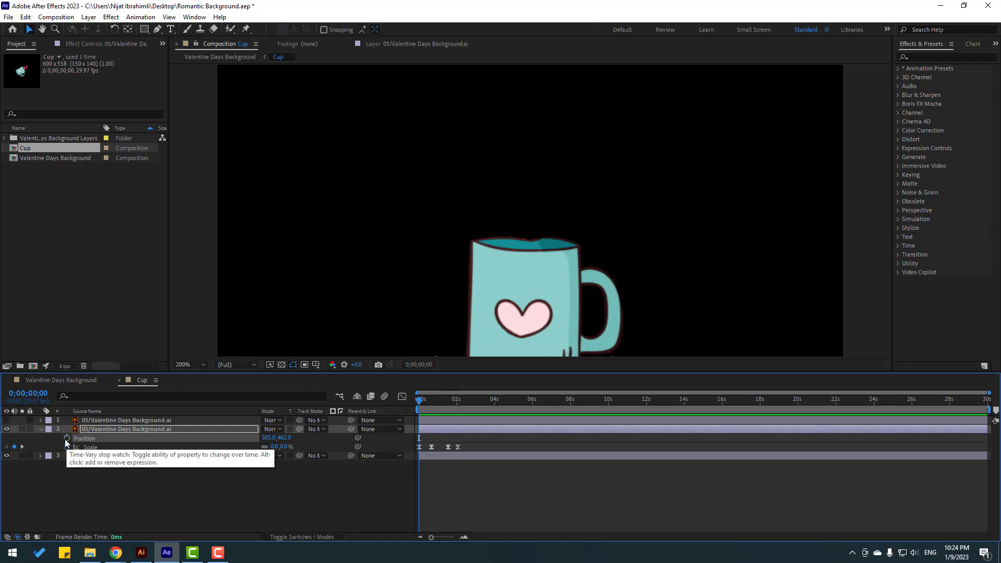
At 0;00;01;12, use the Pan Behind tool to move the pink heart layer's anchor point onto the heart itself.
{"action": "left_click_drag", "start_coordinate": [540, 233], "coordinate": [484, 133]}
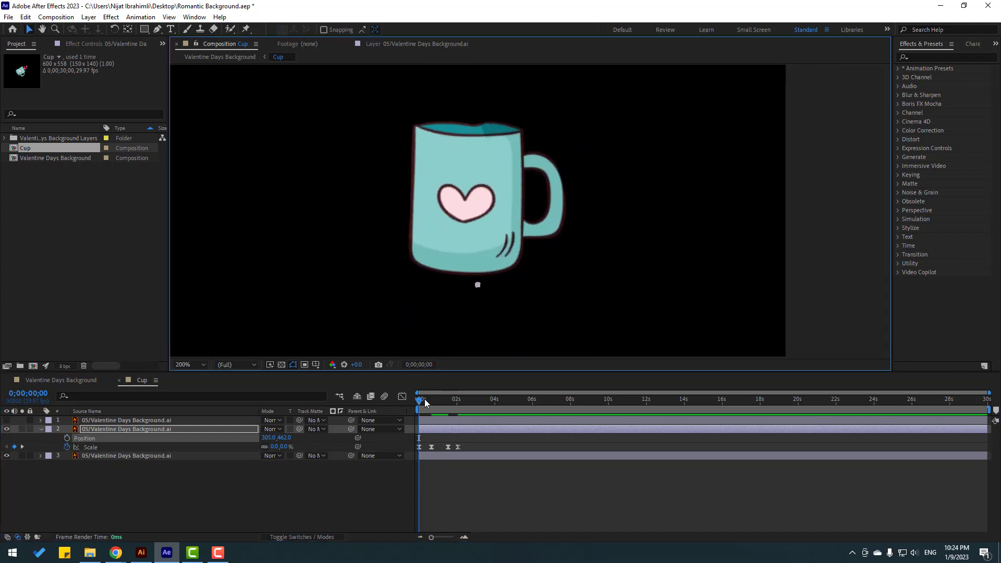
{"action": "left_click_drag", "start_coordinate": [424, 398], "coordinate": [446, 393]}
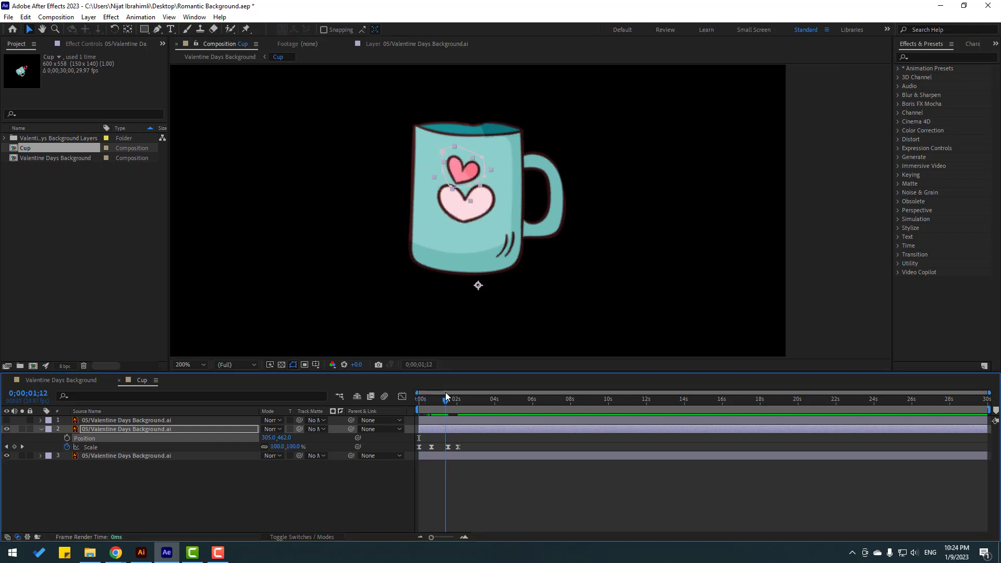
{"action": "left_click", "coordinate": [127, 27]}
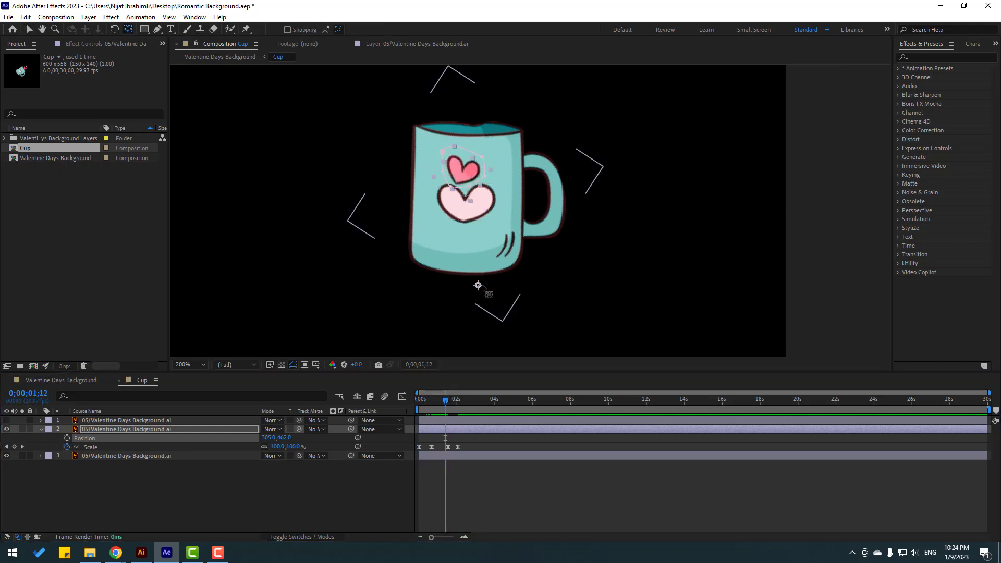
{"action": "left_click_drag", "start_coordinate": [477, 279], "coordinate": [460, 172]}
{"action": "left_click", "coordinate": [29, 29]}
Add a Position keyframe to the pink heart layer at 0;00;00;00 and lower it to 287.0, 452.0.
{"action": "left_click_drag", "start_coordinate": [426, 400], "coordinate": [419, 400]}
{"action": "left_click", "coordinate": [67, 438]}
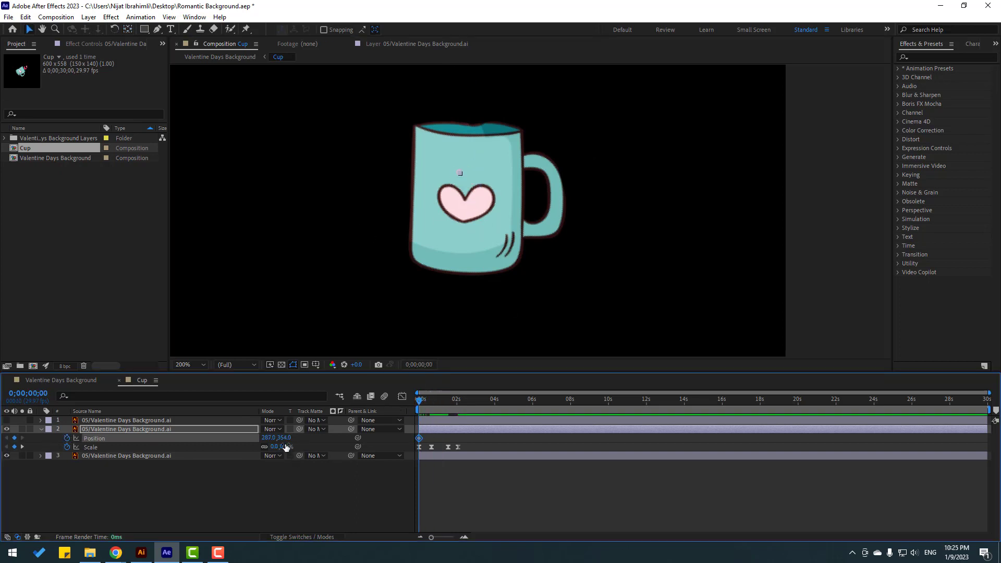
{"action": "left_click_drag", "start_coordinate": [285, 438], "coordinate": [337, 443]}
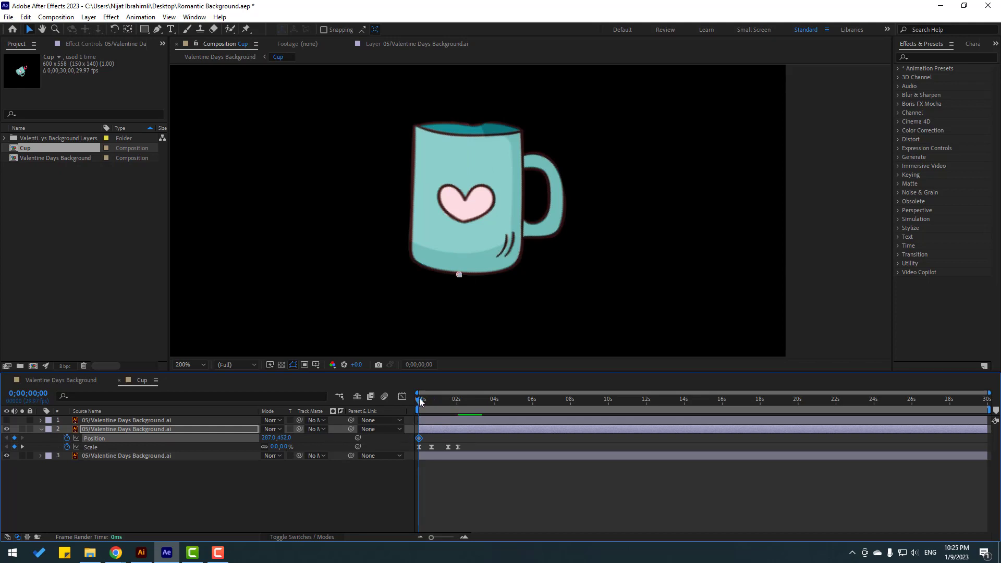
Raise the pink heart above the mug to 287.0, 210.0 at 0;00;02;01 and preview the animation.
{"action": "left_click_drag", "start_coordinate": [420, 401], "coordinate": [457, 398]}
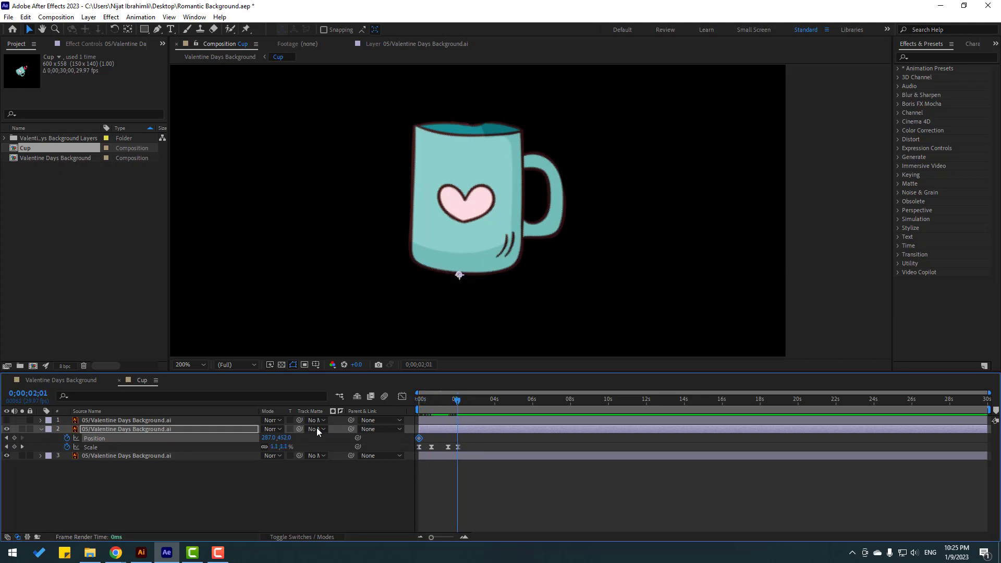
{"action": "left_click_drag", "start_coordinate": [287, 440], "coordinate": [189, 440]}
{"action": "left_click_drag", "start_coordinate": [577, 279], "coordinate": [569, 351]}
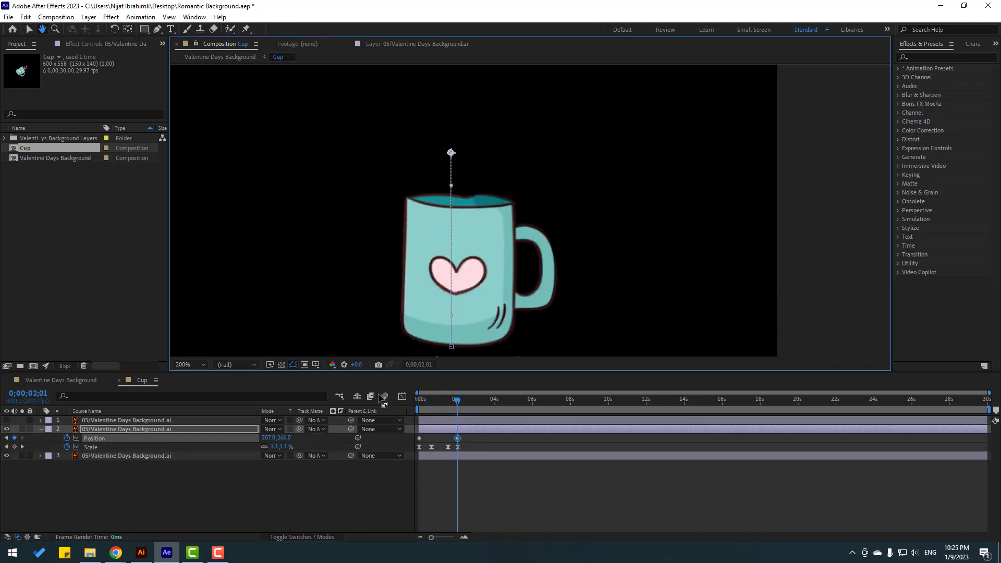
{"action": "left_click_drag", "start_coordinate": [285, 439], "coordinate": [256, 439]}
{"action": "left_click", "coordinate": [549, 503]}
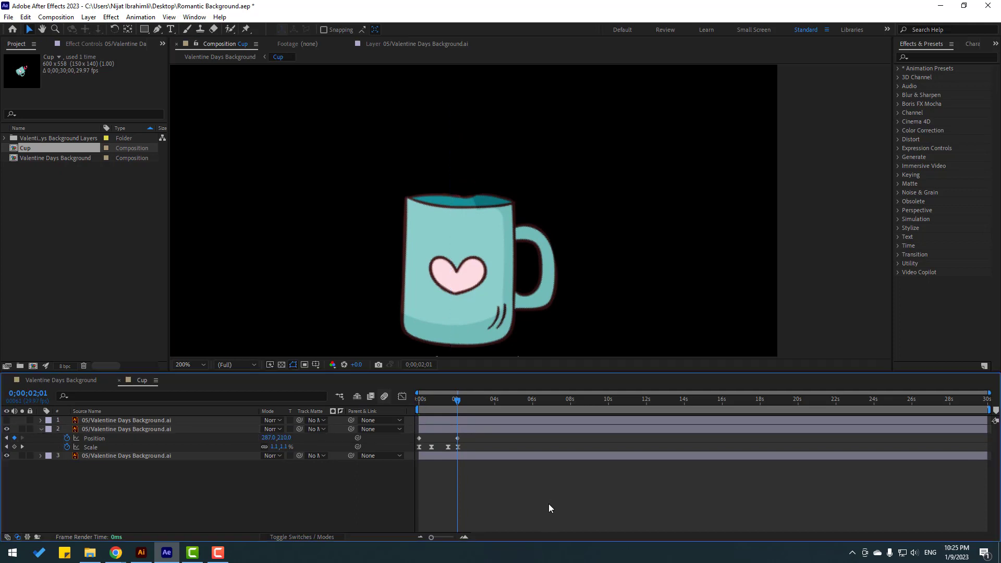
{"action": "key", "text": "space"}
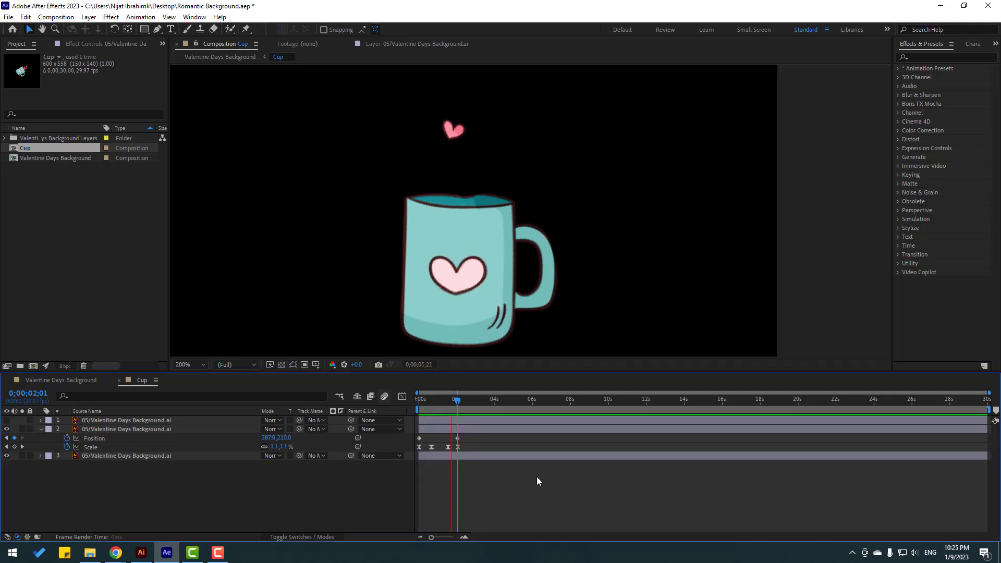
Apply Easy Ease to both of the pink heart layer's Position keyframes.
{"action": "left_click", "coordinate": [459, 439]}
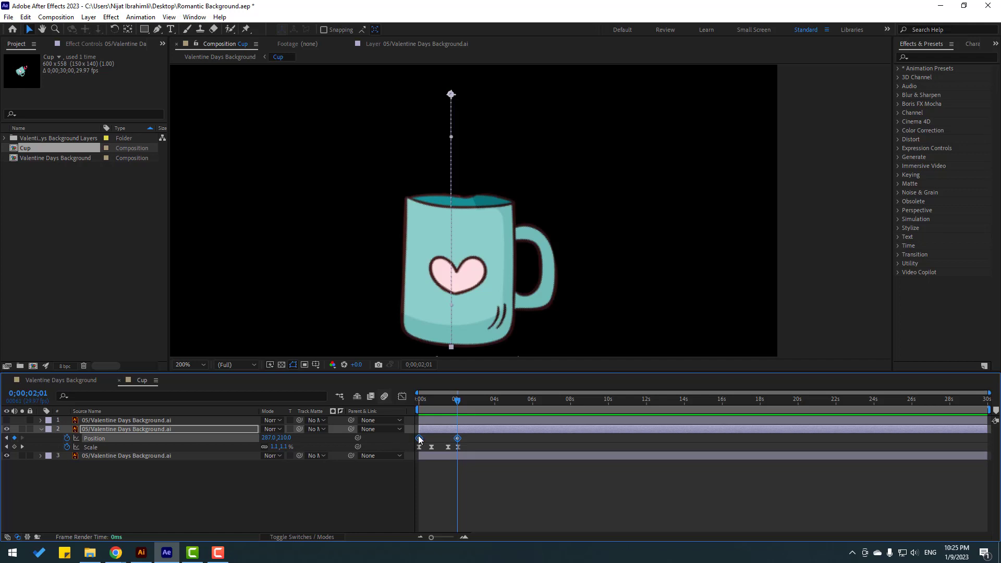
{"action": "right_click", "coordinate": [420, 438]}
{"action": "mouse_move", "coordinate": [429, 433]}
{"action": "left_click", "coordinate": [570, 463]}
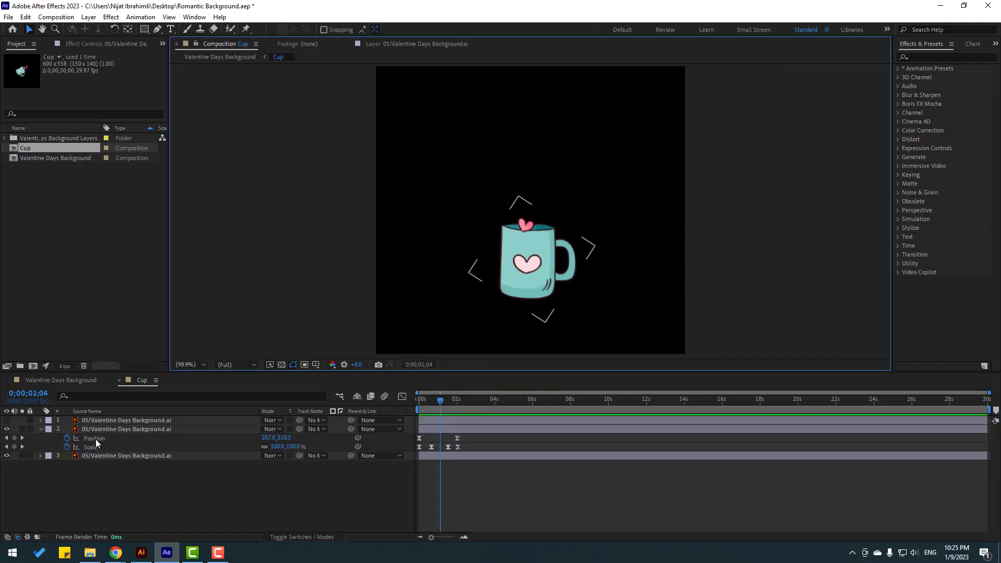
Select the red heart layer at the top of the stack and make it visible.
{"action": "left_click", "coordinate": [102, 421]}
{"action": "scroll", "coordinate": [483, 308], "scroll_direction": "up", "scroll_amount": 1}
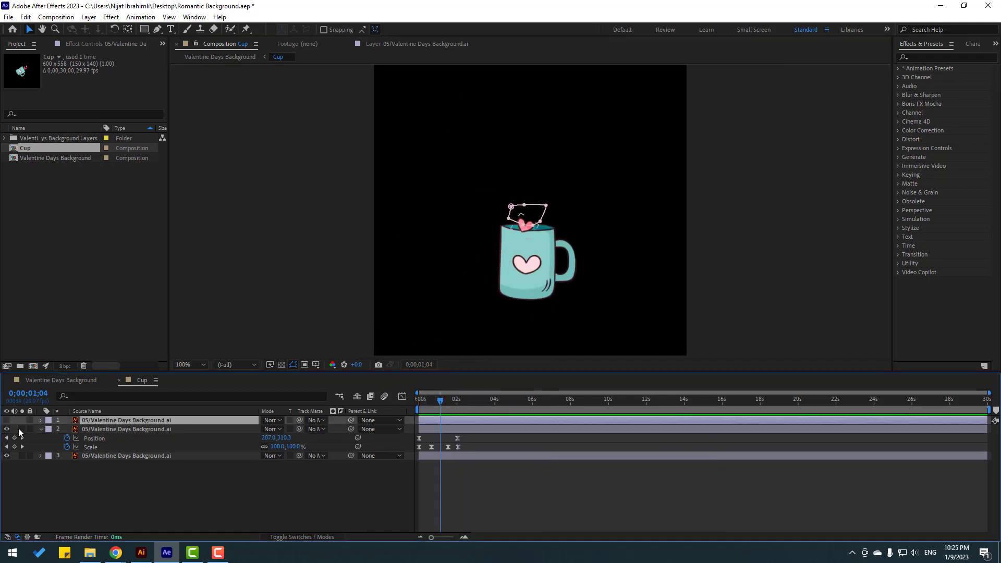
{"action": "left_click", "coordinate": [6, 420]}
{"action": "scroll", "coordinate": [490, 297], "scroll_direction": "up", "scroll_amount": 2}
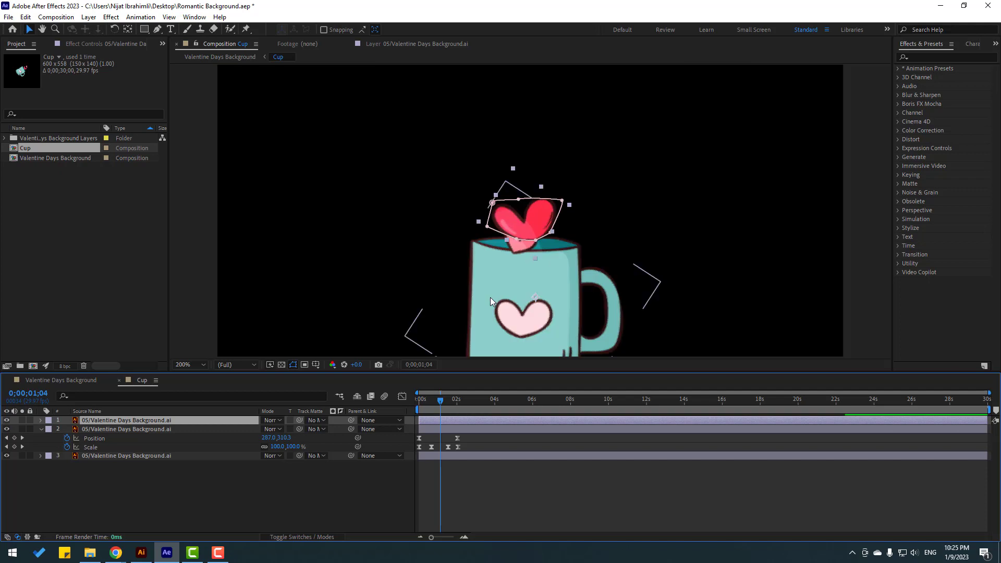
Return to 0;00;00;00, reveal the red heart layer's Position, and move its anchor point onto the lower part of the heart.
{"action": "left_click", "coordinate": [420, 409]}
{"action": "key", "text": "p"}
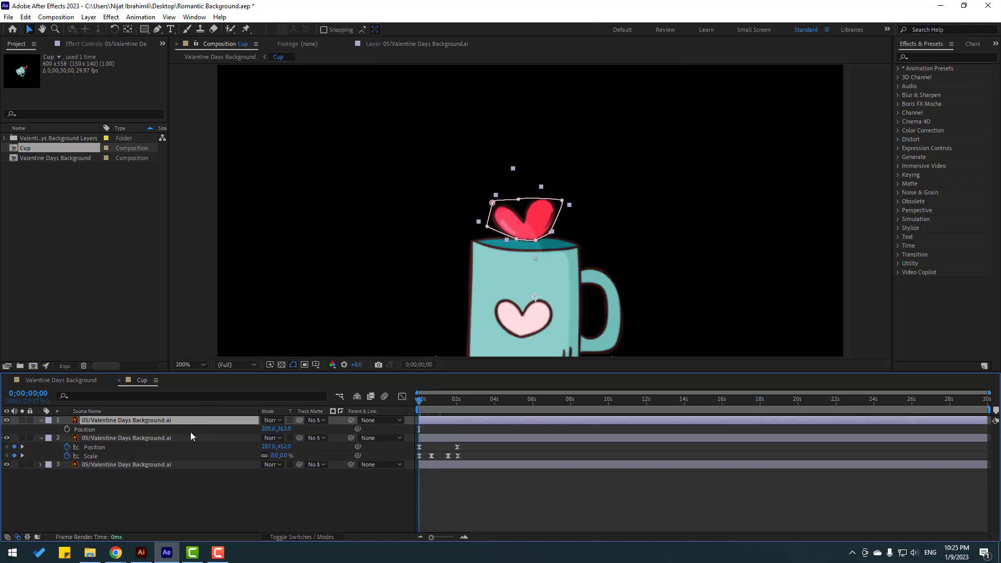
{"action": "left_click_drag", "start_coordinate": [403, 327], "coordinate": [384, 311]}
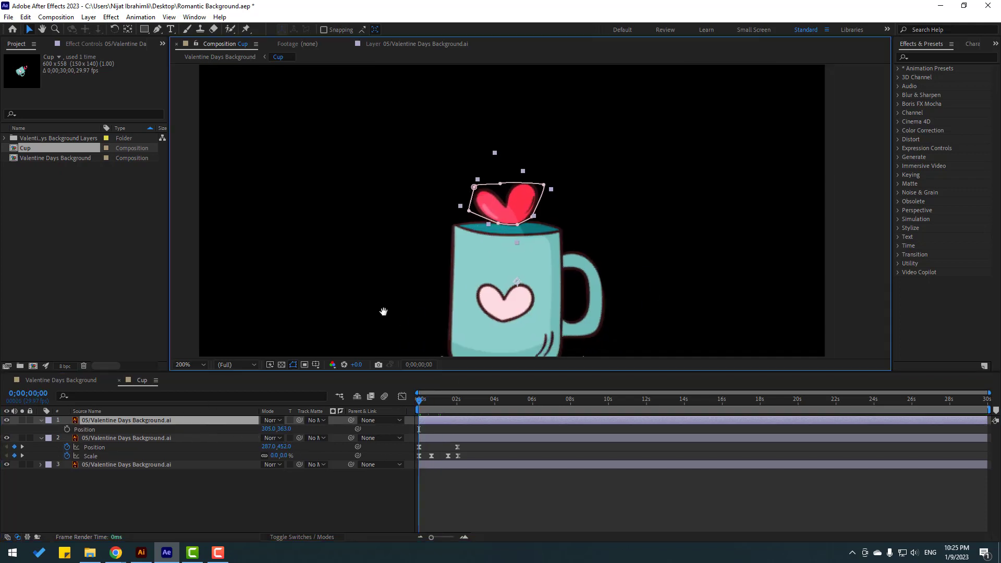
{"action": "left_click", "coordinate": [128, 30]}
{"action": "left_click_drag", "start_coordinate": [529, 285], "coordinate": [528, 269]}
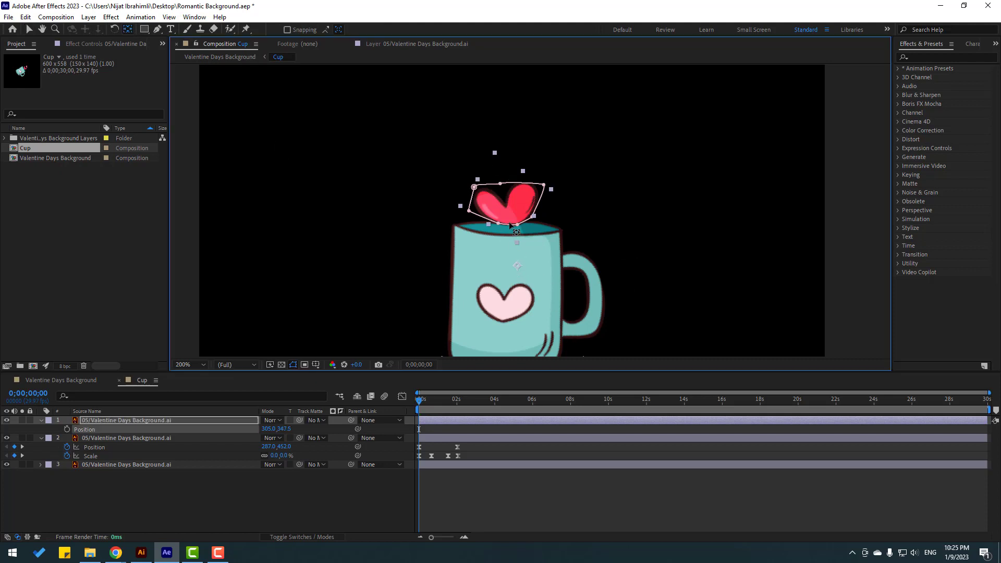
{"action": "left_click_drag", "start_coordinate": [503, 226], "coordinate": [502, 227]}
{"action": "left_click", "coordinate": [26, 31]}
Add a Position keyframe to the red heart layer at 0;00;00;00 and lower it over the mug to 296.5, 411.0.
{"action": "left_click", "coordinate": [66, 430]}
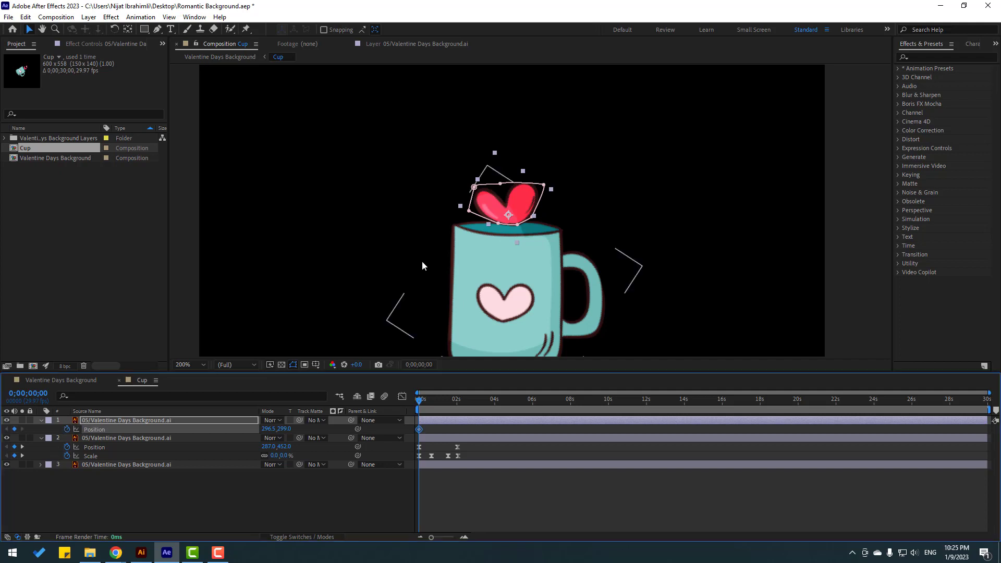
{"action": "left_click_drag", "start_coordinate": [422, 261], "coordinate": [396, 193]}
{"action": "left_click_drag", "start_coordinate": [284, 429], "coordinate": [356, 423]}
Raise the red heart above the mug to 296.5, 206.0 at 0;00;02;03.
{"action": "left_click_drag", "start_coordinate": [425, 400], "coordinate": [459, 399]}
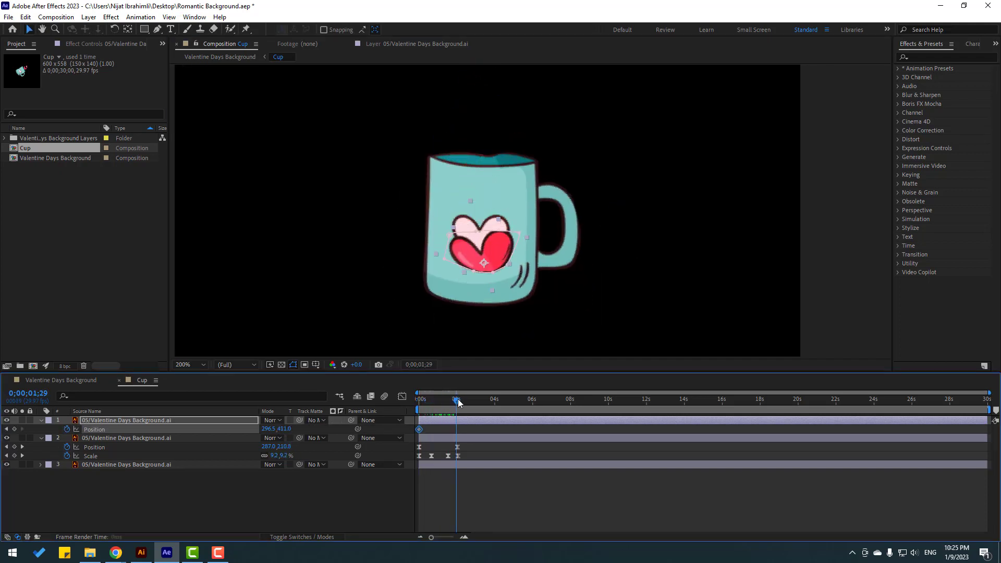
{"action": "left_click_drag", "start_coordinate": [597, 141], "coordinate": [590, 209]}
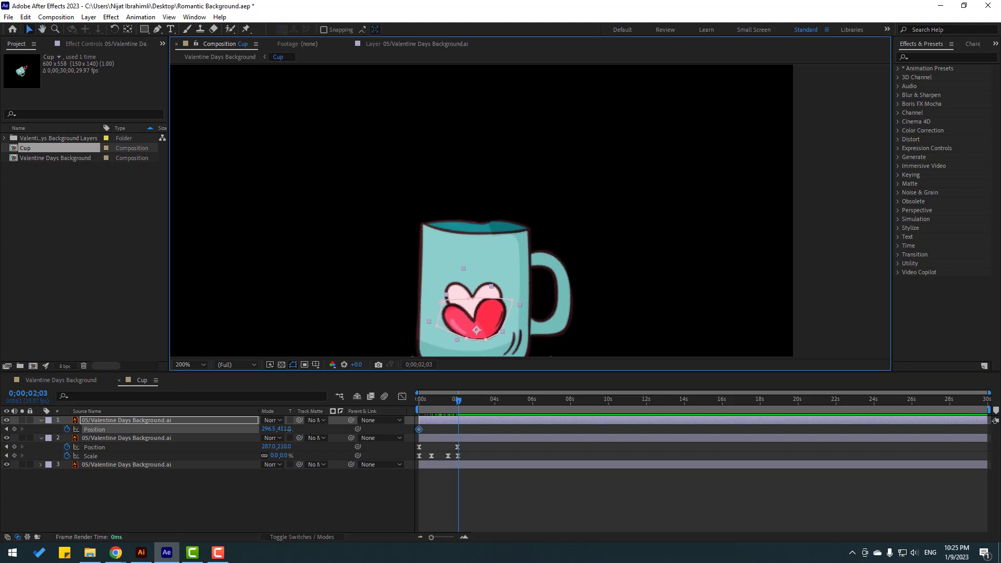
{"action": "left_click_drag", "start_coordinate": [289, 429], "coordinate": [183, 444]}
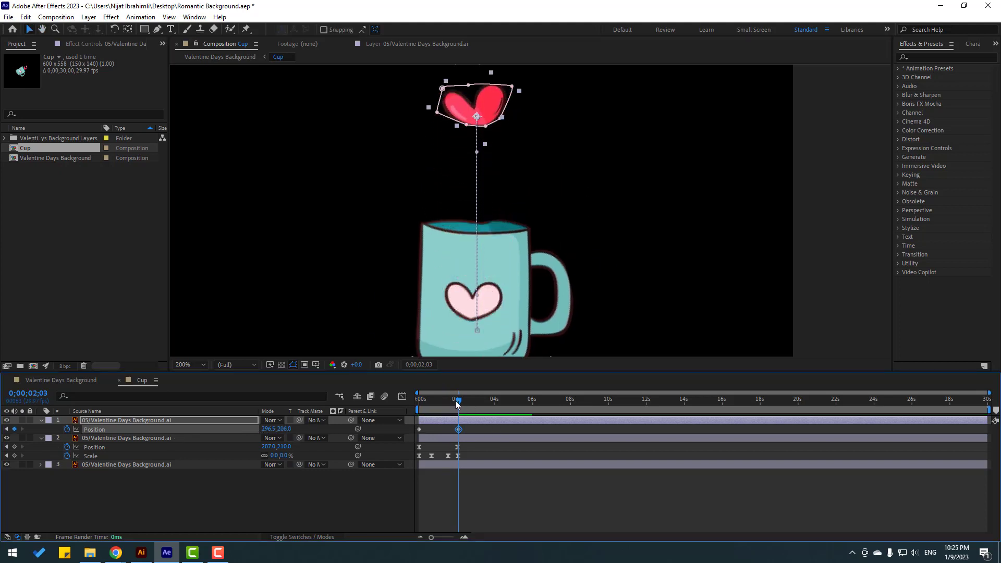
Add a Scale keyframe to the red heart layer at 0;00;00;00 and set it to 0%.
{"action": "left_click_drag", "start_coordinate": [456, 401], "coordinate": [427, 400]}
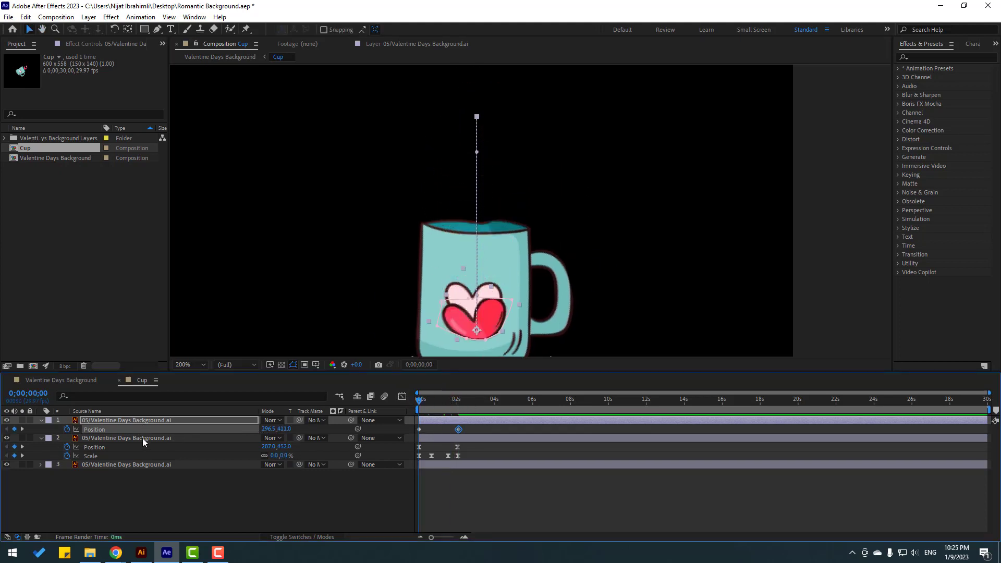
{"action": "key", "text": "shift+s"}
{"action": "left_click", "coordinate": [67, 438]}
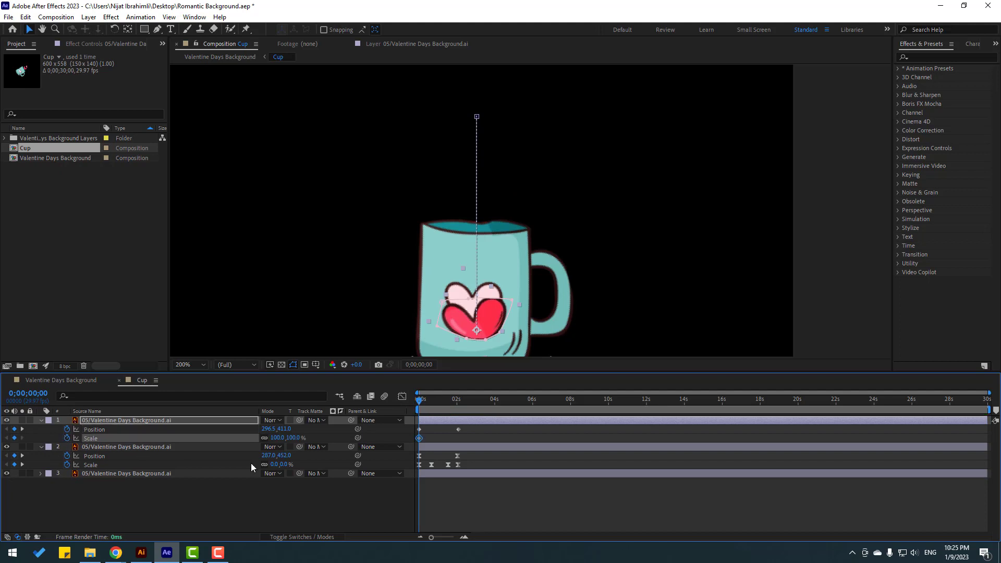
{"action": "left_click", "coordinate": [275, 437]}
{"action": "type", "text": "0"}
{"action": "key", "text": "Return"}
Set the red heart's Scale to 100% at 0;00;00;21 and add another 100% Scale keyframe at 0;00;01;21.
{"action": "left_click_drag", "start_coordinate": [420, 401], "coordinate": [432, 401]}
{"action": "left_click", "coordinate": [275, 438]}
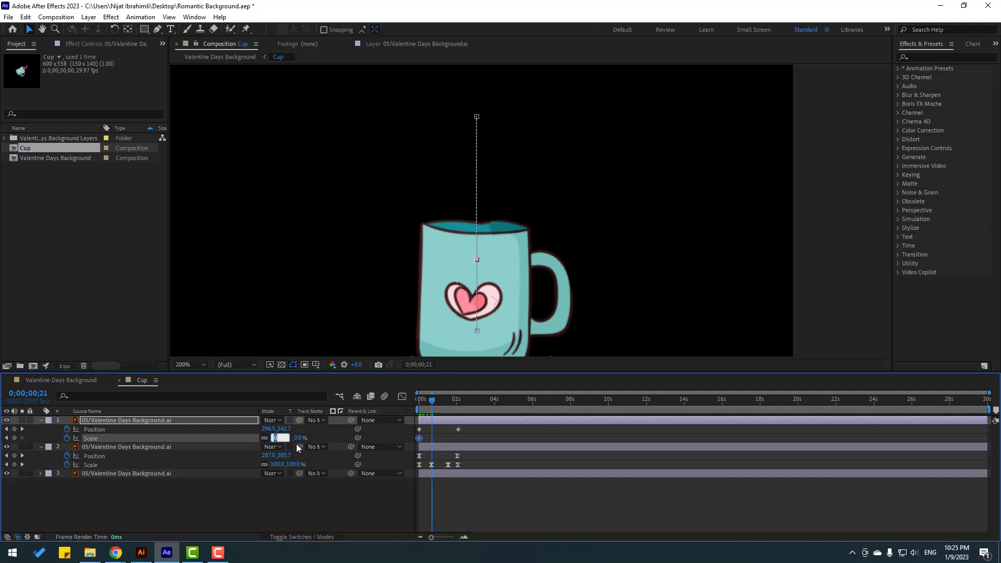
{"action": "type", "text": "100"}
{"action": "key", "text": "Return"}
{"action": "key", "text": "space"}
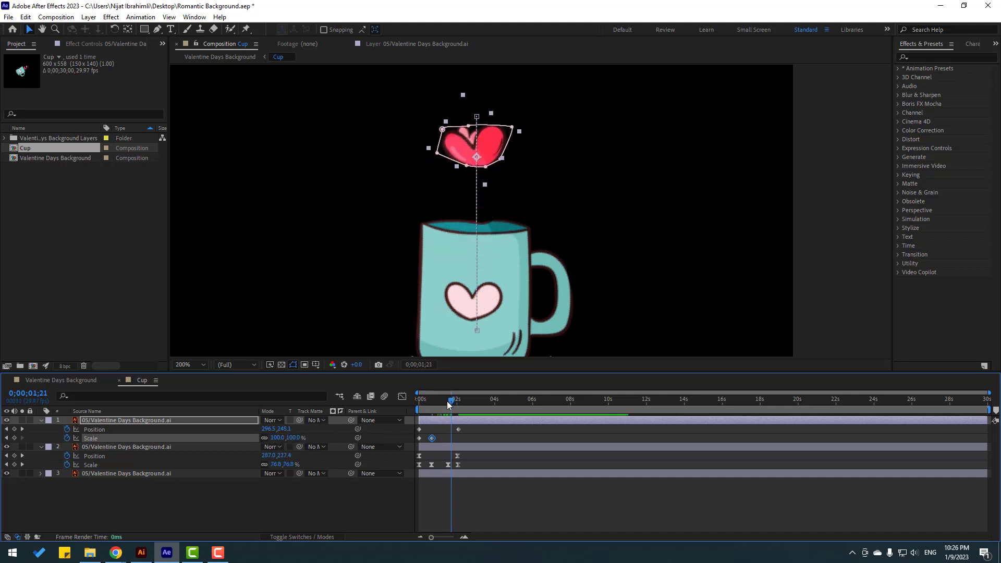
{"action": "left_click", "coordinate": [14, 438]}
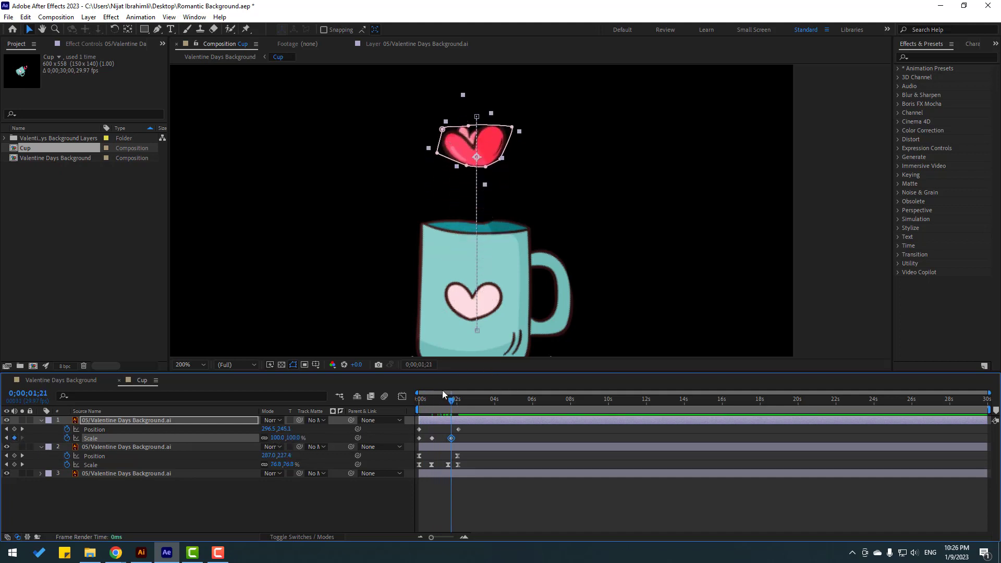
Shift the red heart's second 100% Scale keyframe slightly earlier and set its Scale to 0% at 0;00;02;01.
{"action": "left_click_drag", "start_coordinate": [452, 400], "coordinate": [458, 400]}
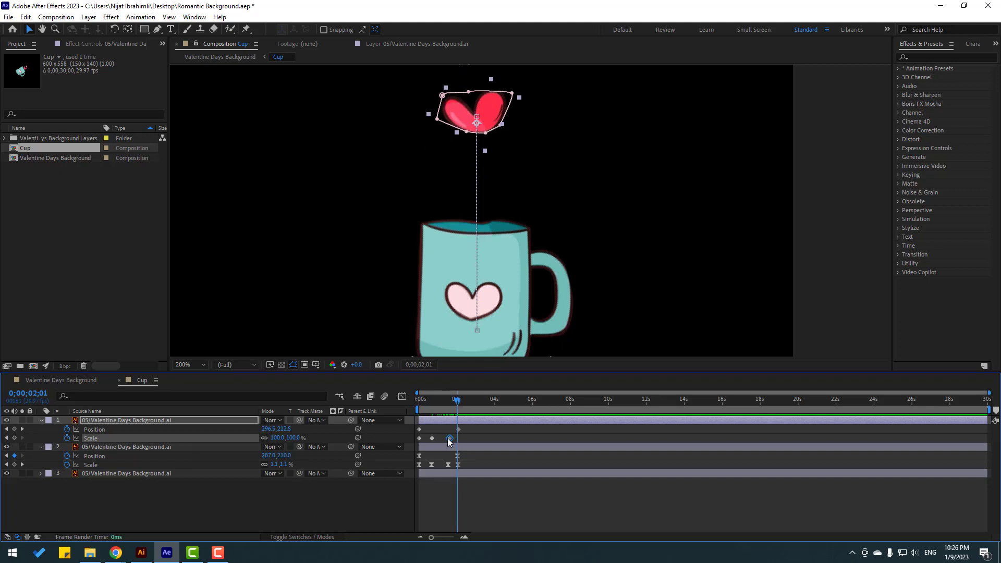
{"action": "left_click", "coordinate": [277, 438]}
{"action": "type", "text": "0"}
{"action": "key", "text": "Return"}
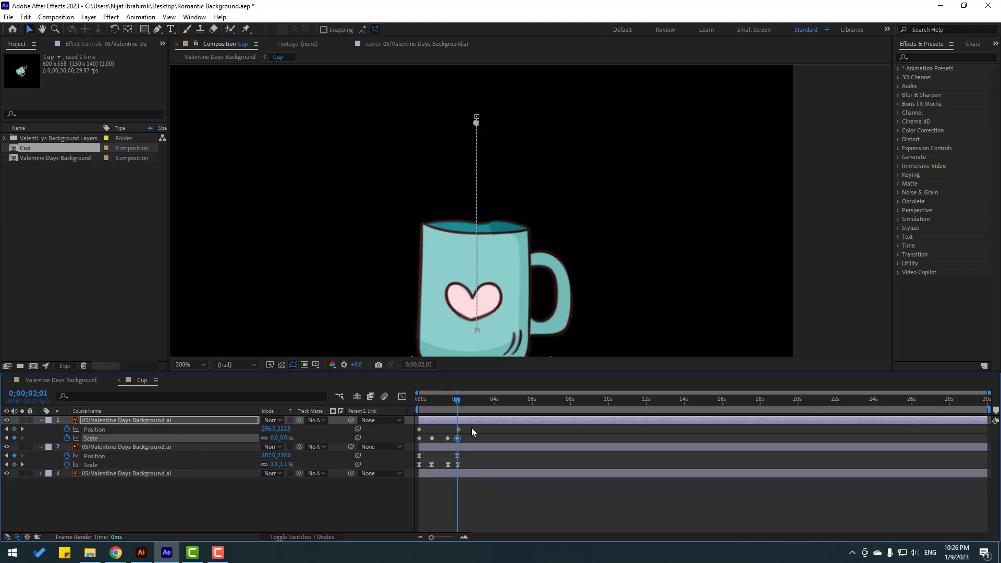
Apply Easy Ease to all of the red heart layer's Position and Scale keyframes and preview the animation.
{"action": "left_click_drag", "start_coordinate": [472, 432], "coordinate": [399, 443]}
{"action": "right_click", "coordinate": [420, 438]}
{"action": "mouse_move", "coordinate": [516, 429]}
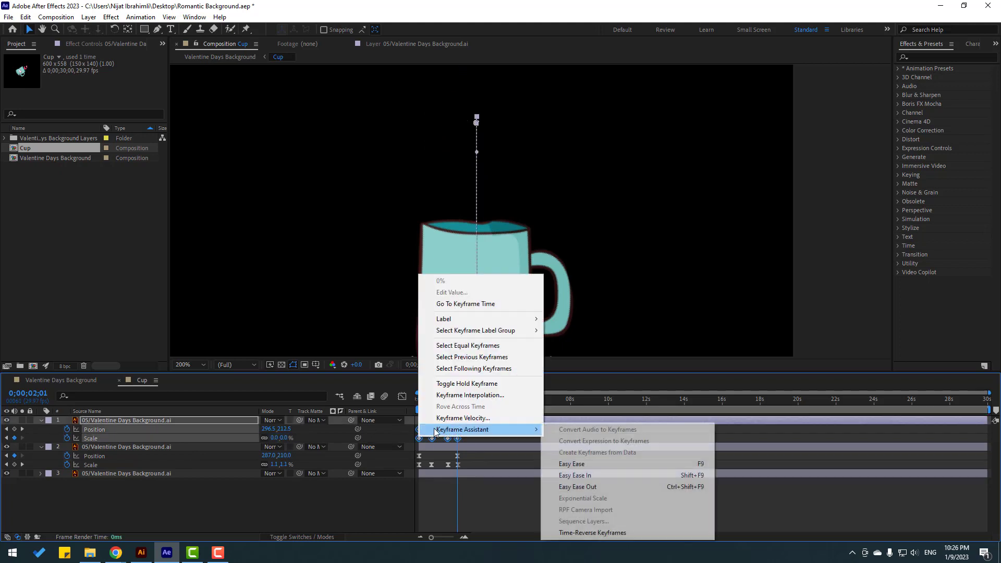
{"action": "left_click", "coordinate": [576, 464]}
{"action": "key", "text": "space"}
{"action": "key", "text": "comma"}
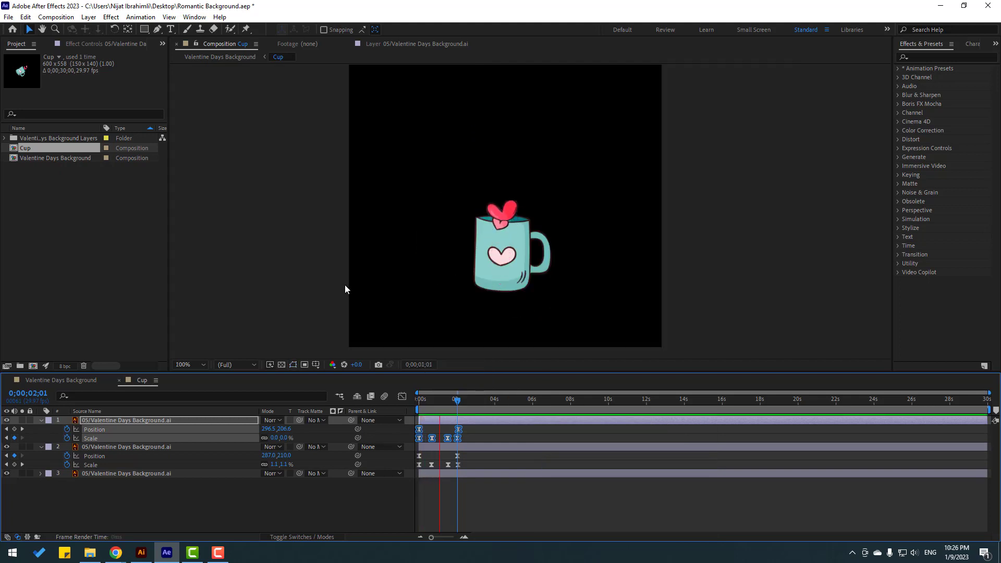
Shift the pink heart layer about 20 frames later in time so it rises after the red heart.
{"action": "left_click", "coordinate": [453, 399]}
{"action": "left_click", "coordinate": [486, 429]}
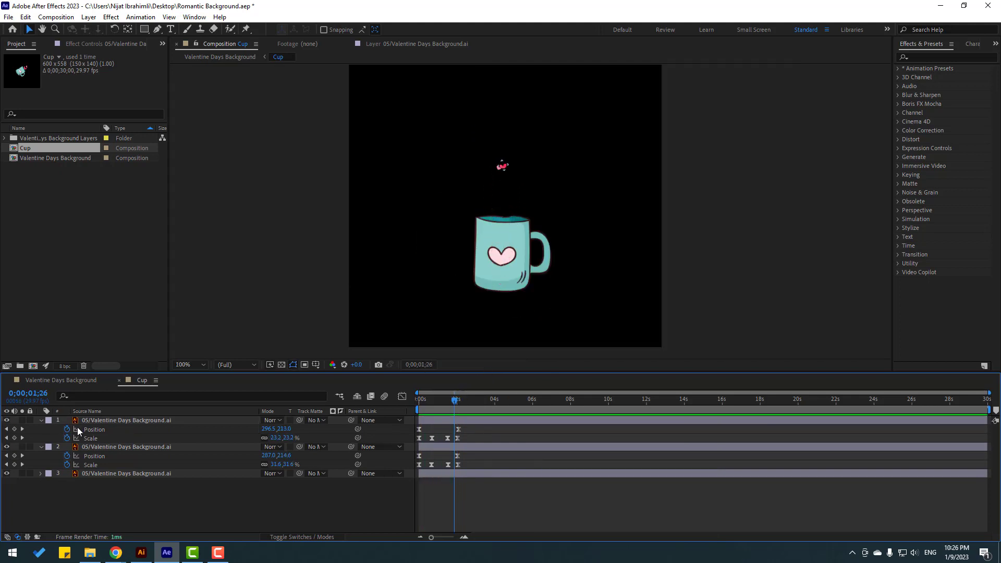
{"action": "left_click", "coordinate": [102, 448]}
{"action": "left_click_drag", "start_coordinate": [441, 447], "coordinate": [455, 447]}
Move both heart layers below the mug layer in the stacking order and preview the animation.
{"action": "left_click", "coordinate": [115, 420], "text": "ctrl"}
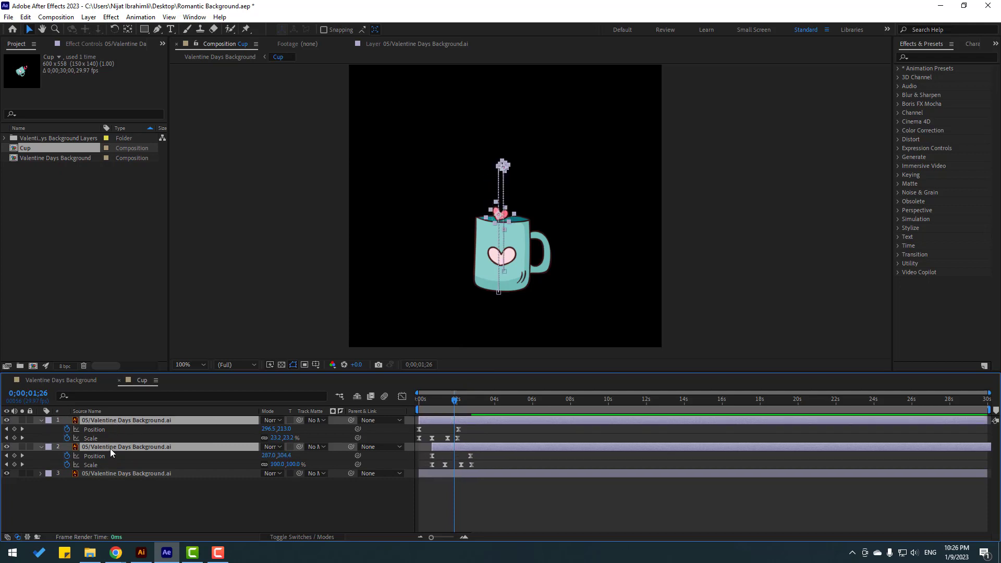
{"action": "left_click_drag", "start_coordinate": [111, 447], "coordinate": [134, 492]}
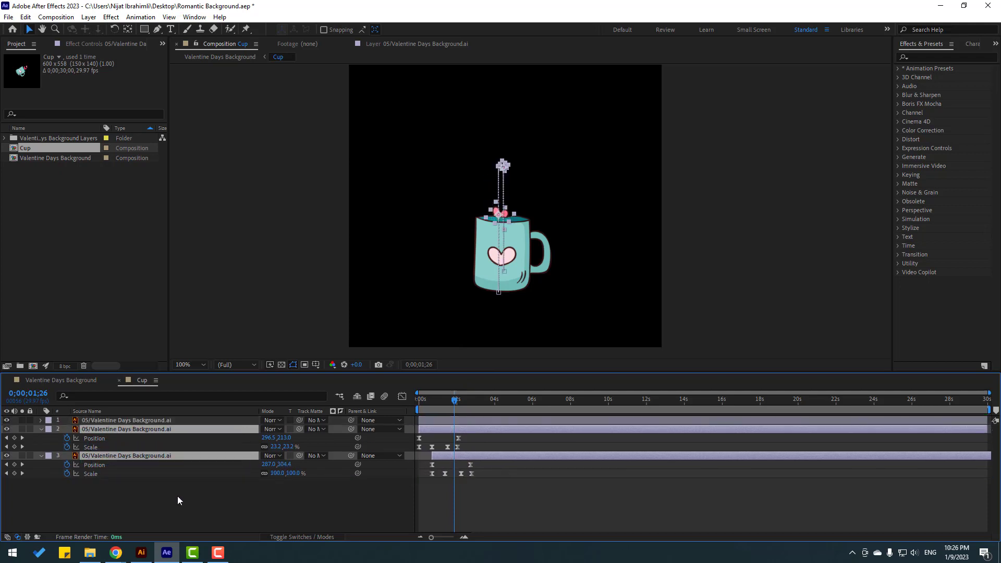
{"action": "left_click", "coordinate": [177, 496]}
{"action": "key", "text": "space"}
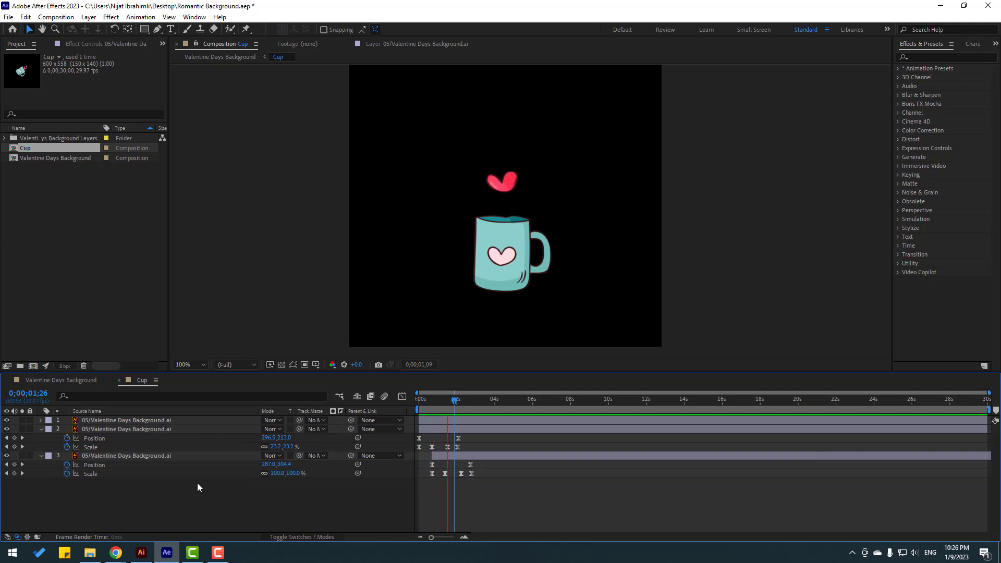
Shift the pink heart layer earlier so it starts at about 0;00;00;07, and preview the timing.
{"action": "left_click_drag", "start_coordinate": [436, 398], "coordinate": [431, 400]}
{"action": "left_click_drag", "start_coordinate": [447, 457], "coordinate": [438, 456]}
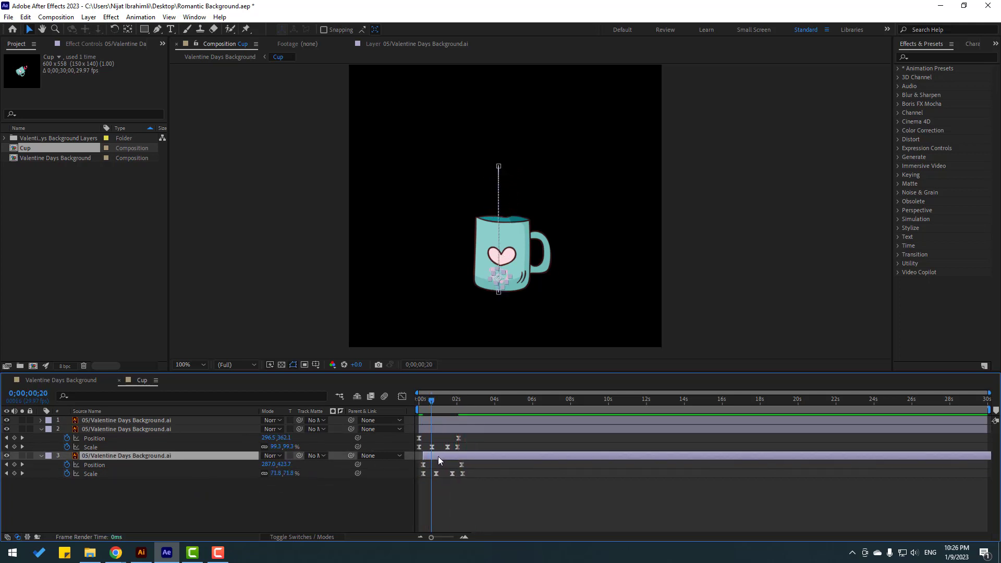
{"action": "key", "text": "space"}
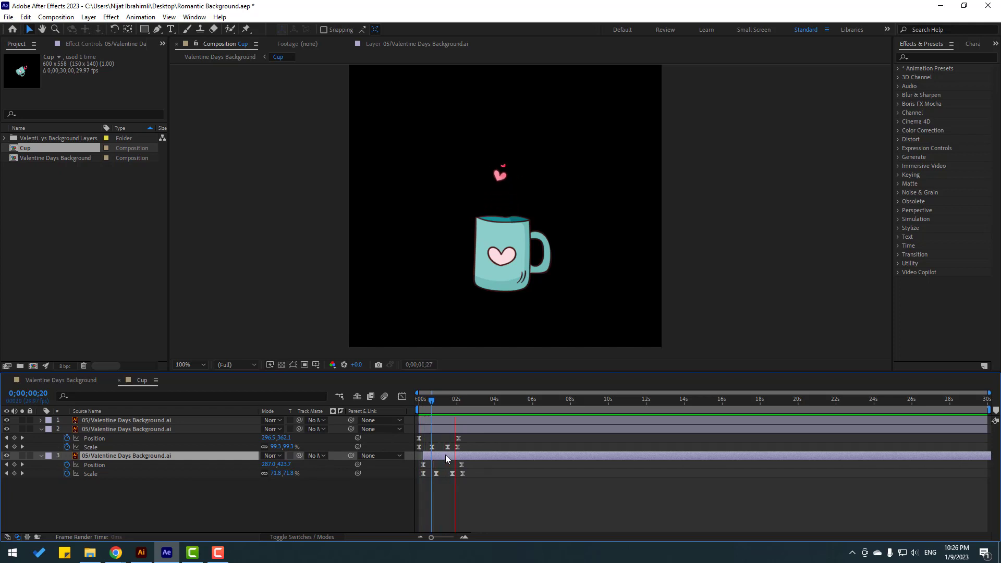
End the work area at 0;00;02;14 and trim the Cup composition to the work area.
{"action": "left_click_drag", "start_coordinate": [431, 399], "coordinate": [468, 403]}
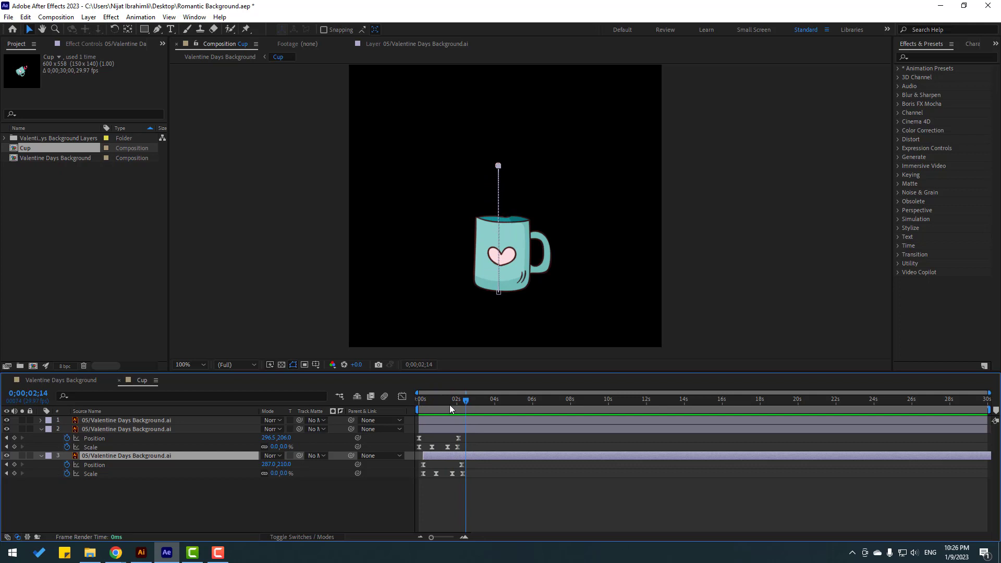
{"action": "key", "text": "n"}
{"action": "right_click", "coordinate": [456, 410]}
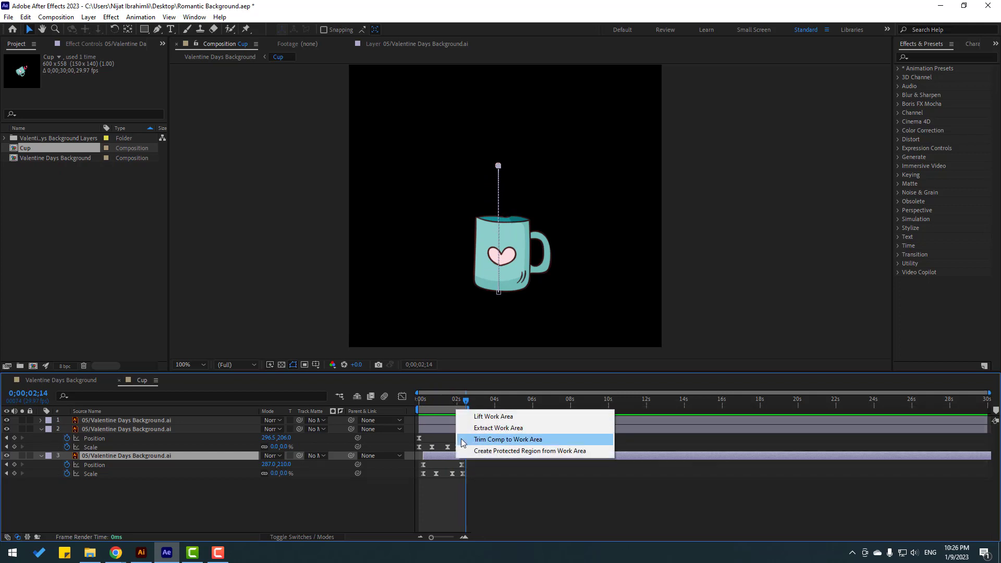
{"action": "left_click", "coordinate": [539, 442]}
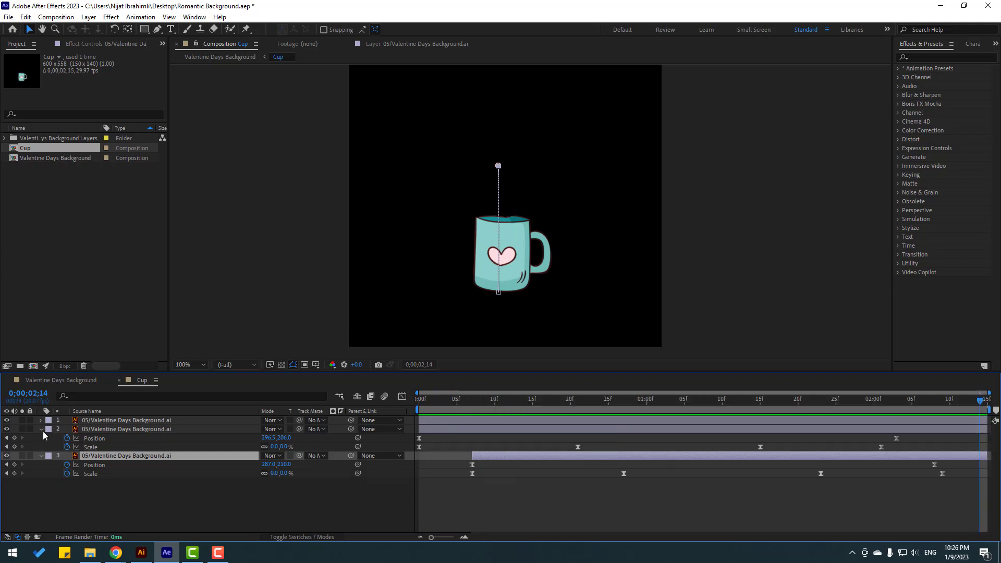
Collapse both heart layers' properties and preview the cup animation in the Valentine Days Background composition.
{"action": "left_click", "coordinate": [41, 429]}
{"action": "left_click", "coordinate": [41, 438]}
{"action": "left_click", "coordinate": [55, 381]}
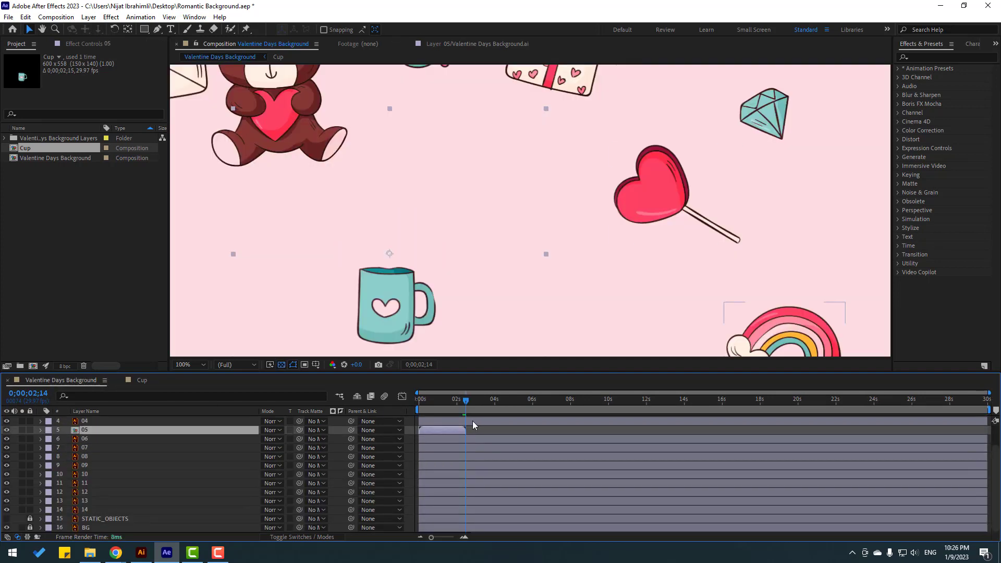
{"action": "key", "text": "space"}
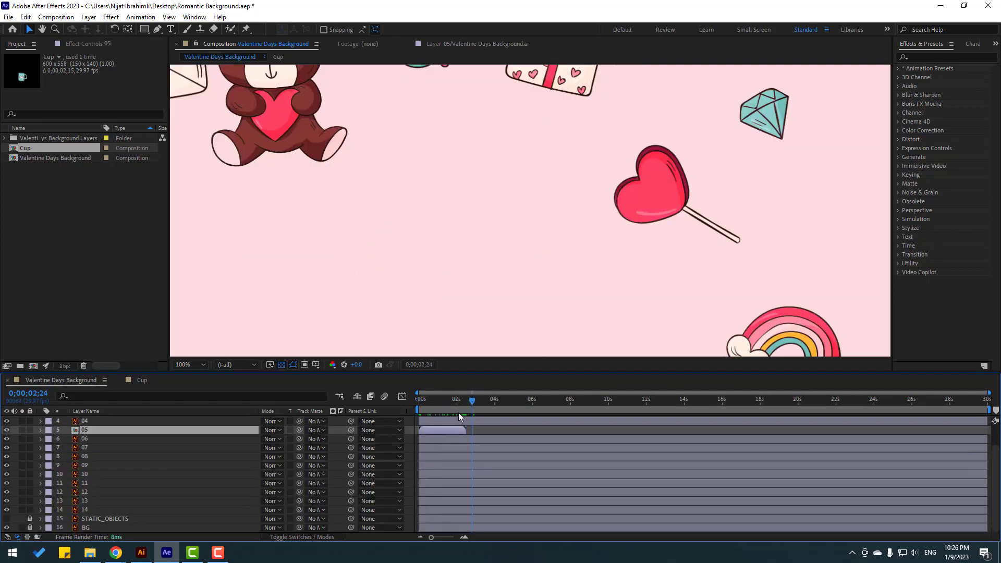
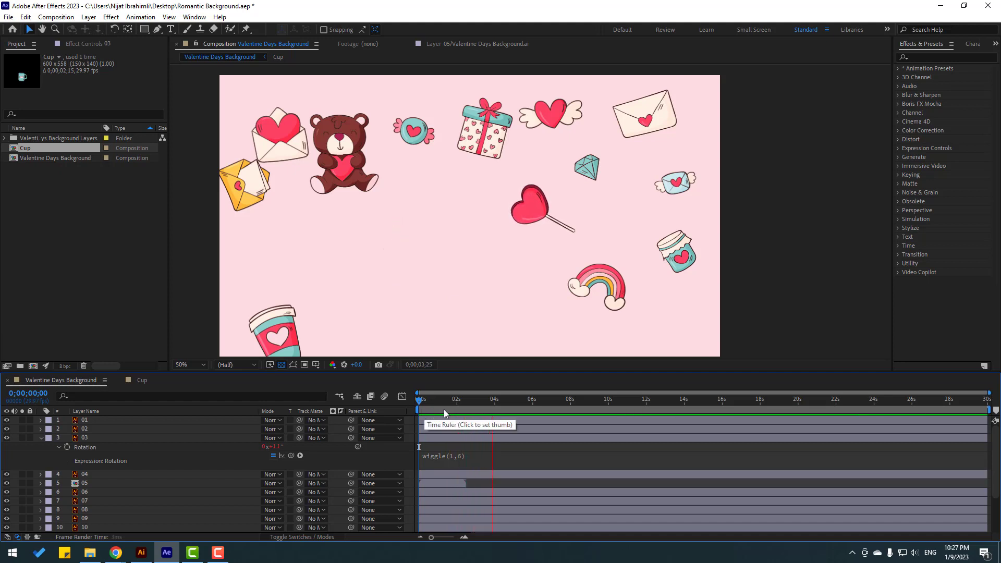
Stop the preview, collapse layer 03, and pre-compose layer 02 as Object 02, leaving all attributes in the main composition.
{"action": "key", "text": "space"}
{"action": "left_click", "coordinate": [41, 438]}
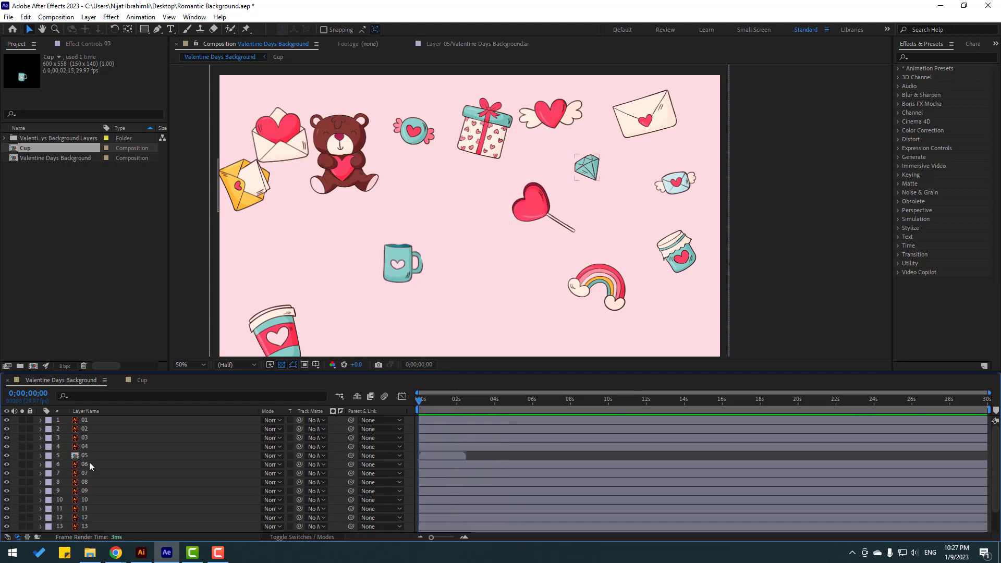
{"action": "left_click", "coordinate": [87, 432]}
{"action": "scroll", "coordinate": [566, 274], "scroll_direction": "up", "scroll_amount": 4}
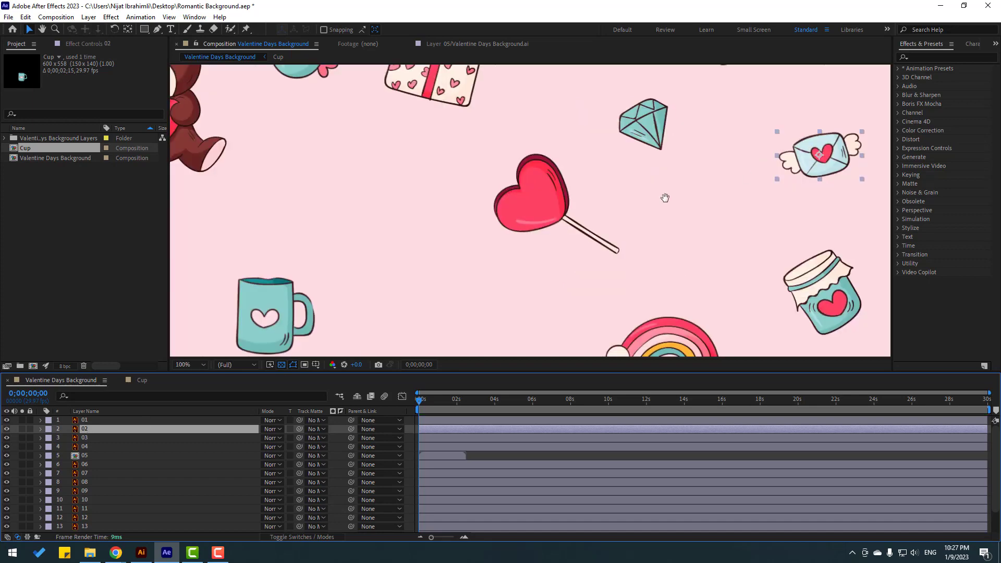
{"action": "scroll", "coordinate": [437, 253], "scroll_direction": "down", "scroll_amount": 2}
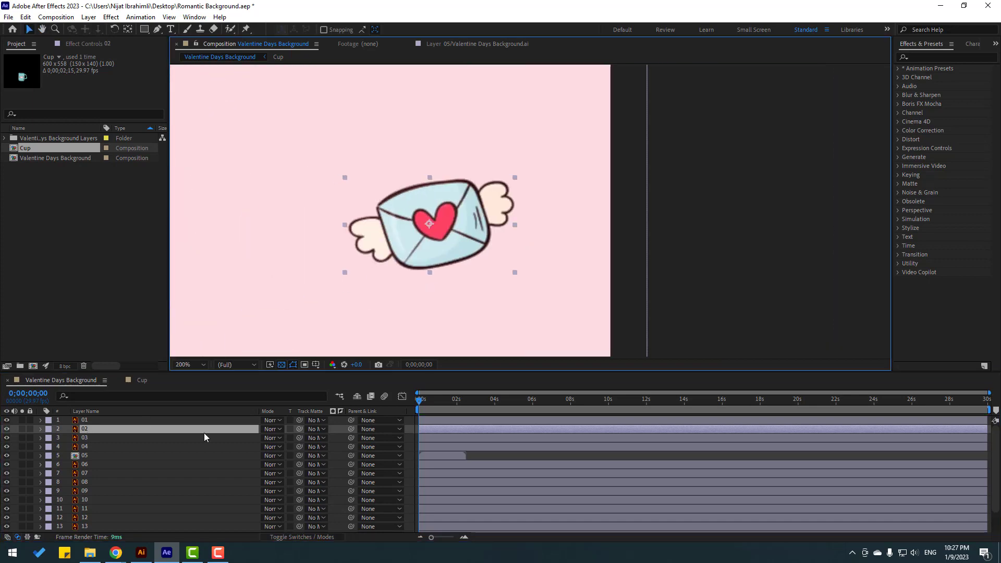
{"action": "right_click", "coordinate": [85, 433]}
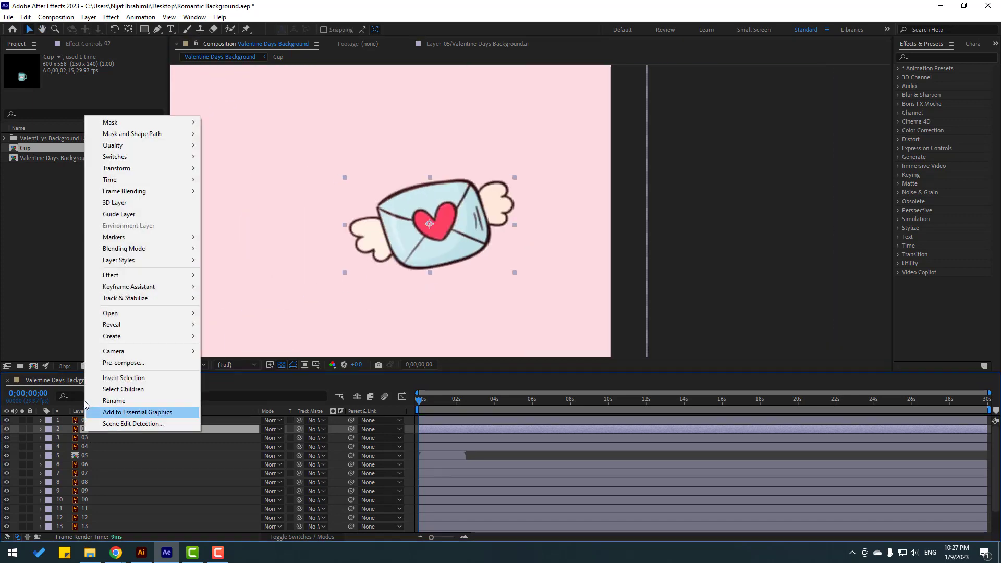
{"action": "left_click", "coordinate": [121, 364]}
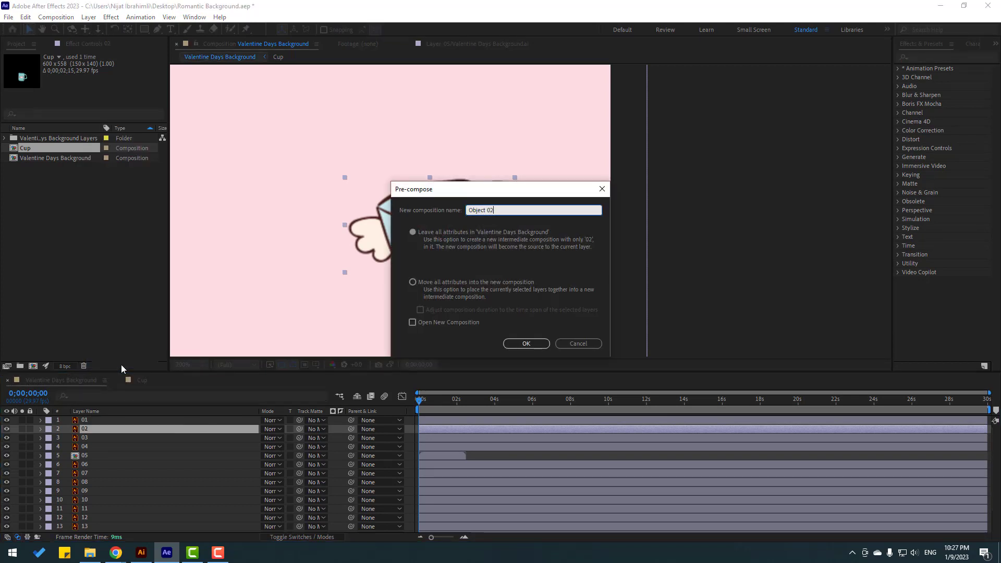
{"action": "left_click", "coordinate": [528, 344]}
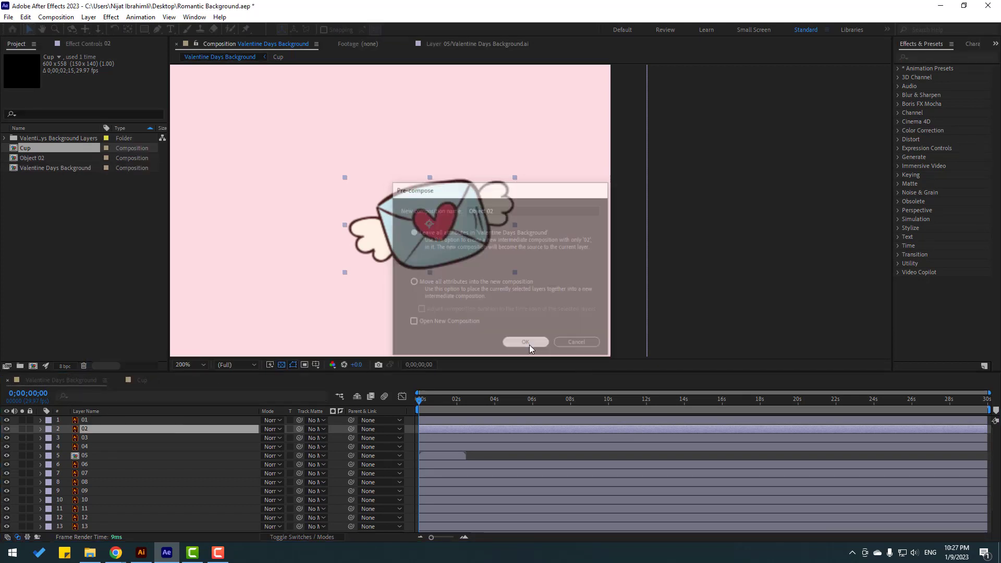
Open the Object 02 composition, set its width to 600 px with the aspect ratio locked, and turn off the transparency grid.
{"action": "double_click", "coordinate": [83, 428]}
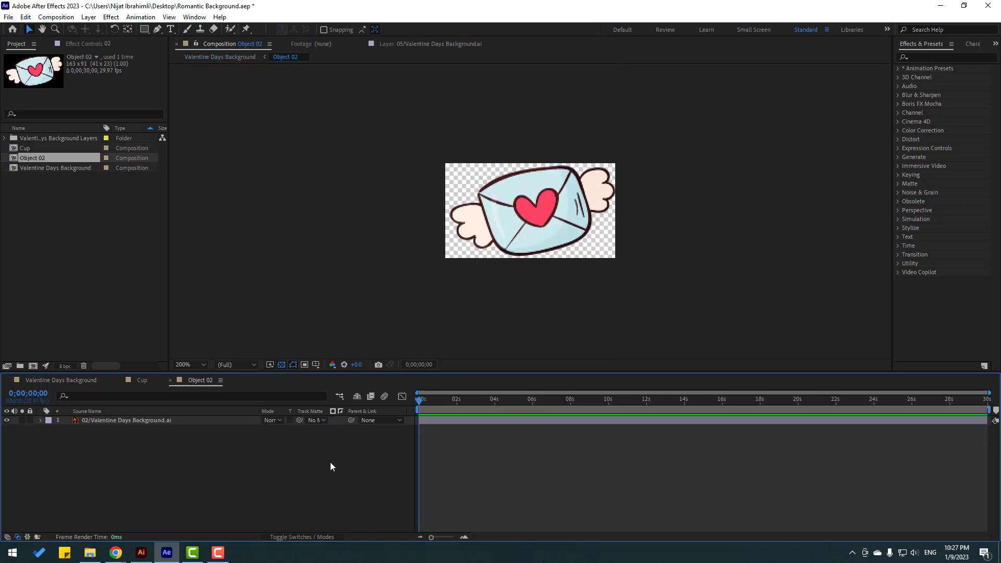
{"action": "right_click", "coordinate": [165, 479]}
{"action": "left_click", "coordinate": [200, 375]}
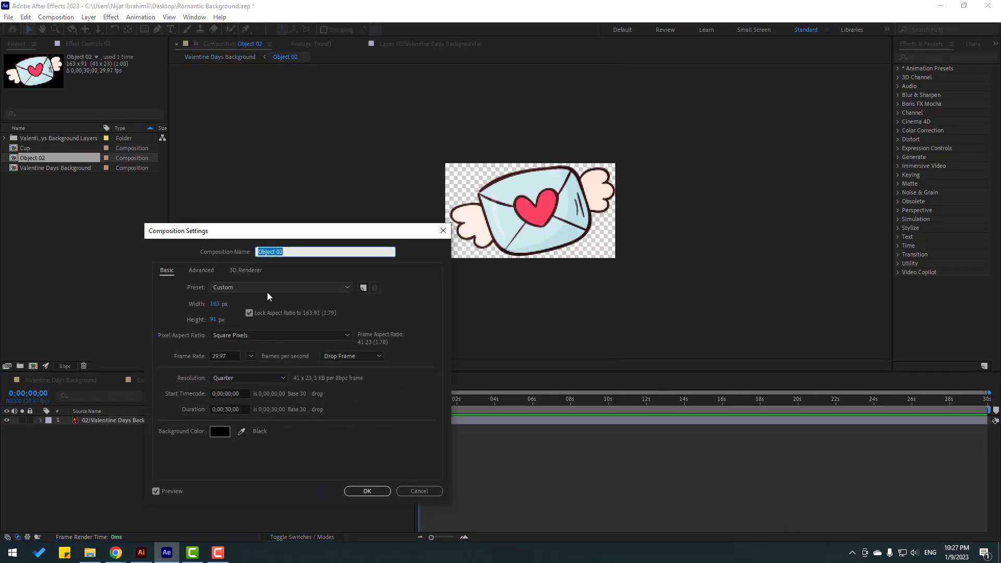
{"action": "left_click", "coordinate": [217, 306]}
{"action": "type", "text": "600"}
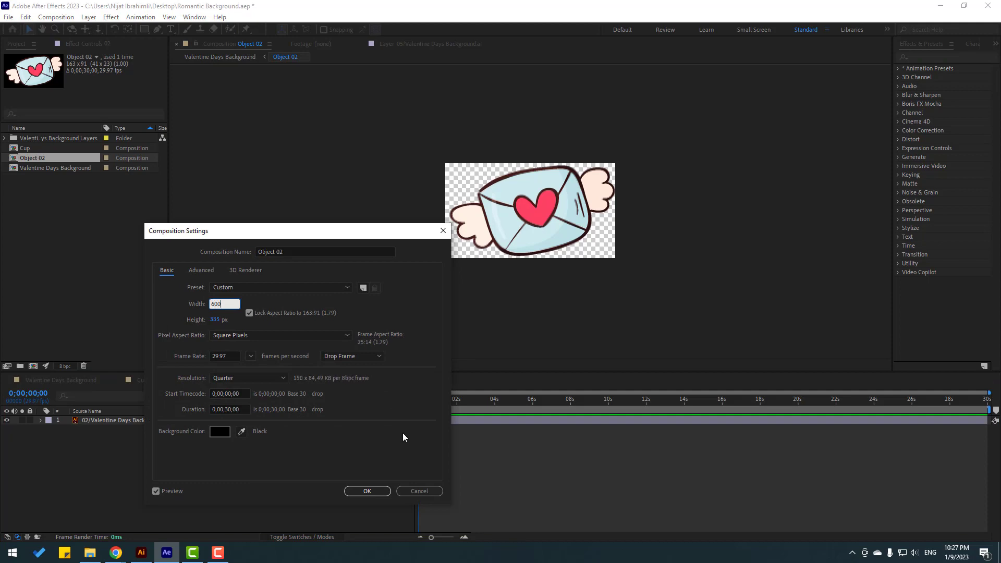
{"action": "left_click", "coordinate": [385, 491]}
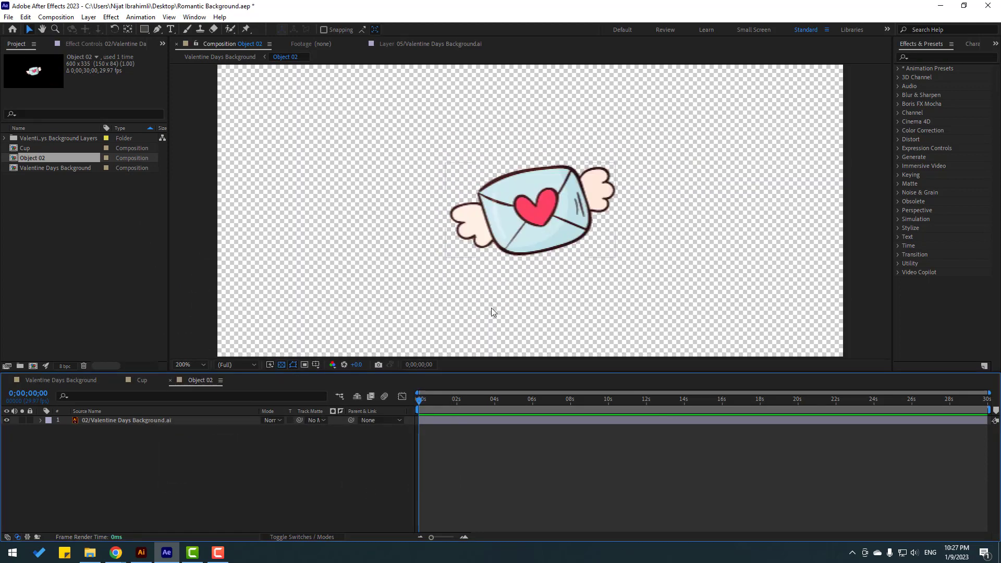
{"action": "left_click", "coordinate": [282, 364]}
Duplicate the winged envelope layer twice and hide all three copies.
{"action": "scroll", "coordinate": [457, 317], "scroll_direction": "up", "scroll_amount": 2}
{"action": "left_click", "coordinate": [112, 421]}
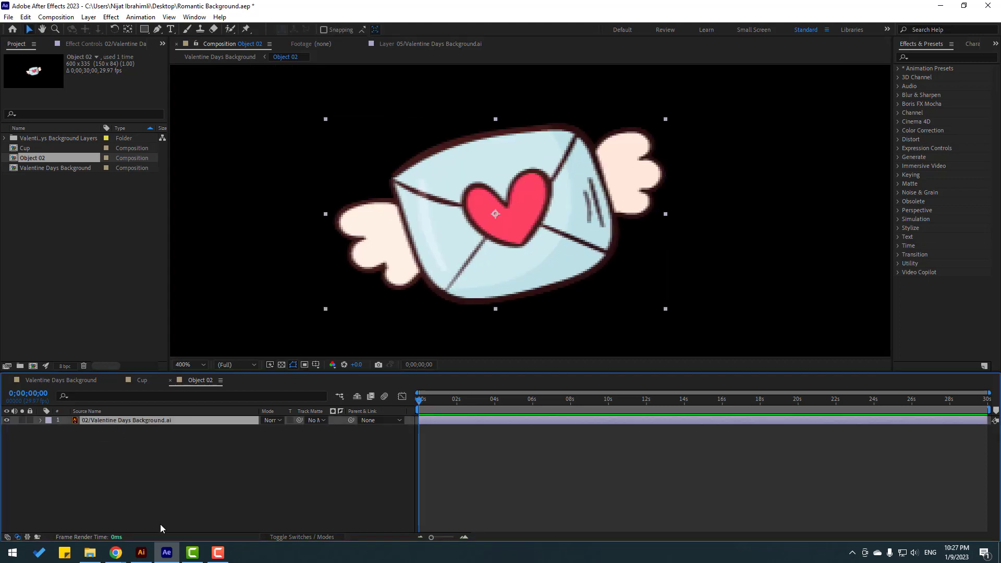
{"action": "key", "text": "ctrl+d"}
{"action": "key", "text": "ctrl+d"}
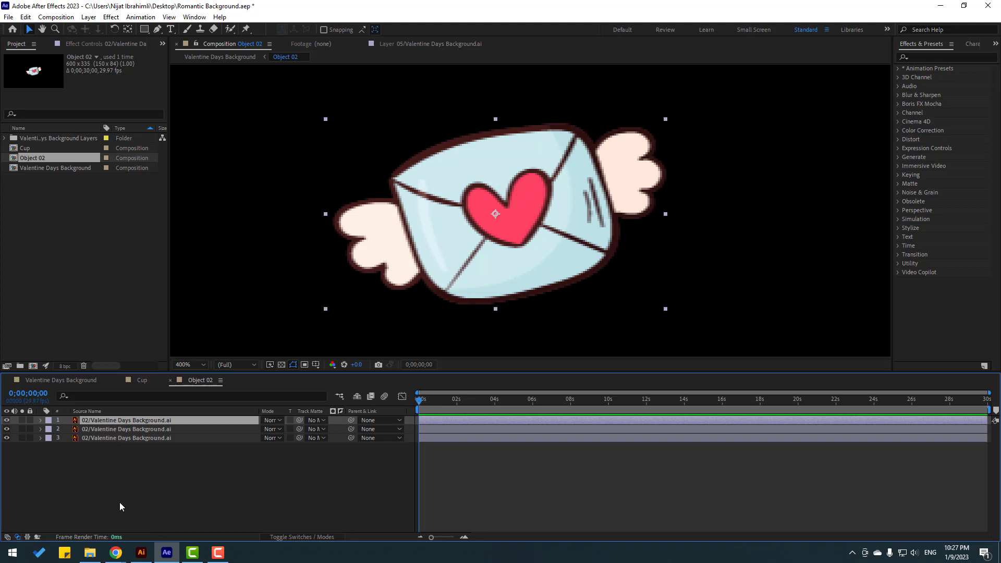
{"action": "left_click", "coordinate": [36, 464]}
{"action": "left_click_drag", "start_coordinate": [6, 421], "coordinate": [6, 438]}
Show the bottommost copy, draw a Pen tool mask around the envelope body that excludes both wings, and hide the layer again.
{"action": "left_click", "coordinate": [97, 438]}
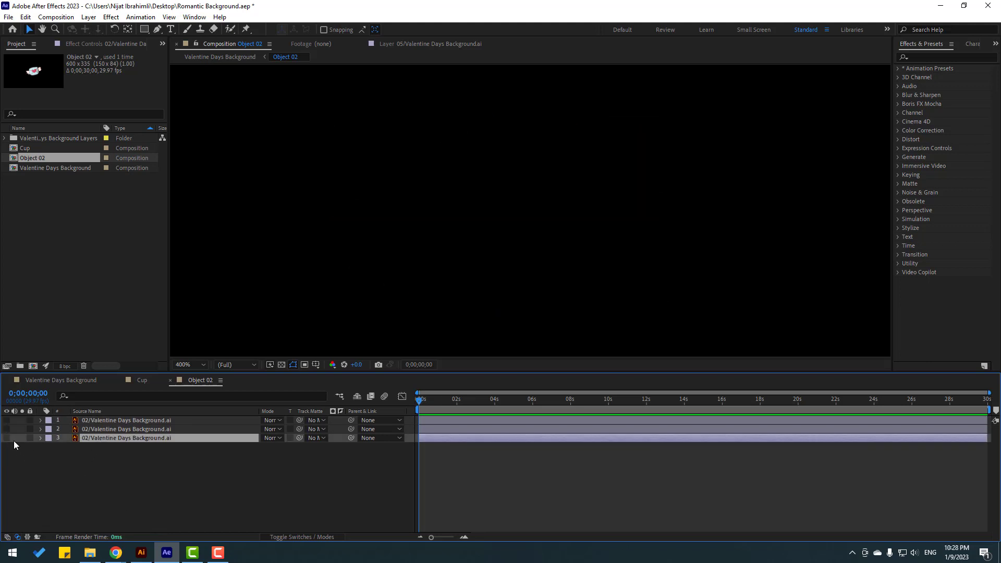
{"action": "left_click", "coordinate": [7, 438]}
{"action": "left_click", "coordinate": [157, 28]}
{"action": "left_click", "coordinate": [385, 173]}
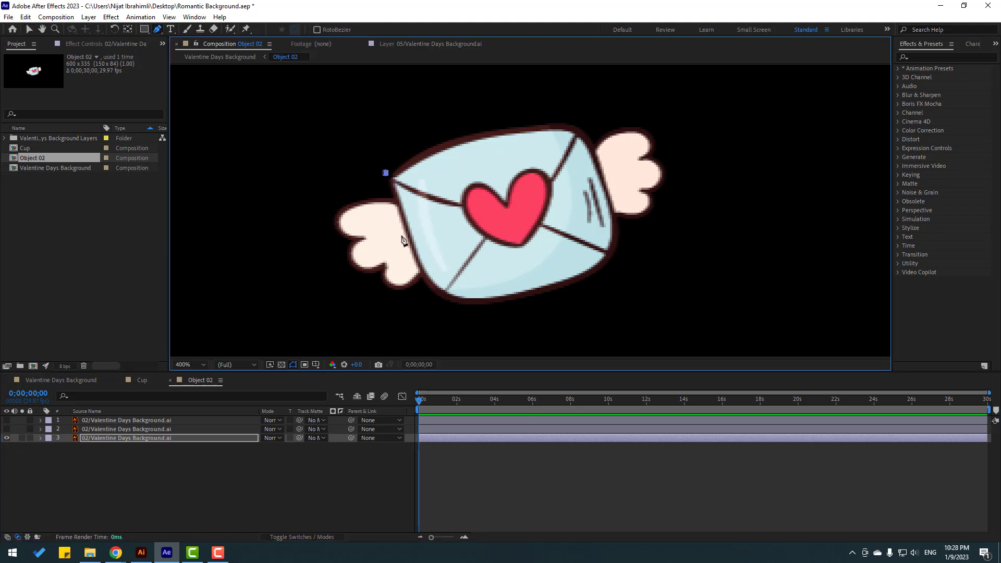
{"action": "left_click", "coordinate": [425, 304]}
{"action": "left_click_drag", "start_coordinate": [581, 321], "coordinate": [590, 315]}
{"action": "left_click_drag", "start_coordinate": [627, 245], "coordinate": [626, 240]}
{"action": "left_click", "coordinate": [585, 127]}
{"action": "left_click", "coordinate": [529, 108]}
{"action": "left_click", "coordinate": [398, 132]}
{"action": "left_click", "coordinate": [386, 173]}
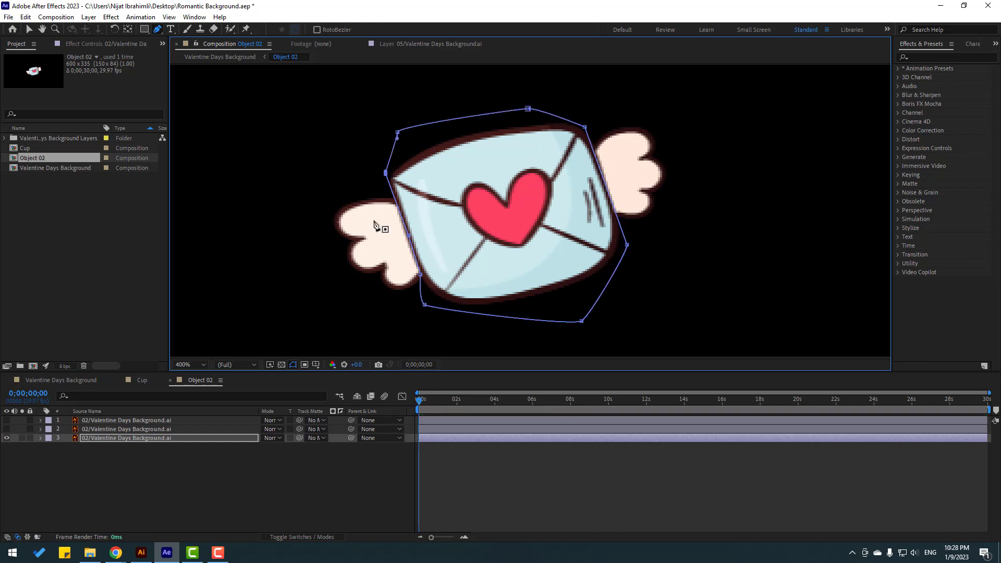
{"action": "left_click", "coordinate": [217, 521]}
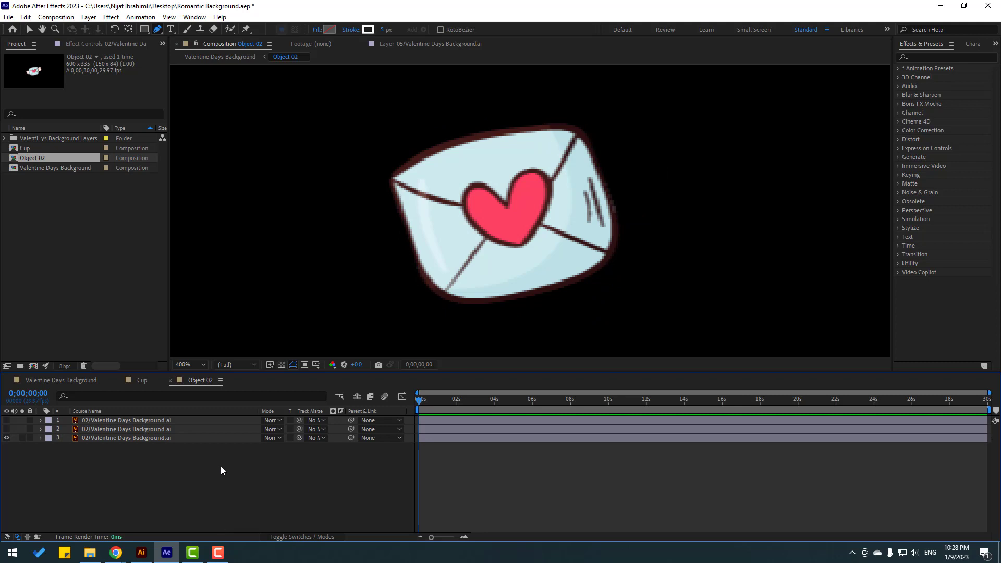
{"action": "left_click", "coordinate": [29, 30]}
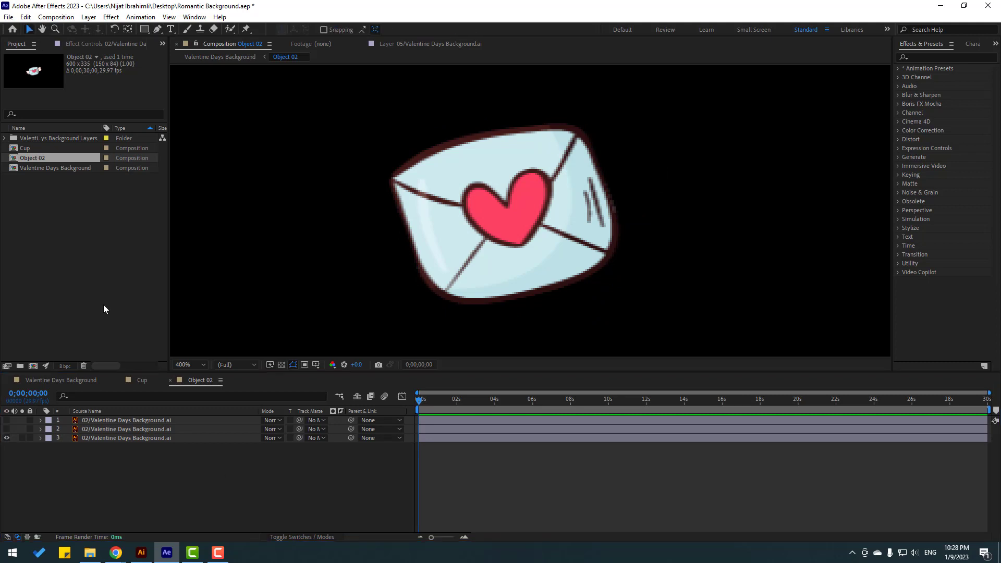
{"action": "left_click", "coordinate": [7, 438]}
Show the middle copy and draw a Pen tool mask around only the envelope's left wing.
{"action": "left_click", "coordinate": [107, 430]}
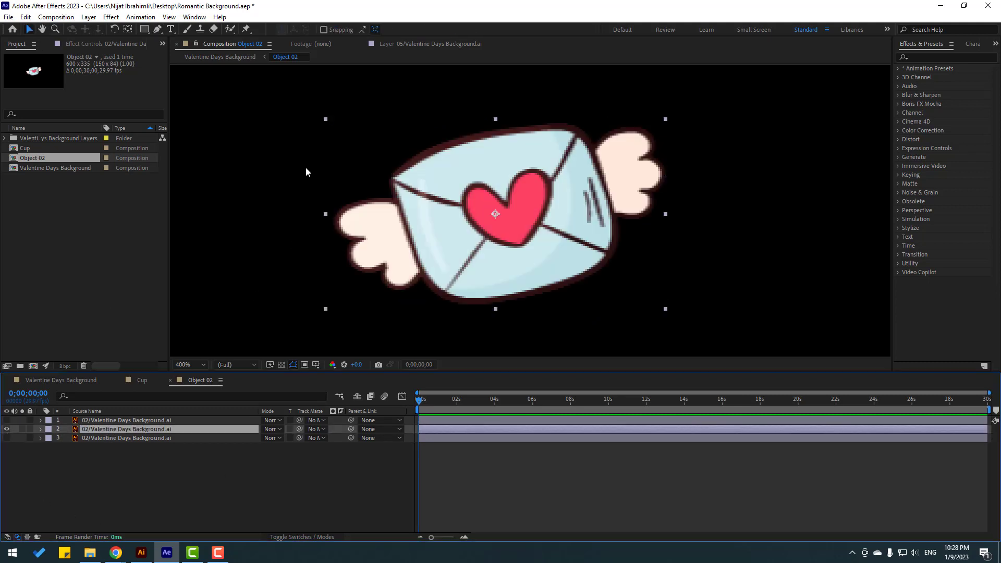
{"action": "left_click", "coordinate": [157, 29]}
{"action": "scroll", "coordinate": [440, 217], "scroll_direction": "up", "scroll_amount": 1}
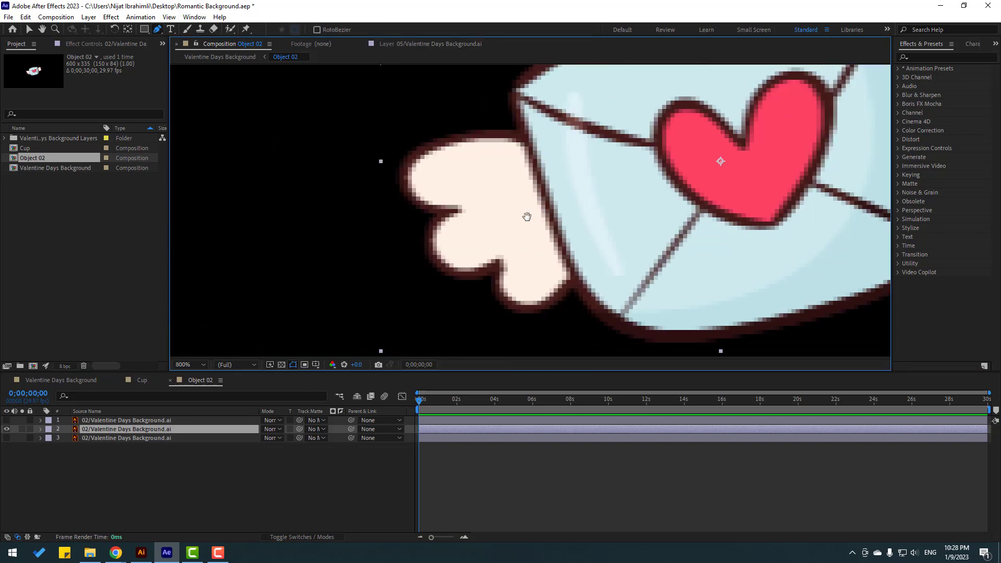
{"action": "left_click", "coordinate": [511, 110]}
{"action": "left_click", "coordinate": [540, 181]}
{"action": "left_click", "coordinate": [572, 271]}
{"action": "left_click", "coordinate": [578, 302]}
{"action": "left_click_drag", "start_coordinate": [514, 327], "coordinate": [484, 323]}
{"action": "left_click", "coordinate": [411, 282]}
{"action": "left_click", "coordinate": [376, 159]}
{"action": "left_click_drag", "start_coordinate": [446, 100], "coordinate": [455, 100]}
{"action": "left_click", "coordinate": [511, 110]}
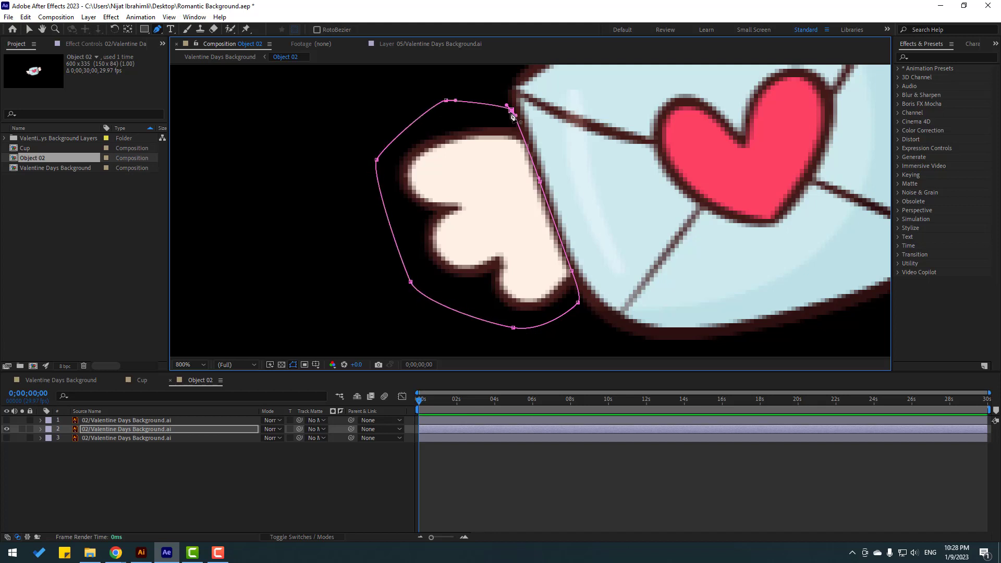
{"action": "left_click", "coordinate": [28, 28]}
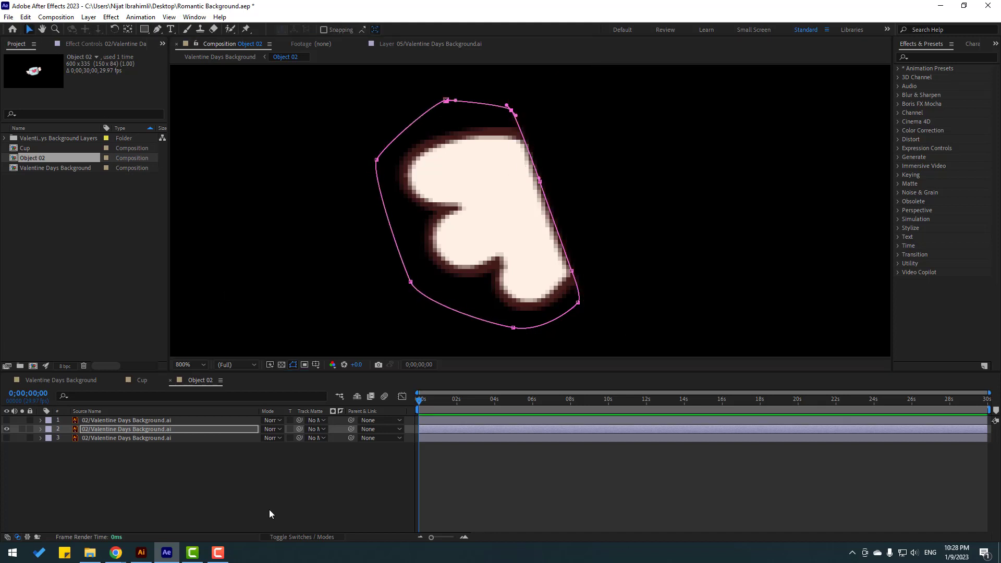
{"action": "left_click", "coordinate": [267, 515]}
Move the left wing layer's anchor point to the edge where the wing meets the envelope, and hide the layer.
{"action": "scroll", "coordinate": [439, 220], "scroll_direction": "down", "scroll_amount": 3}
{"action": "scroll", "coordinate": [571, 235], "scroll_direction": "up", "scroll_amount": 2}
{"action": "scroll", "coordinate": [571, 239], "scroll_direction": "up", "scroll_amount": 2}
{"action": "left_click", "coordinate": [508, 264]}
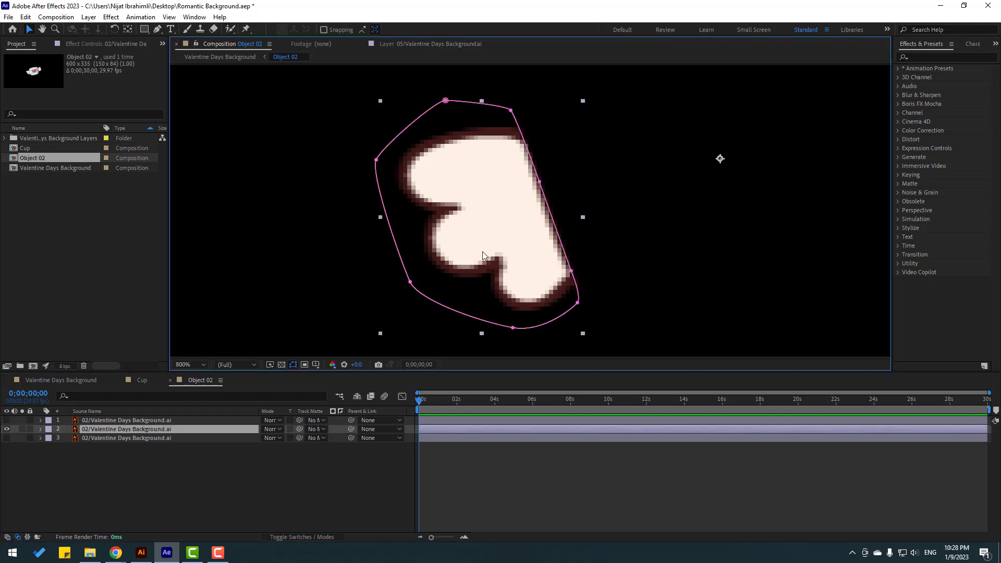
{"action": "left_click", "coordinate": [128, 29]}
{"action": "left_click_drag", "start_coordinate": [720, 159], "coordinate": [542, 198]}
{"action": "left_click", "coordinate": [29, 29]}
{"action": "left_click", "coordinate": [7, 429]}
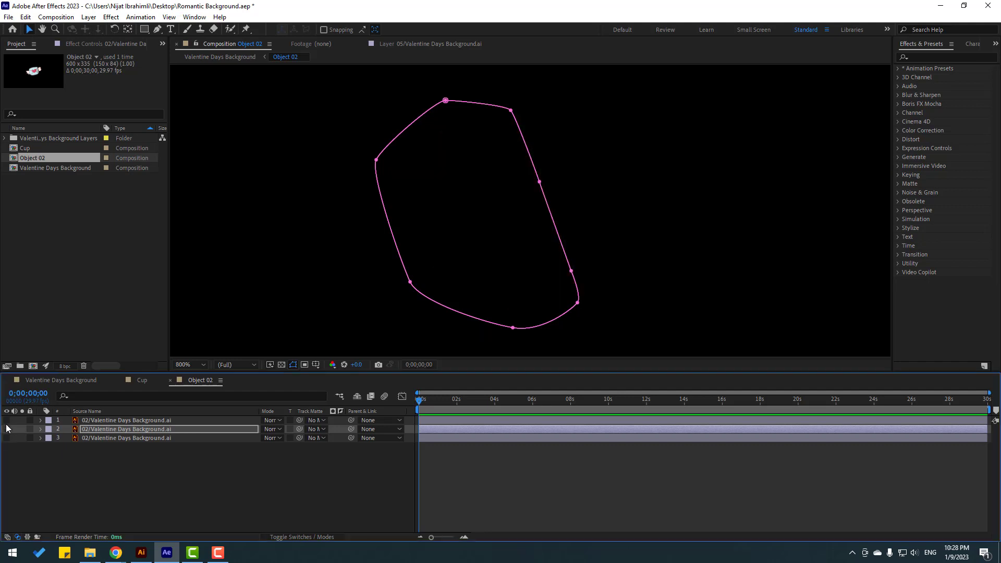
Show the topmost copy and draw a Pen tool mask around only the envelope's right wing.
{"action": "left_click", "coordinate": [6, 420]}
{"action": "left_click", "coordinate": [85, 421]}
{"action": "scroll", "coordinate": [757, 168], "scroll_direction": "down", "scroll_amount": 1}
{"action": "left_click_drag", "start_coordinate": [796, 179], "coordinate": [628, 221]}
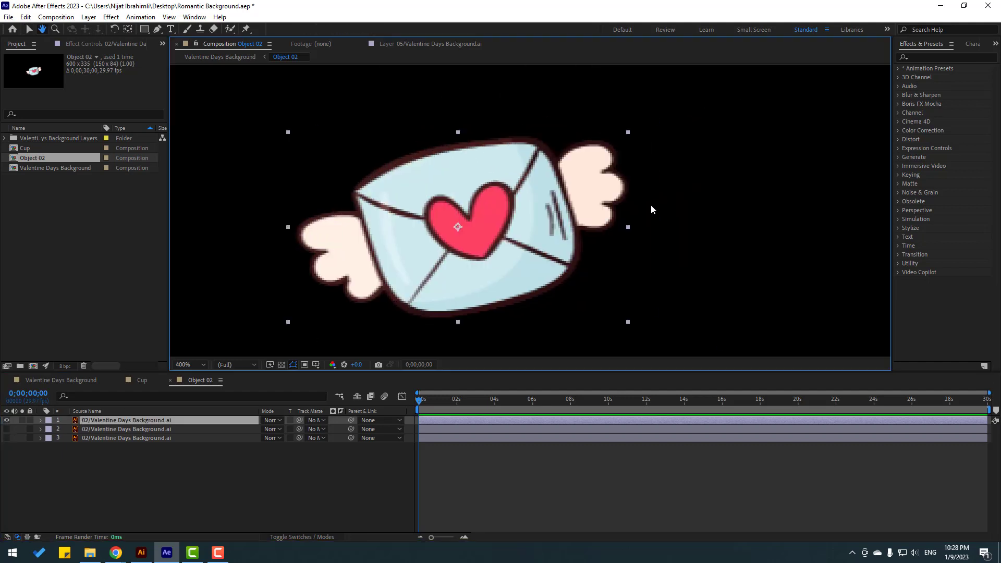
{"action": "scroll", "coordinate": [531, 211], "scroll_direction": "up", "scroll_amount": 1}
{"action": "key", "text": "comma"}
{"action": "scroll", "coordinate": [588, 126], "scroll_direction": "up", "scroll_amount": 1}
{"action": "left_click_drag", "start_coordinate": [681, 143], "coordinate": [606, 175]}
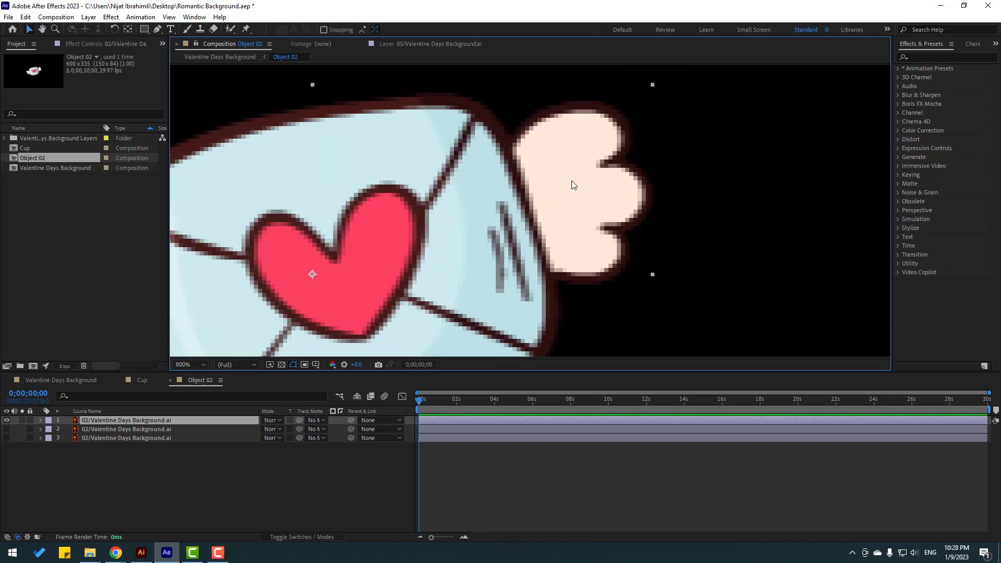
{"action": "left_click", "coordinate": [156, 31]}
{"action": "left_click", "coordinate": [507, 93]}
{"action": "left_click_drag", "start_coordinate": [476, 141], "coordinate": [474, 148]}
{"action": "left_click", "coordinate": [515, 314]}
{"action": "left_click", "coordinate": [618, 317]}
{"action": "left_click", "coordinate": [653, 170]}
{"action": "left_click_drag", "start_coordinate": [580, 86], "coordinate": [601, 87]}
{"action": "left_click", "coordinate": [508, 94]}
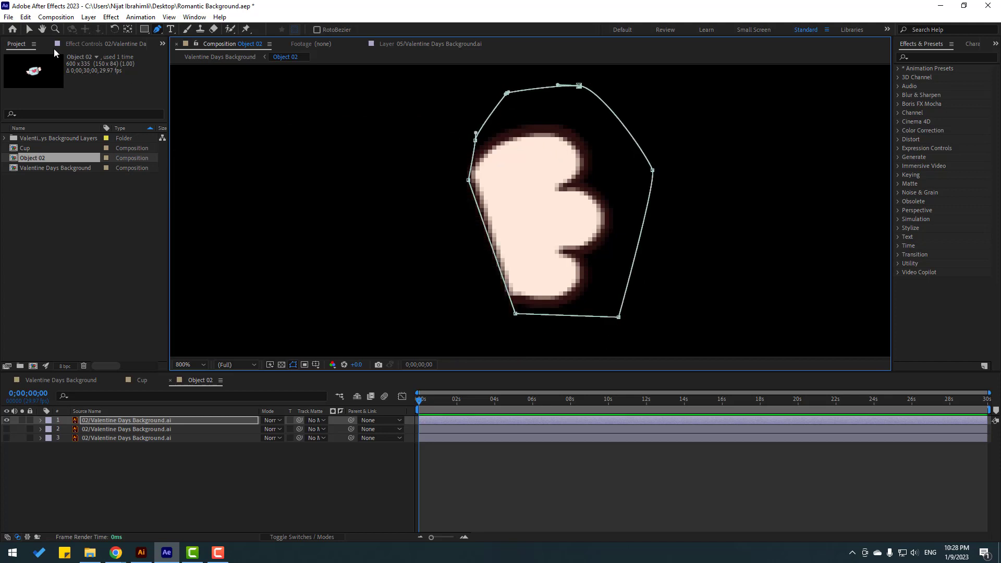
Move the right wing layer's anchor point to the edge where the wing meets the envelope.
{"action": "left_click", "coordinate": [35, 31]}
{"action": "left_click", "coordinate": [129, 31]}
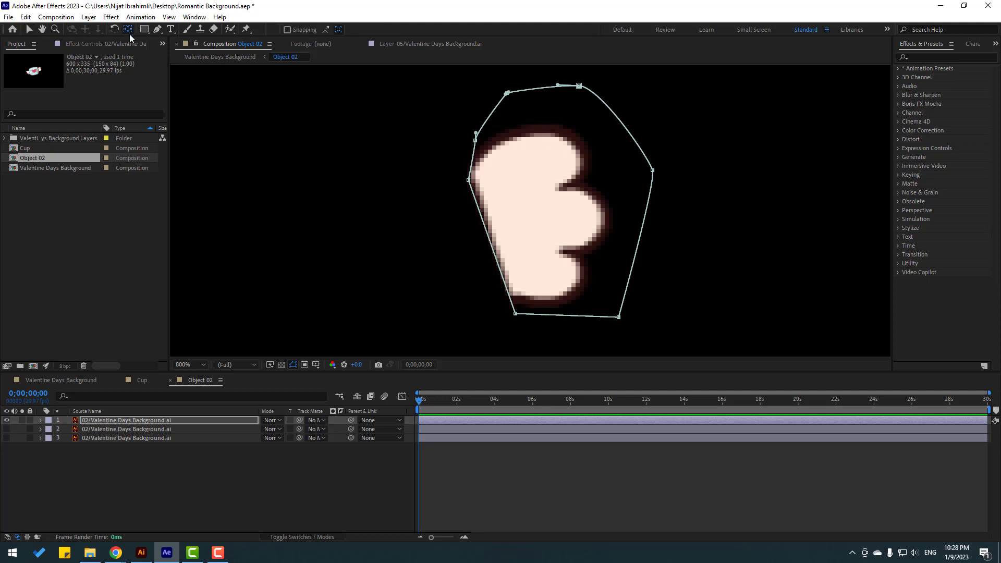
{"action": "scroll", "coordinate": [546, 233], "scroll_direction": "down", "scroll_amount": 3}
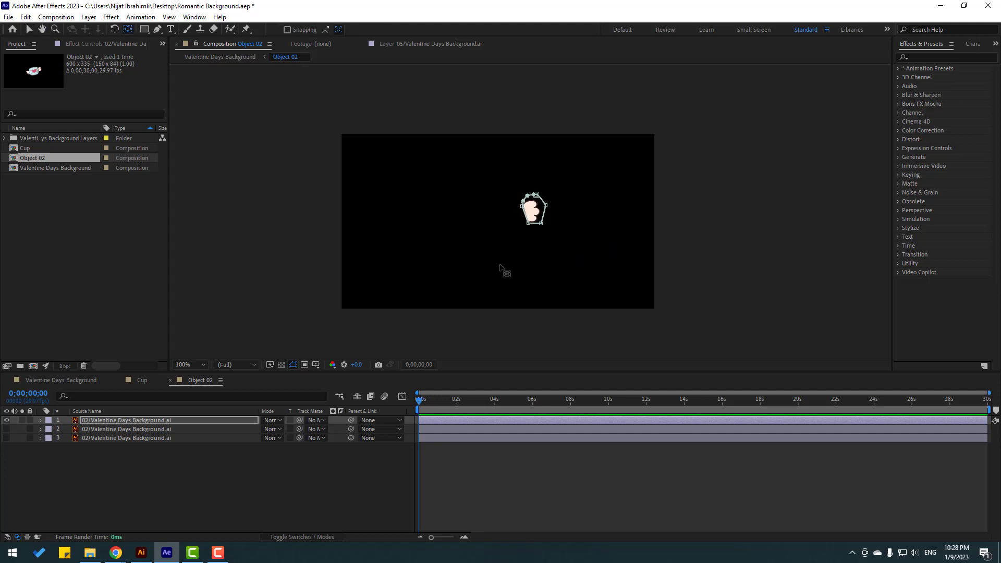
{"action": "left_click", "coordinate": [126, 438]}
{"action": "left_click", "coordinate": [132, 421]}
{"action": "left_click", "coordinate": [461, 230]}
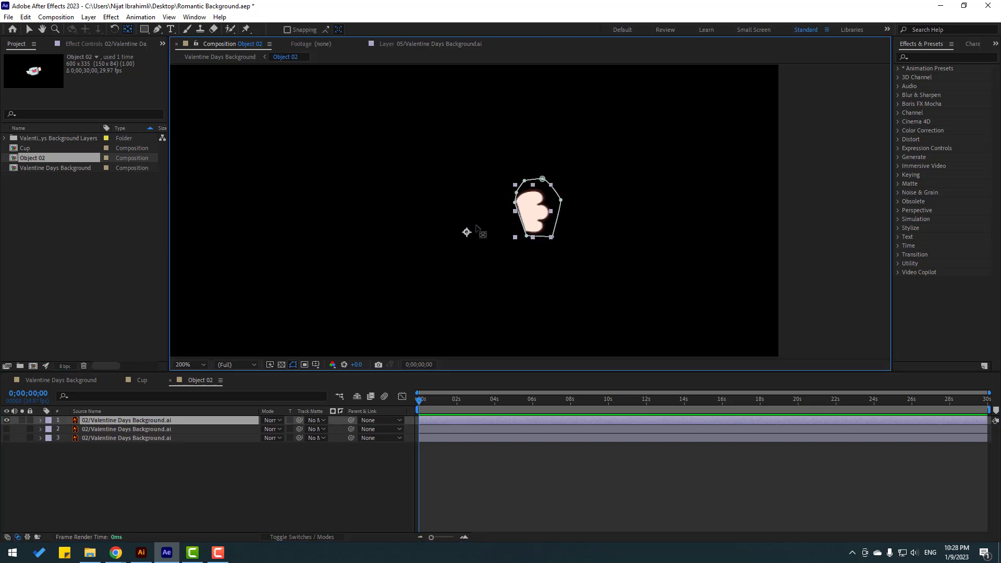
{"action": "left_click", "coordinate": [30, 30]}
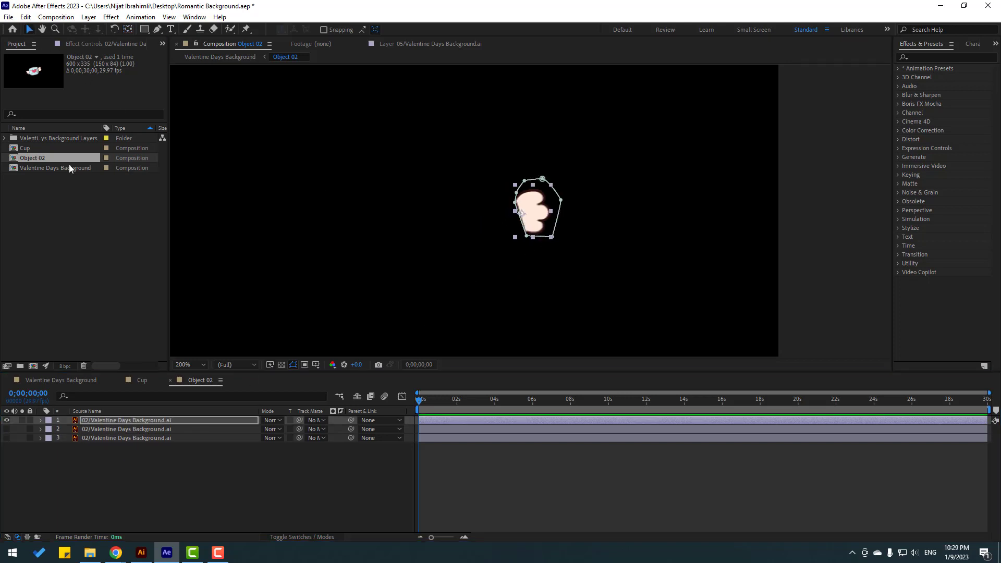
Make all three layers visible and move both wing layers below the envelope body in the stacking order.
{"action": "left_click", "coordinate": [7, 430]}
{"action": "left_click", "coordinate": [6, 438]}
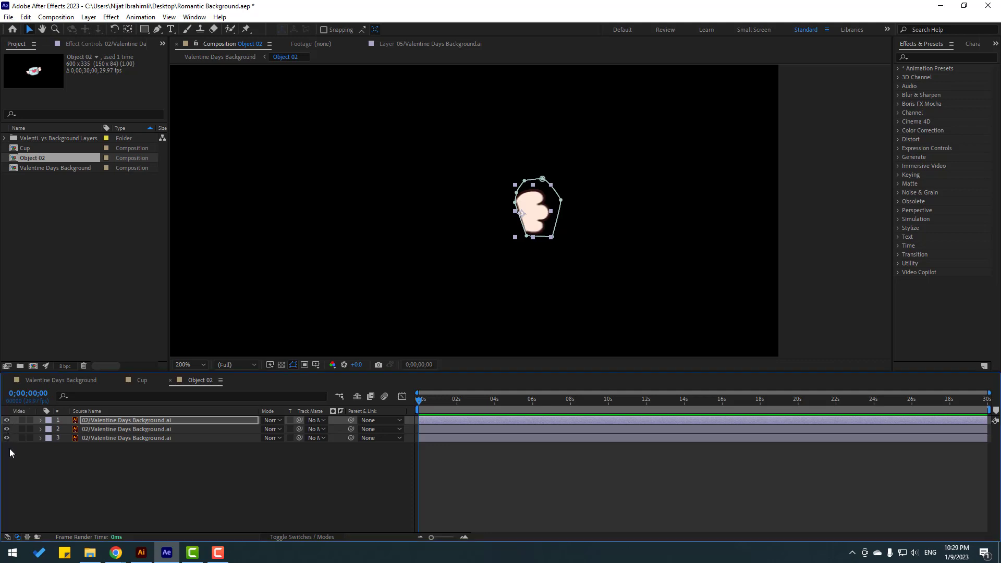
{"action": "scroll", "coordinate": [582, 267], "scroll_direction": "up", "scroll_amount": 2}
{"action": "left_click", "coordinate": [123, 429]}
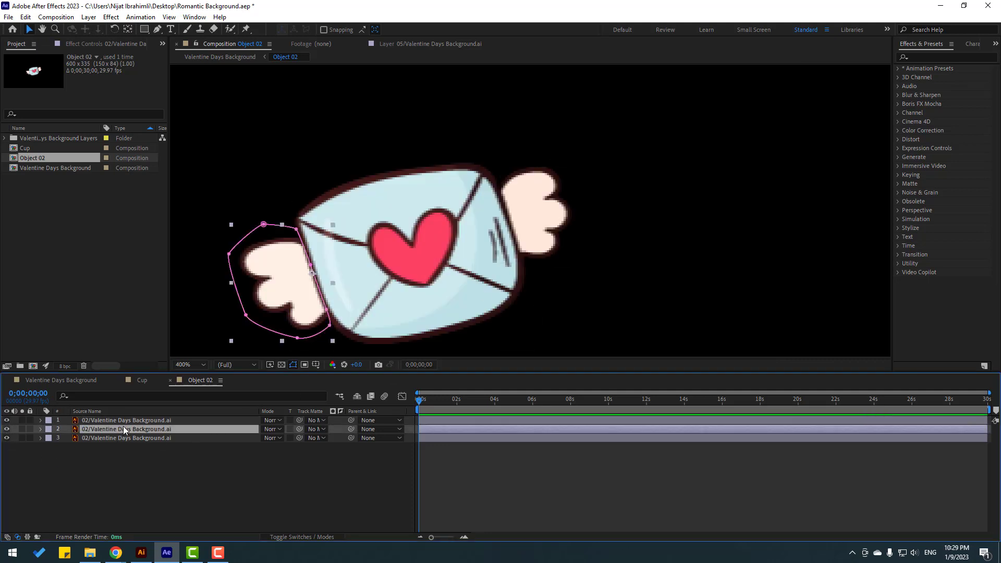
{"action": "left_click", "coordinate": [135, 421], "text": "shift"}
{"action": "left_click_drag", "start_coordinate": [146, 430], "coordinate": [149, 449]}
{"action": "left_click", "coordinate": [151, 488]}
Add a starting Rotation keyframe to both wing layers at 0;00;00;00.
{"action": "left_click", "coordinate": [120, 438]}
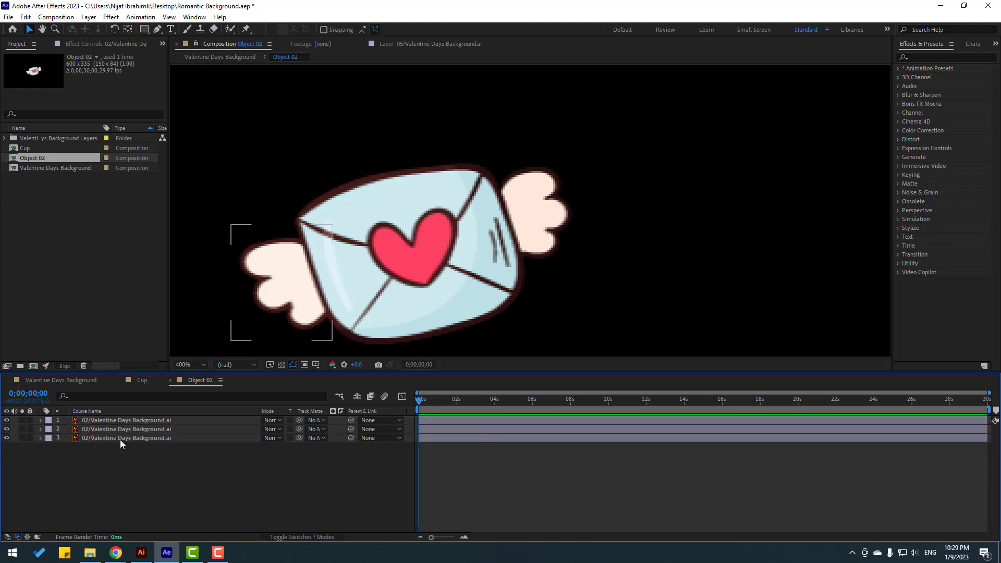
{"action": "left_click", "coordinate": [126, 429], "text": "shift"}
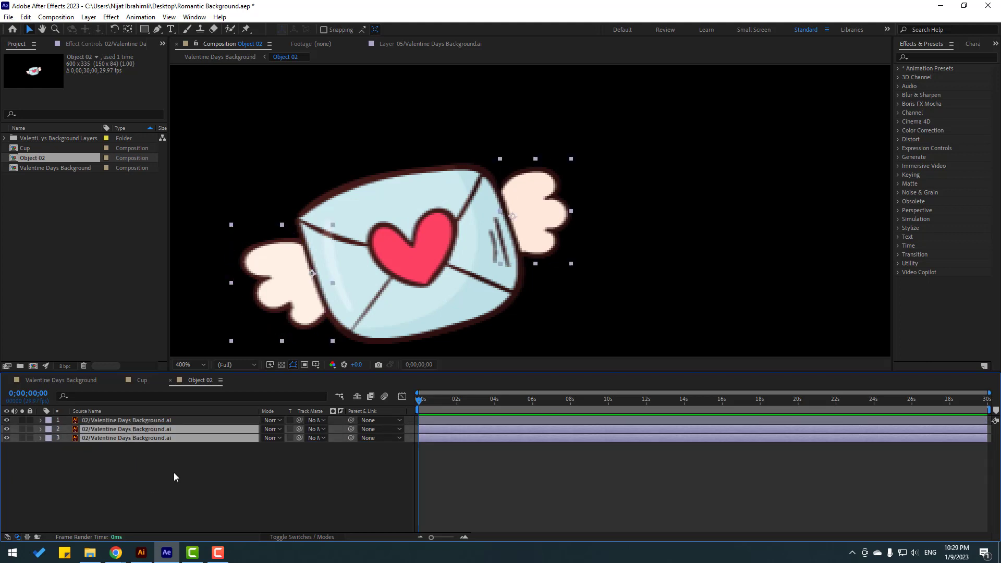
{"action": "key", "text": "r"}
{"action": "left_click", "coordinate": [67, 438]}
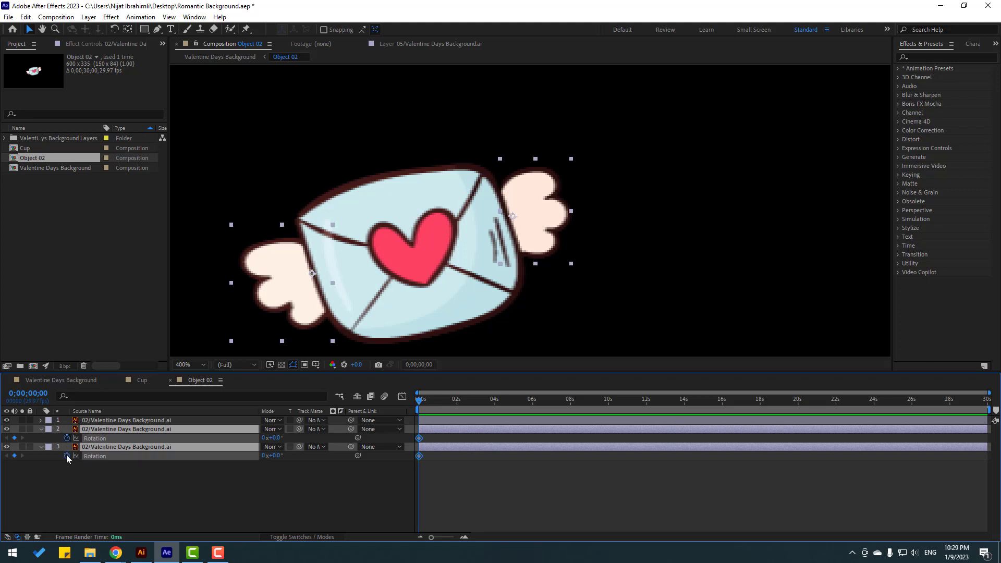
Set the right wing's Rotation to 14° and the left wing's to -19° at the start, then rotate both oppositely ten frames in.
{"action": "left_click", "coordinate": [125, 476]}
{"action": "left_click_drag", "start_coordinate": [275, 439], "coordinate": [268, 457]}
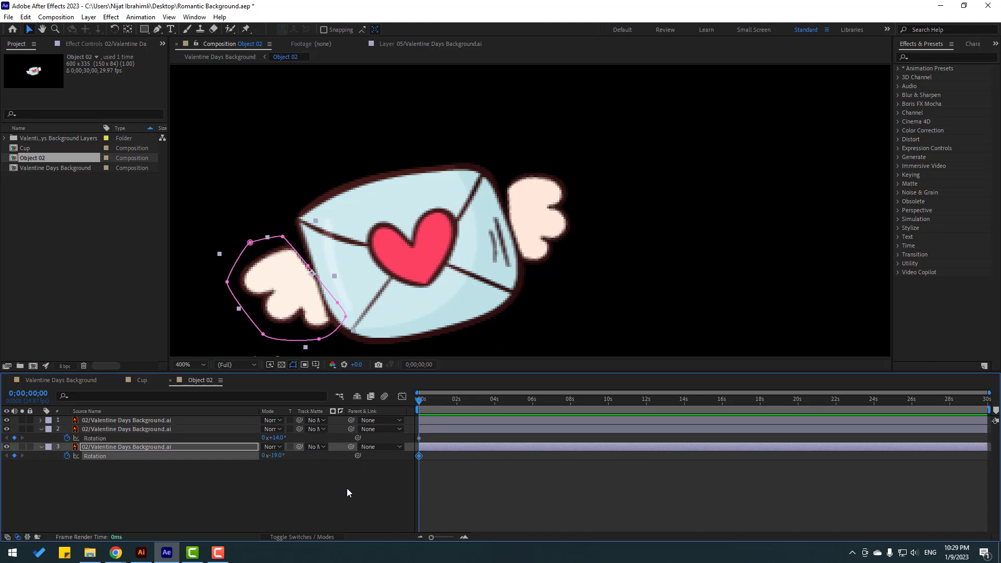
{"action": "key", "text": "shift+Page_Down"}
{"action": "left_click", "coordinate": [285, 486]}
{"action": "left_click_drag", "start_coordinate": [278, 461], "coordinate": [263, 439]}
Copy the starting Rotation keyframes of both wing layers to 0;00;00;20.
{"action": "key", "text": "shift+Page_Down"}
{"action": "key", "text": "="}
{"action": "key", "text": "="}
{"action": "left_click_drag", "start_coordinate": [430, 439], "coordinate": [409, 471]}
{"action": "key", "text": "ctrl+c"}
{"action": "key", "text": "ctrl+v"}
{"action": "key", "text": "ctrl+c"}
{"action": "key", "text": "ctrl+v"}
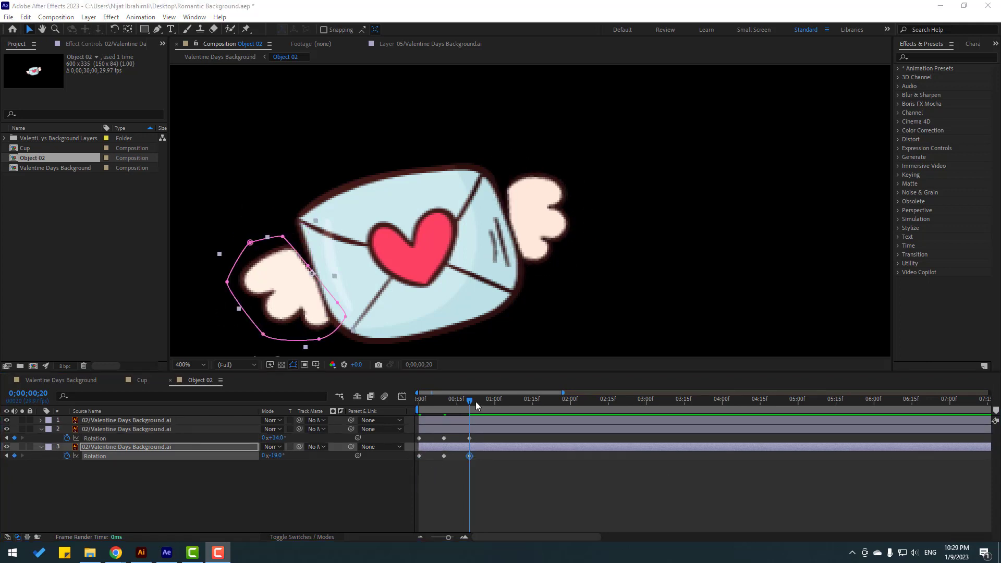
Move the left and right wings slightly inward so their edges tuck behind the envelope body.
{"action": "left_click_drag", "start_coordinate": [471, 400], "coordinate": [411, 403]}
{"action": "left_click", "coordinate": [258, 468]}
{"action": "left_click", "coordinate": [99, 448]}
{"action": "left_click_drag", "start_coordinate": [290, 304], "coordinate": [302, 300]}
{"action": "left_click", "coordinate": [376, 384]}
{"action": "left_click", "coordinate": [431, 432]}
{"action": "left_click_drag", "start_coordinate": [533, 208], "coordinate": [525, 211]}
Apply Easy Ease to all Rotation keyframes of both wing layers.
{"action": "left_click_drag", "start_coordinate": [424, 401], "coordinate": [406, 465]}
{"action": "right_click", "coordinate": [423, 458]}
{"action": "mouse_move", "coordinate": [470, 447]}
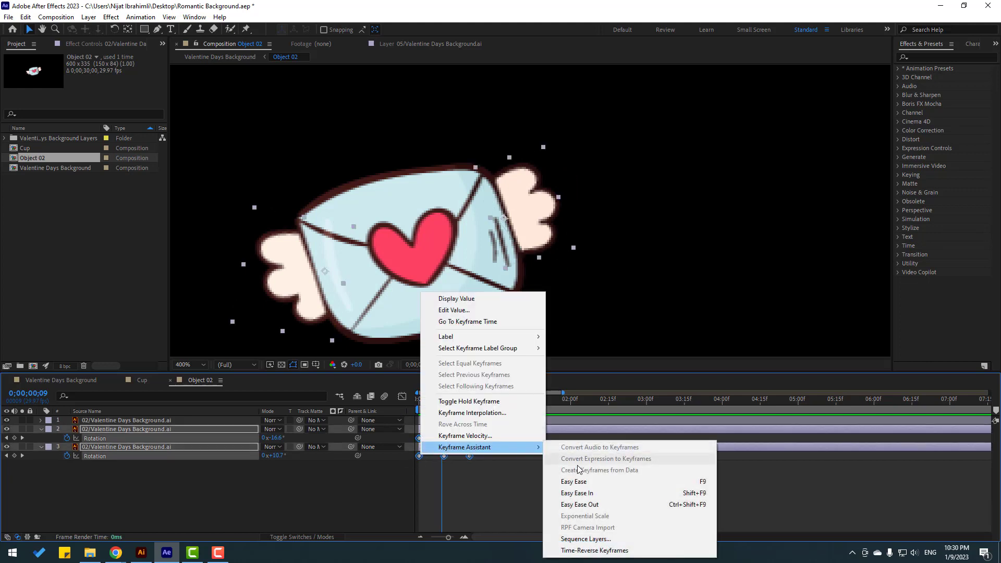
{"action": "left_click", "coordinate": [574, 482]}
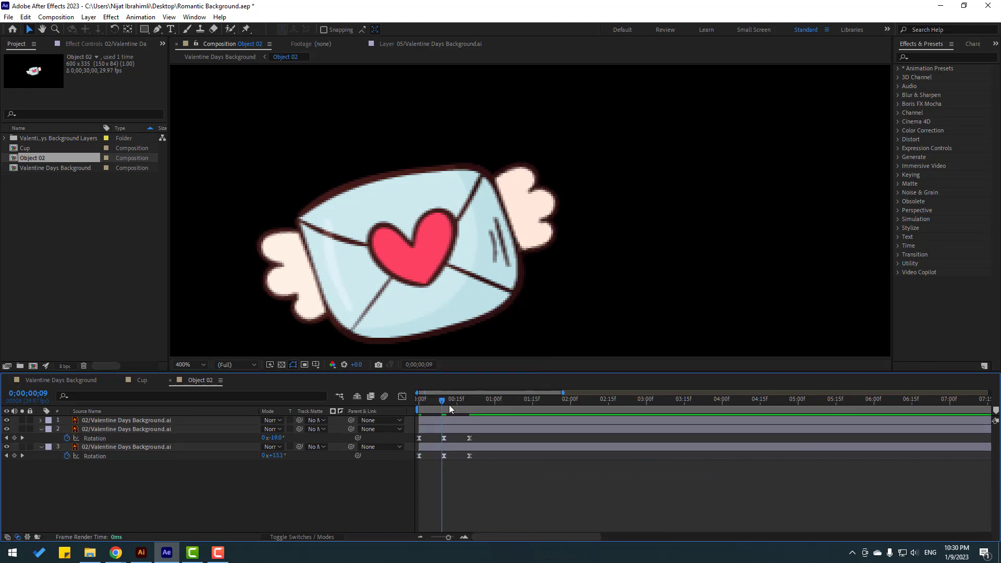
Add the expression loopOutDuration(type = "cycle", duration = 0) to the right wing's Rotation.
{"action": "left_click_drag", "start_coordinate": [449, 406], "coordinate": [408, 421]}
{"action": "key", "text": "minus"}
{"action": "key", "text": "minus"}
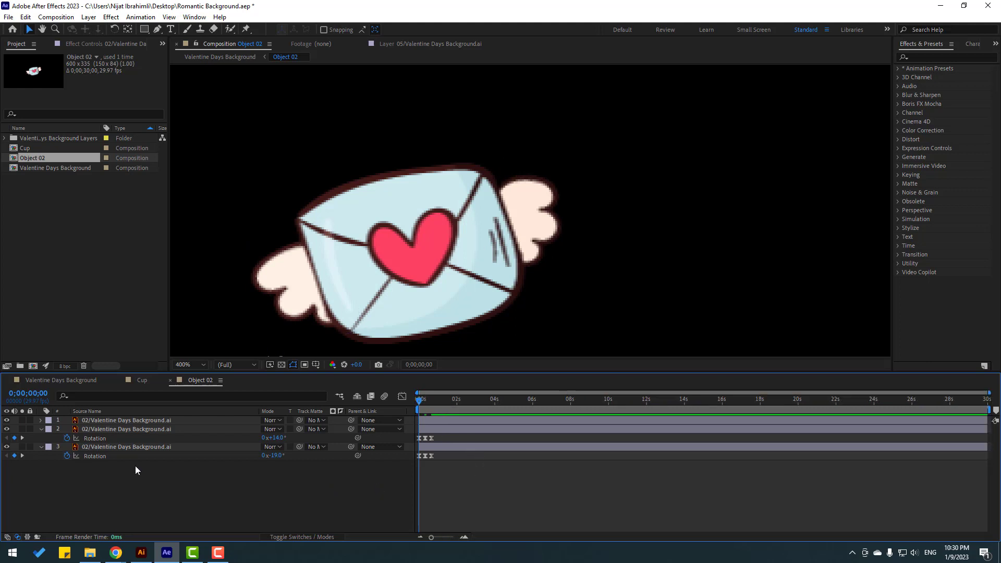
{"action": "left_click", "coordinate": [67, 440], "text": "alt"}
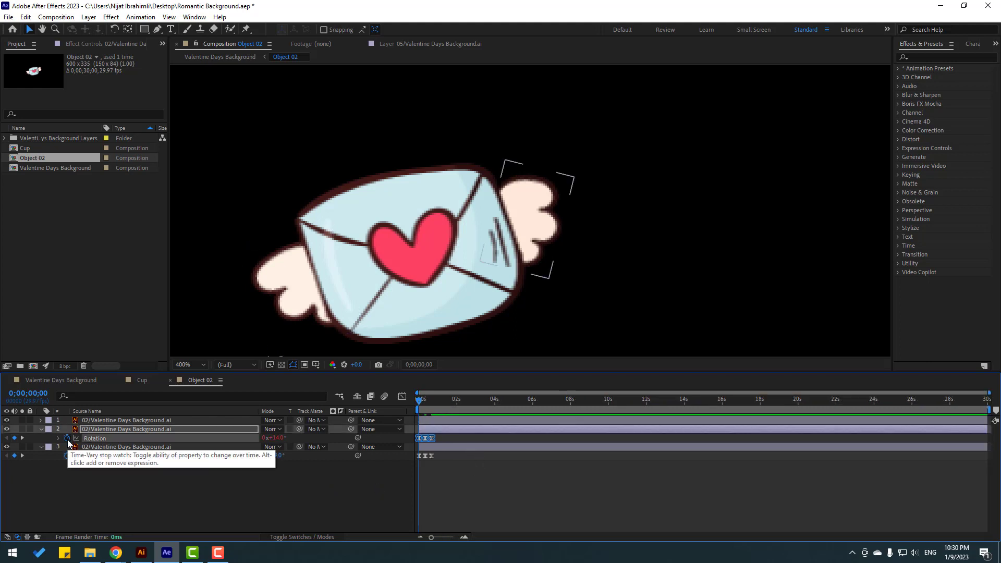
{"action": "left_click", "coordinate": [67, 439], "text": "alt"}
{"action": "left_click", "coordinate": [300, 447]}
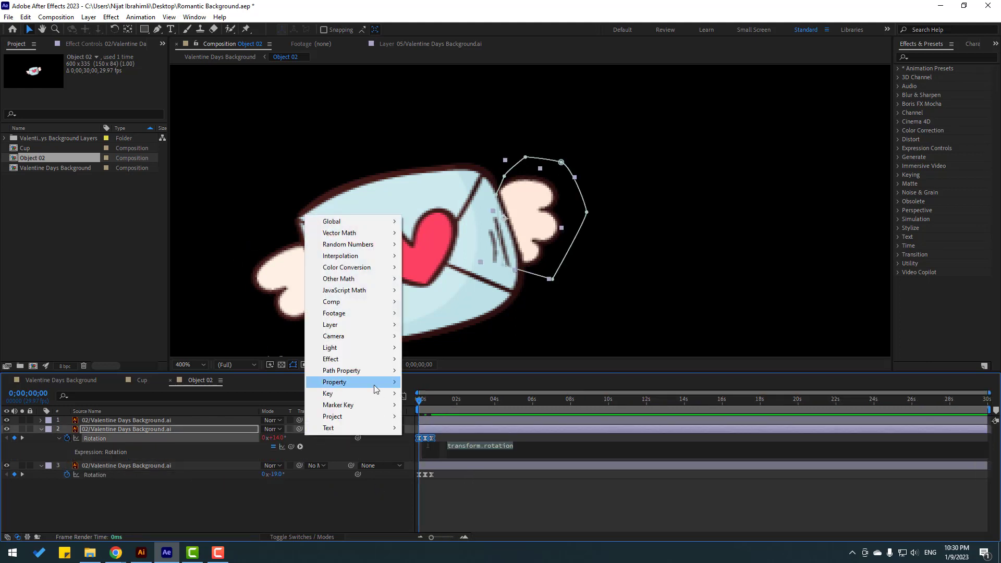
{"action": "mouse_move", "coordinate": [375, 387]}
{"action": "left_click", "coordinate": [475, 281]}
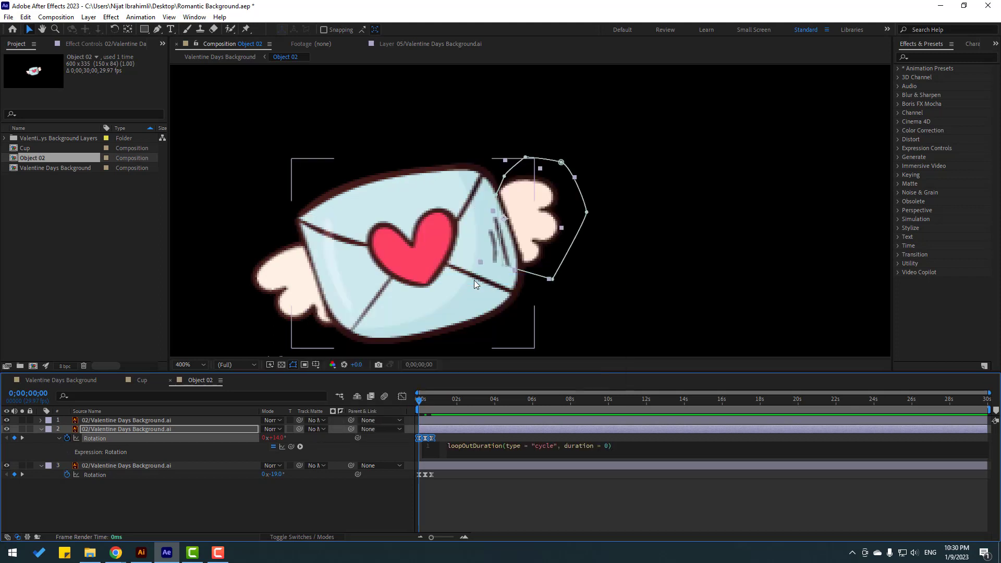
{"action": "left_click", "coordinate": [542, 503]}
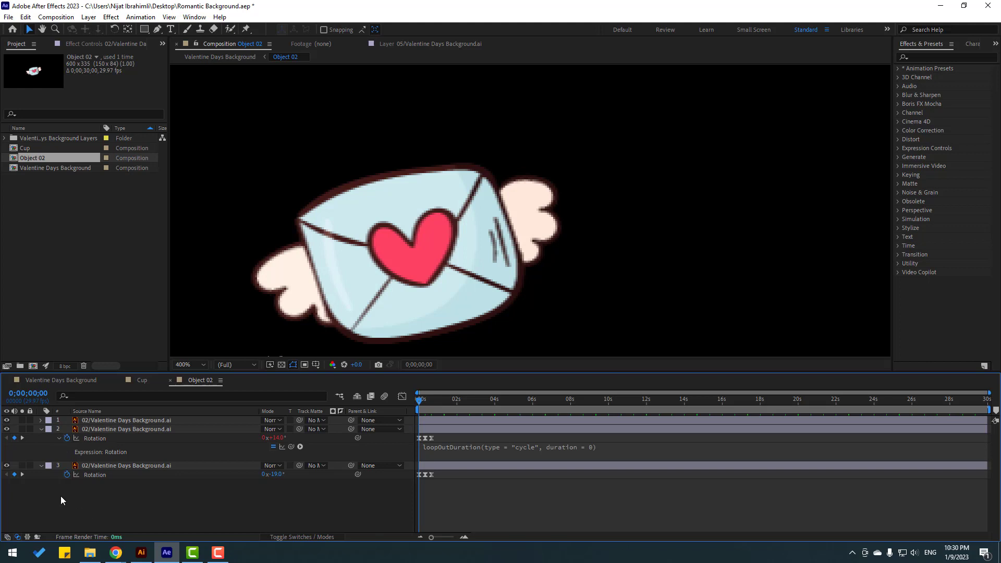
Add the same loopOutDuration(type = "cycle", duration = 0) expression to the left wing's Rotation.
{"action": "left_click", "coordinate": [65, 476], "text": "alt"}
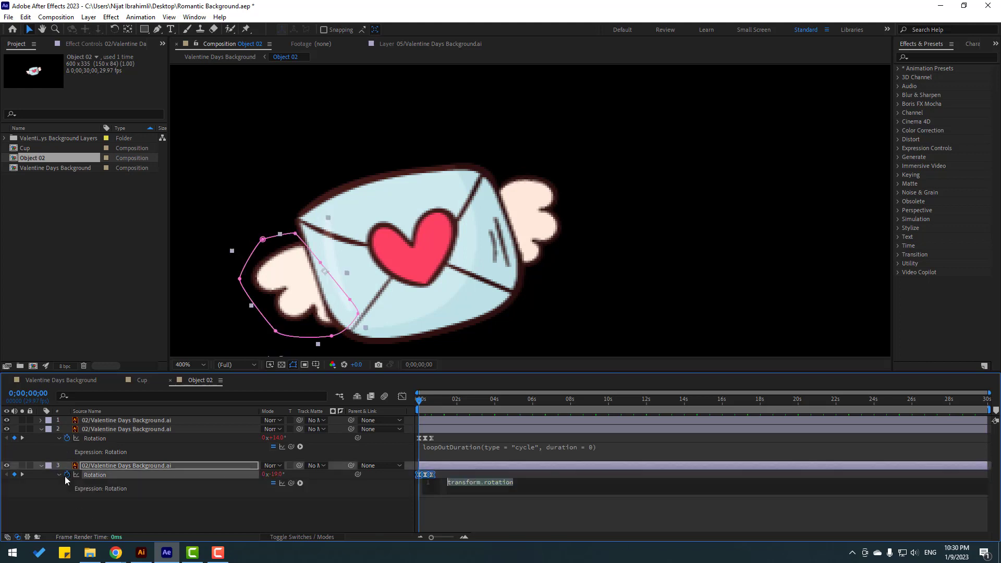
{"action": "left_click", "coordinate": [301, 483]}
{"action": "mouse_move", "coordinate": [344, 419]}
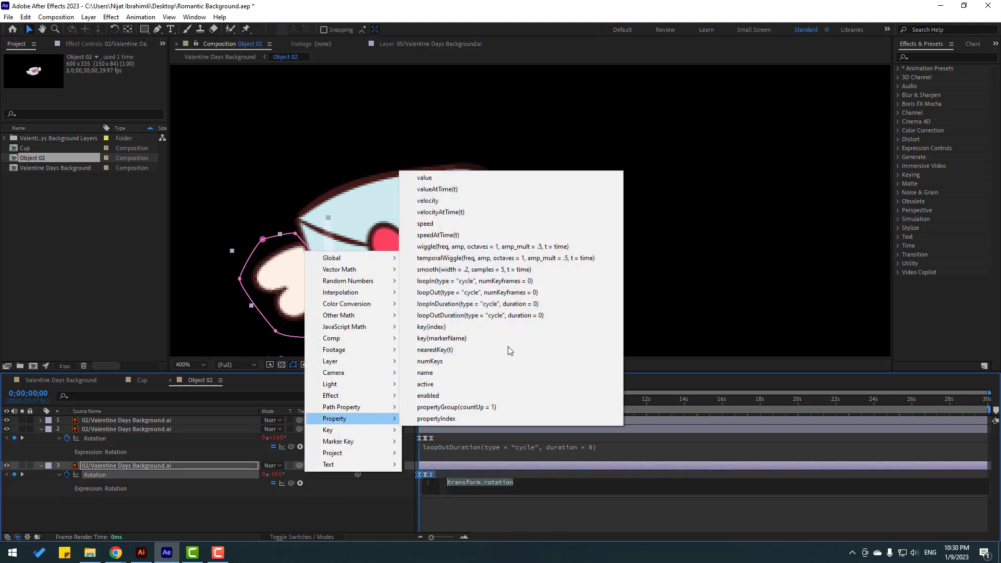
{"action": "left_click", "coordinate": [503, 315]}
{"action": "left_click", "coordinate": [589, 528]}
Preview the flapping and compress both wings' Rotation keyframes proportionally so the cycle ends at about frame 14.
{"action": "scroll", "coordinate": [532, 214], "scroll_direction": "down", "scroll_amount": 2}
{"action": "key", "text": "space"}
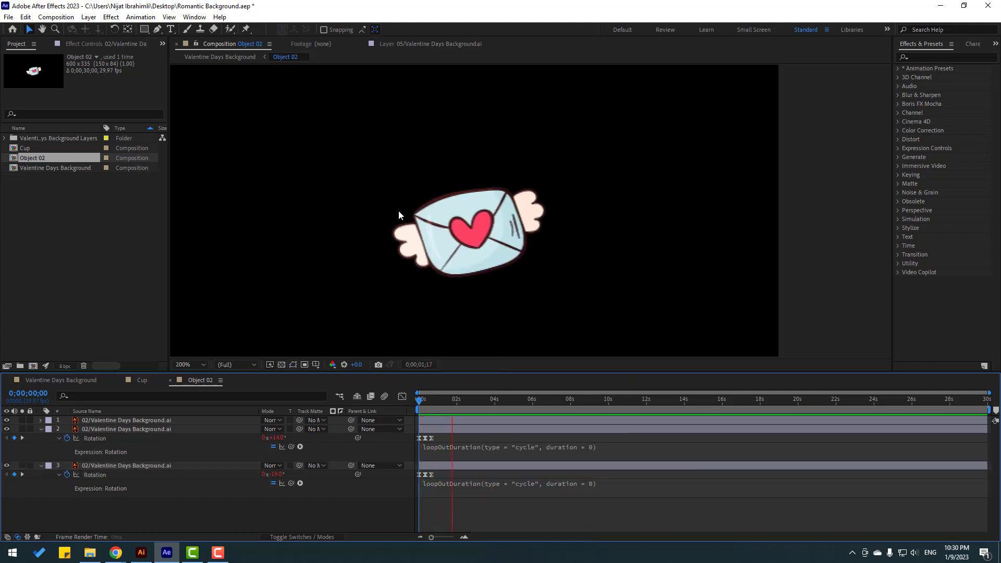
{"action": "left_click", "coordinate": [420, 400]}
{"action": "key", "text": "="}
{"action": "key", "text": "="}
{"action": "key", "text": "="}
{"action": "left_click_drag", "start_coordinate": [532, 437], "coordinate": [408, 477]}
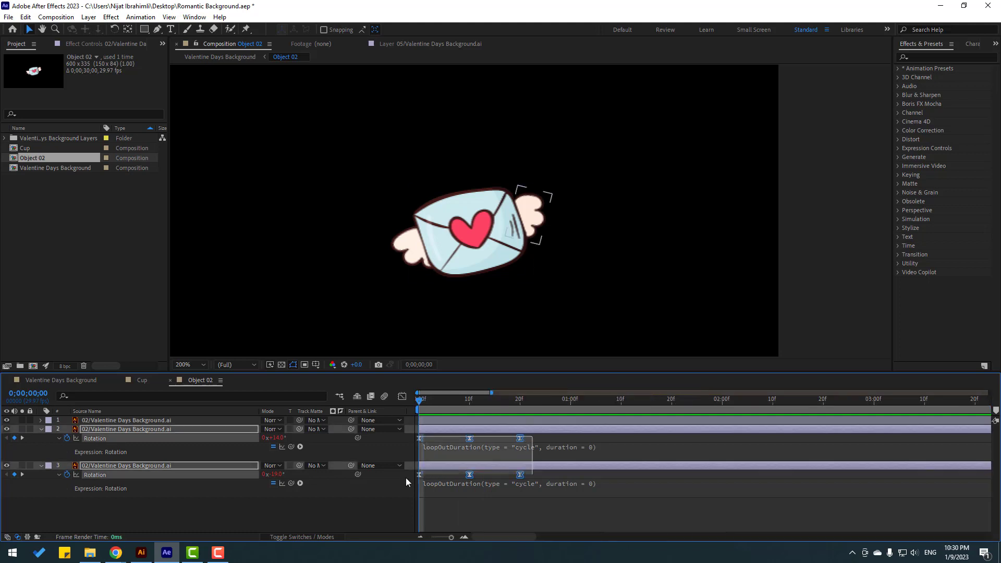
{"action": "mouse_move", "coordinate": [521, 441]}
{"action": "left_mouse_down"}
{"action": "mouse_move", "coordinate": [485, 440]}
{"action": "mouse_move", "coordinate": [510, 453]}
{"action": "left_mouse_up"}
{"action": "key", "text": "space"}
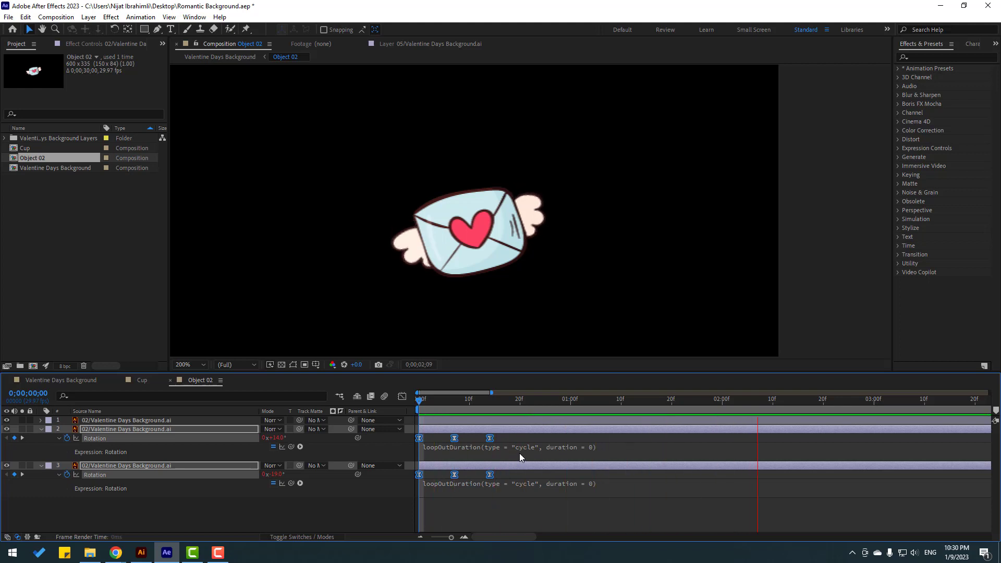
Compress both wings' Rotation keyframes further so the flap cycle ends at frame 11, and preview it.
{"action": "left_click", "coordinate": [484, 403]}
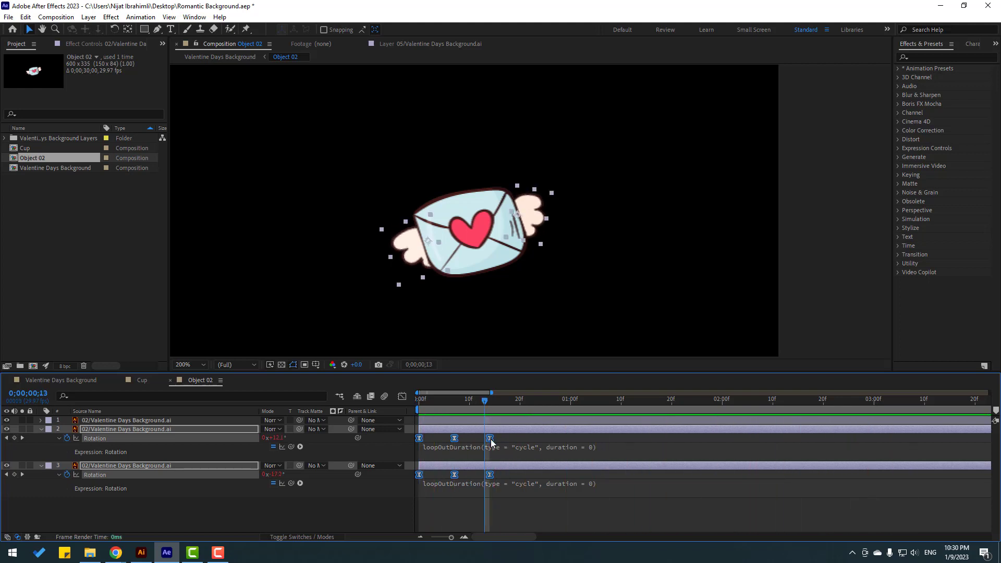
{"action": "left_click_drag", "start_coordinate": [491, 438], "coordinate": [475, 438]}
{"action": "key", "text": "space"}
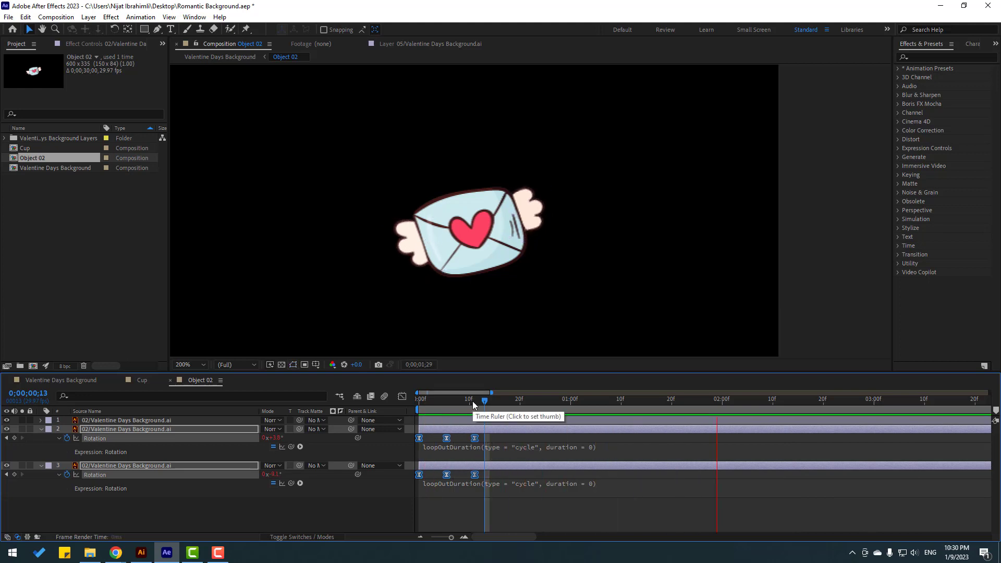
{"action": "left_click", "coordinate": [473, 401]}
Enable Motion Blur on all three envelope layers and preview the flapping wings.
{"action": "left_click", "coordinate": [303, 536]}
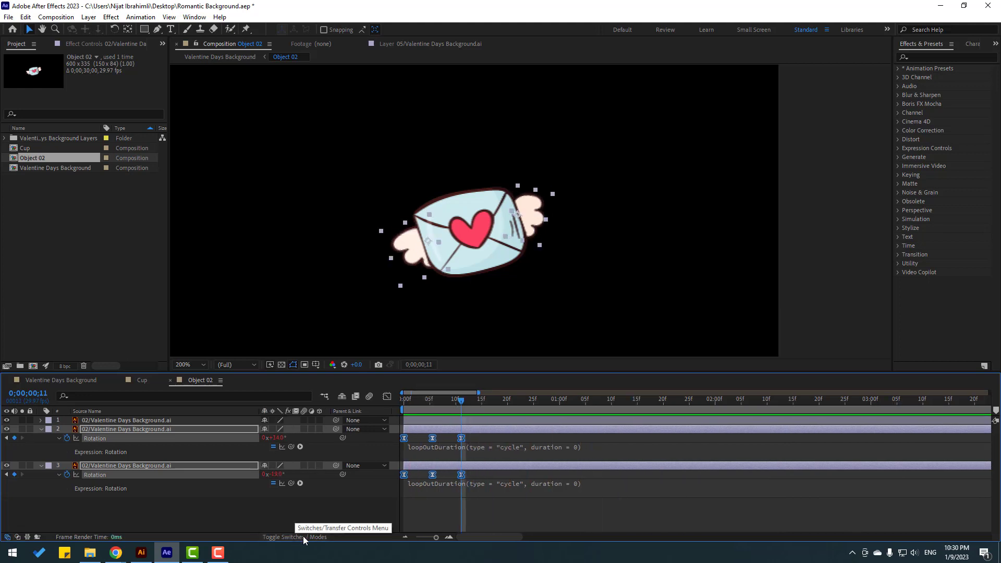
{"action": "left_click_drag", "start_coordinate": [92, 505], "coordinate": [134, 417]}
{"action": "left_click", "coordinate": [304, 421]}
{"action": "key", "text": "space"}
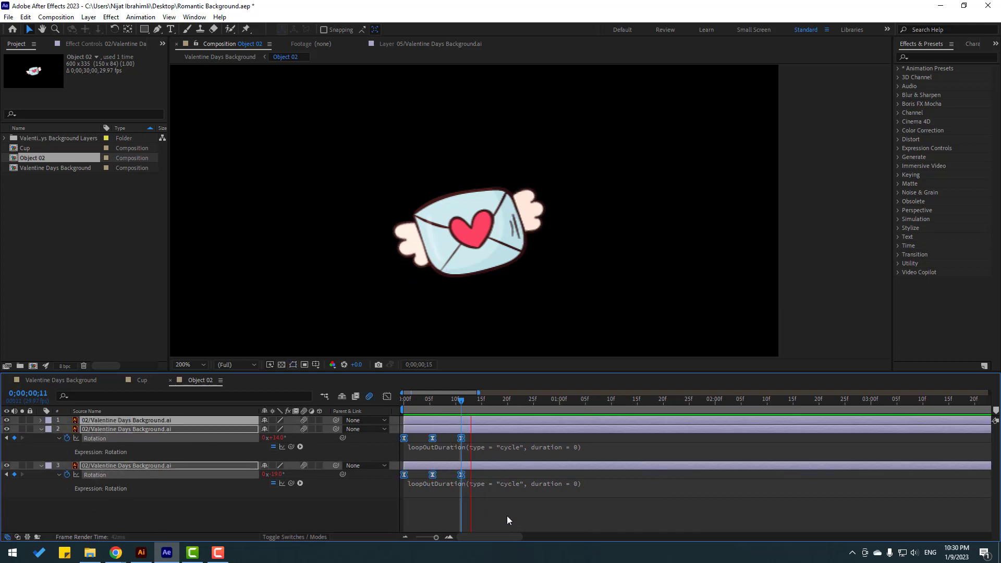
{"action": "left_click", "coordinate": [455, 403]}
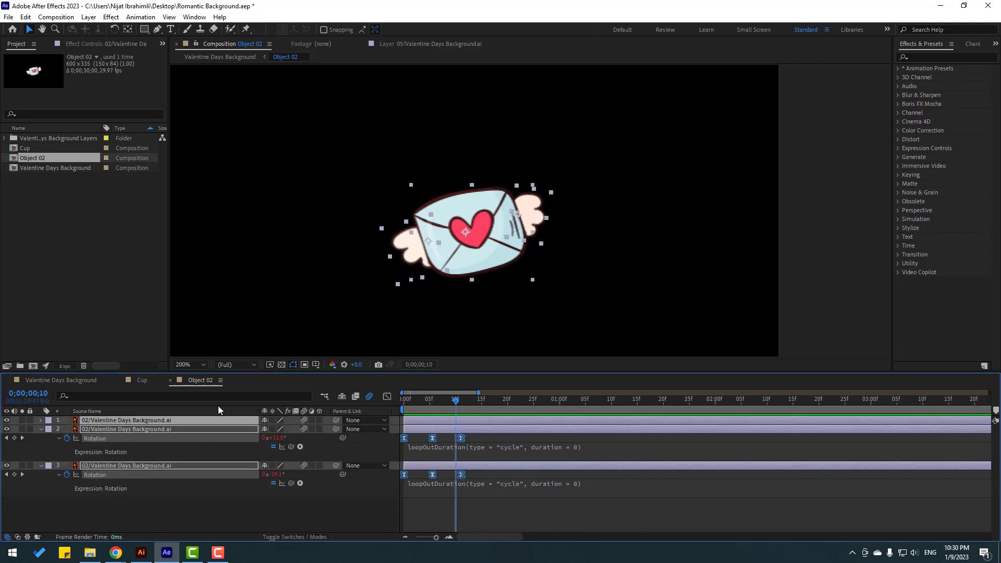
Close the Object 02 and Cup timelines and check the flapping envelope in the Valentine Days Background composition.
{"action": "left_click", "coordinate": [170, 382]}
{"action": "left_click", "coordinate": [119, 381]}
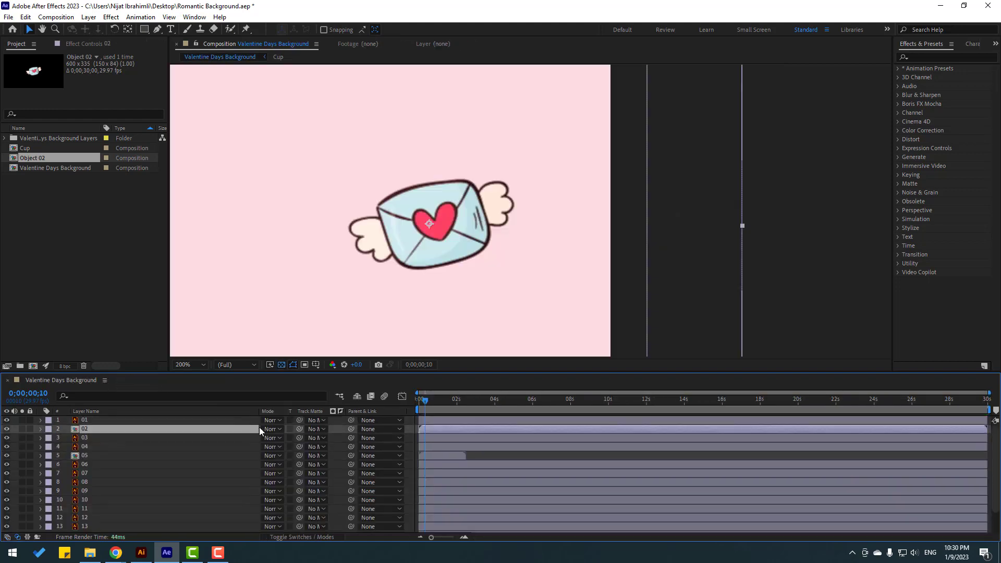
{"action": "scroll", "coordinate": [370, 314], "scroll_direction": "down", "scroll_amount": 2}
{"action": "left_click_drag", "start_coordinate": [424, 405], "coordinate": [486, 411]}
{"action": "key", "text": "Home"}
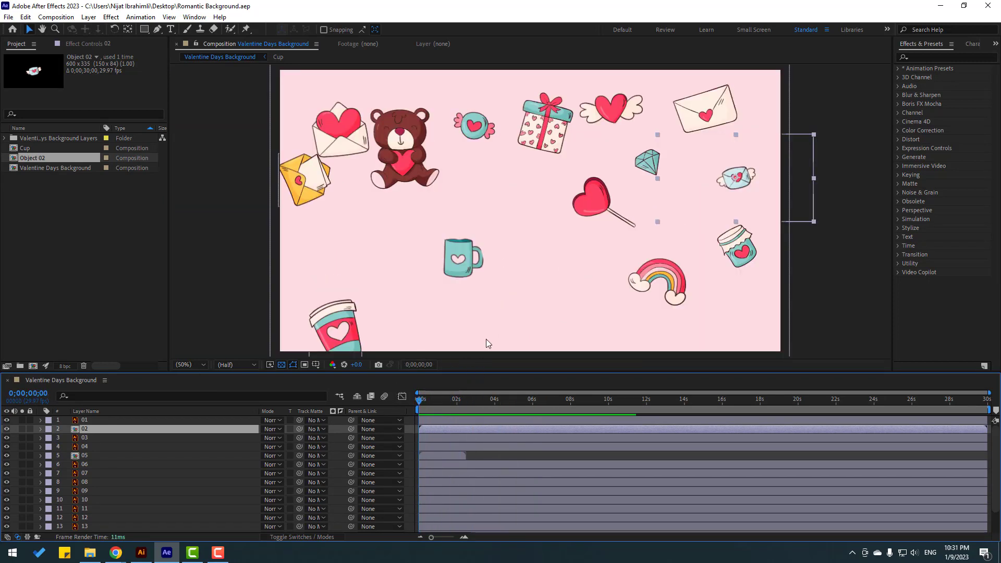
Pre-compose the gift box layer 14 as "Gift", leaving all attributes in Valentine Days Background.
{"action": "key", "text": "h"}
{"action": "left_click_drag", "start_coordinate": [425, 311], "coordinate": [392, 301]}
{"action": "key", "text": "v"}
{"action": "left_click", "coordinate": [502, 119]}
{"action": "scroll", "coordinate": [222, 484], "scroll_direction": "down", "scroll_amount": 1}
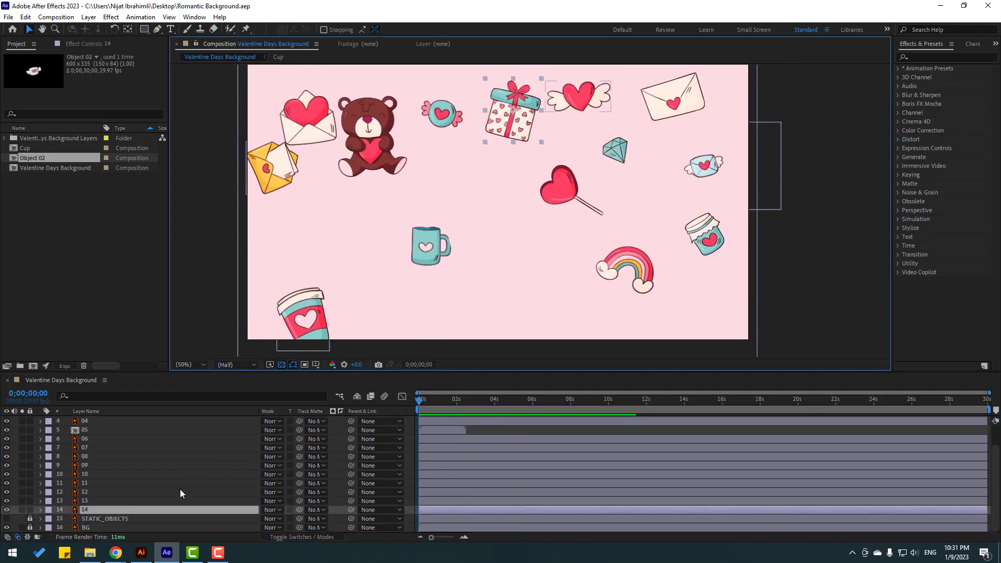
{"action": "right_click", "coordinate": [83, 510]}
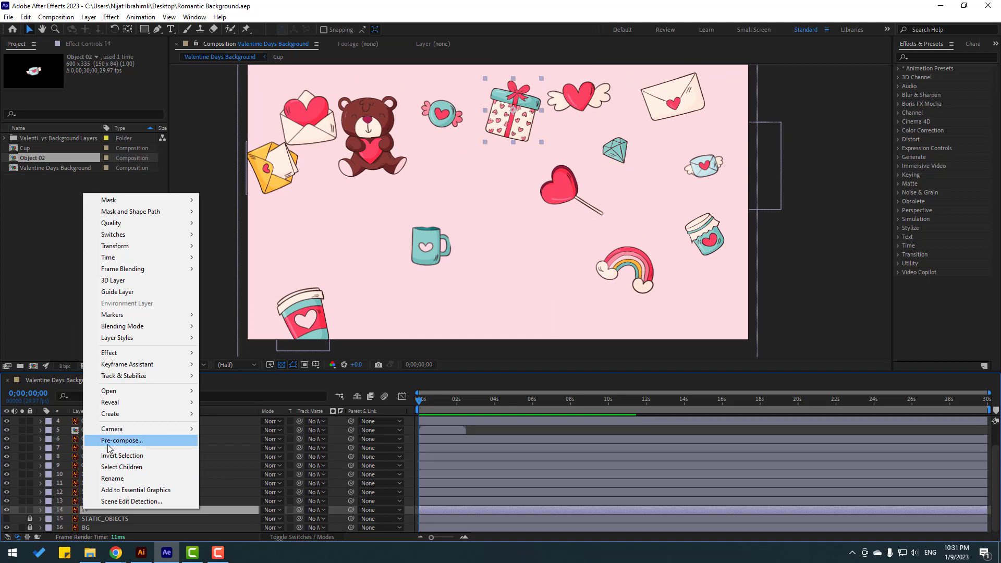
{"action": "left_click", "coordinate": [108, 446]}
{"action": "type", "text": "Gift"}
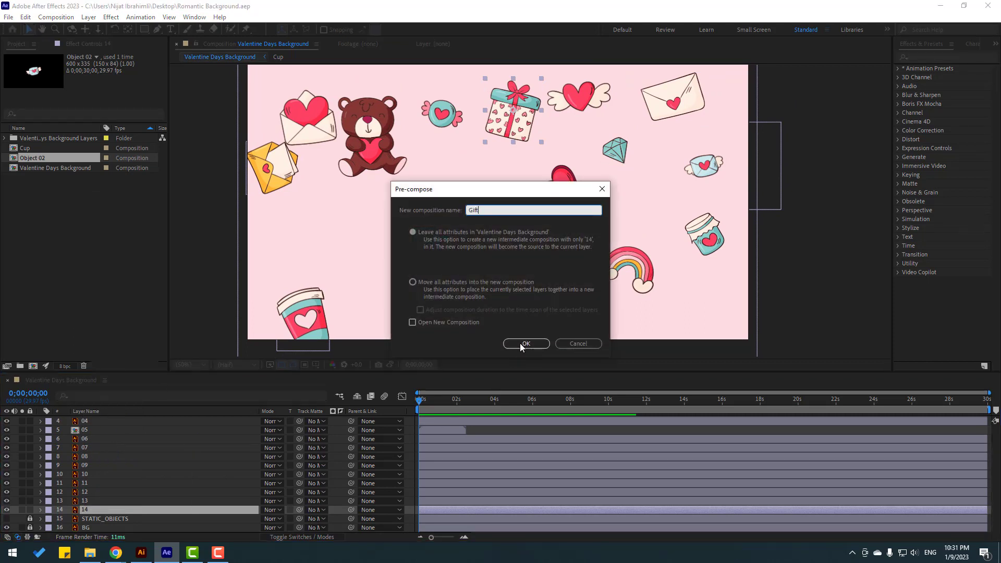
{"action": "left_click", "coordinate": [523, 344]}
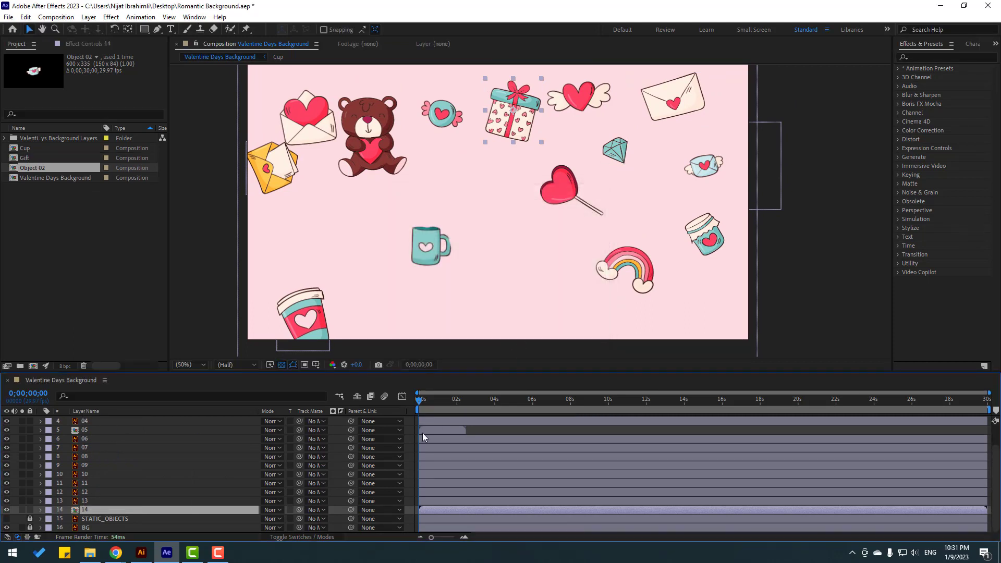
Open the Gift composition and set its width to 600 px with the aspect ratio locked.
{"action": "double_click", "coordinate": [94, 511]}
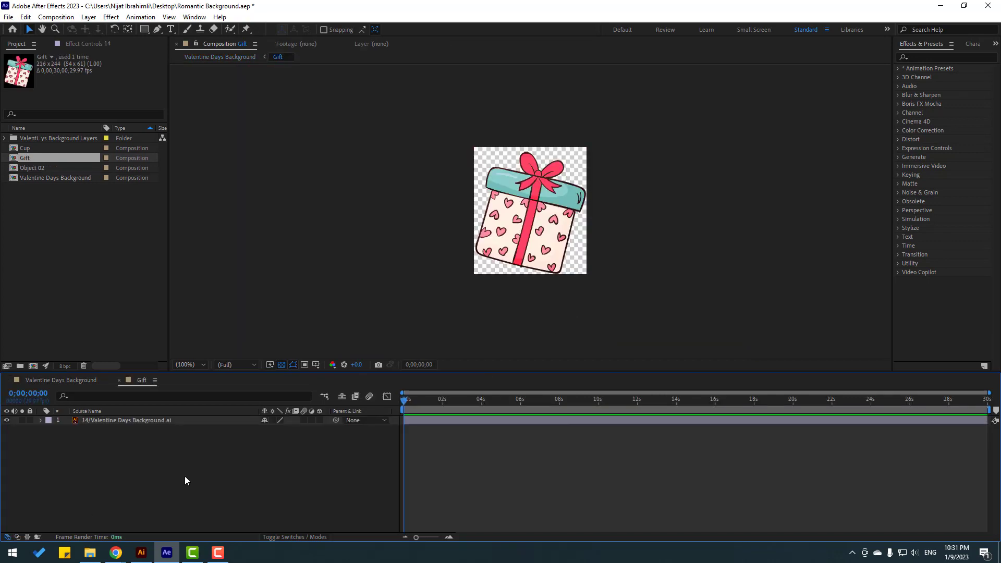
{"action": "right_click", "coordinate": [146, 483]}
{"action": "left_click", "coordinate": [203, 366]}
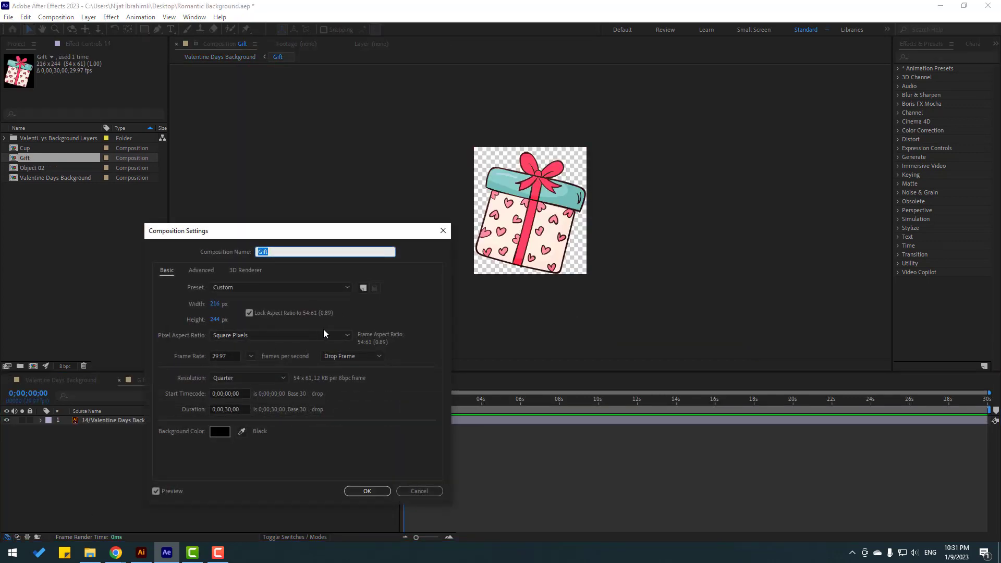
{"action": "left_click", "coordinate": [215, 304]}
{"action": "left_click", "coordinate": [215, 304]}
{"action": "type", "text": "600"}
{"action": "key", "text": "Tab"}
{"action": "left_click", "coordinate": [367, 491]}
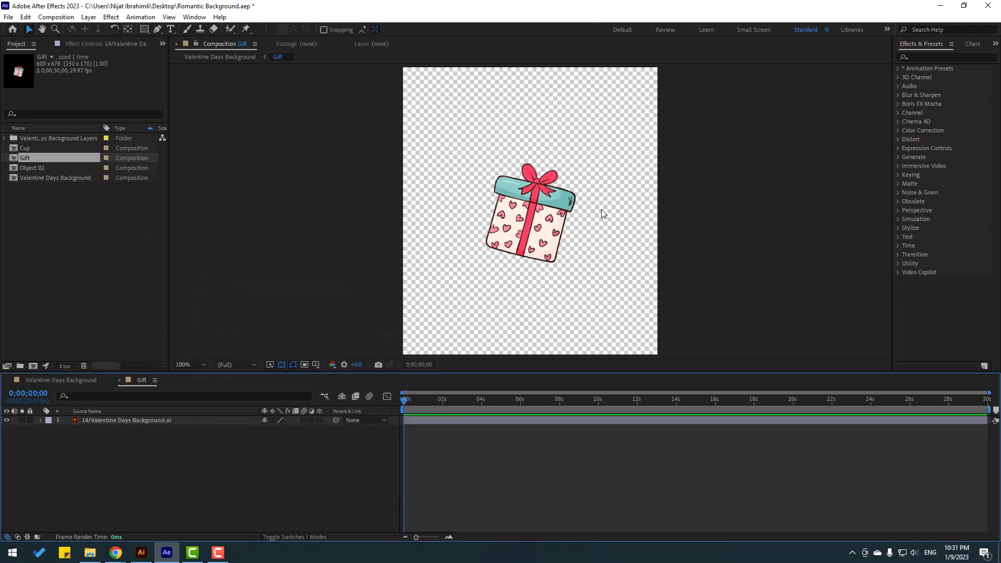
Rotate the gift box layer counterclockwise until the box stands upright.
{"action": "scroll", "coordinate": [613, 202], "scroll_direction": "up", "scroll_amount": 1}
{"action": "left_click", "coordinate": [552, 226]}
{"action": "scroll", "coordinate": [552, 226], "scroll_direction": "up", "scroll_amount": 1}
{"action": "key", "text": "r"}
{"action": "left_click_drag", "start_coordinate": [276, 429], "coordinate": [270, 429]}
{"action": "left_click", "coordinate": [76, 453]}
{"action": "left_click", "coordinate": [41, 420]}
Rename the gift layer as "gift box".
{"action": "left_click", "coordinate": [102, 420]}
{"action": "key", "text": "Return"}
{"action": "type", "text": "gift box"}
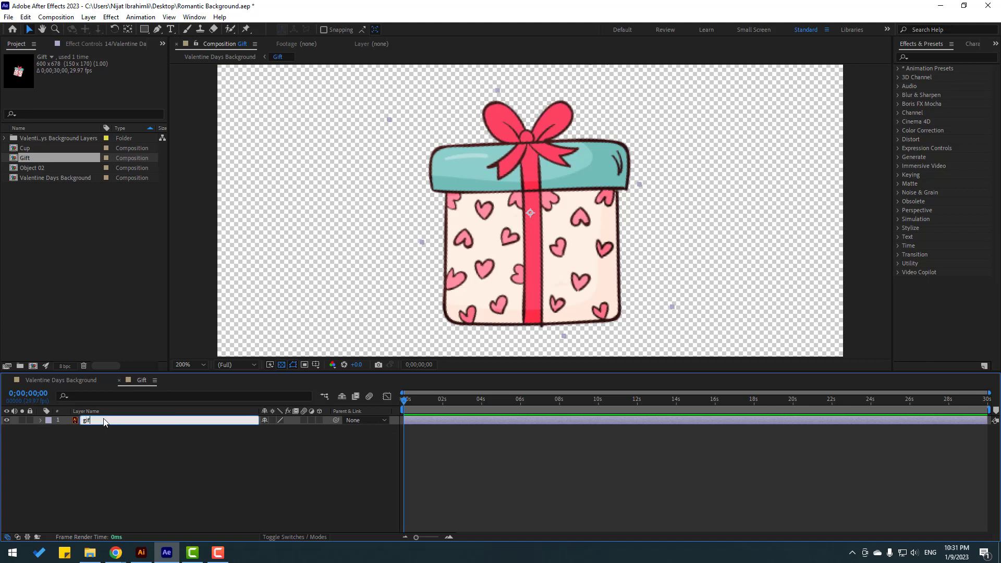
{"action": "key", "text": "Return"}
Duplicate the gift box layer and rename the copy "box up".
{"action": "key", "text": "ctrl+d"}
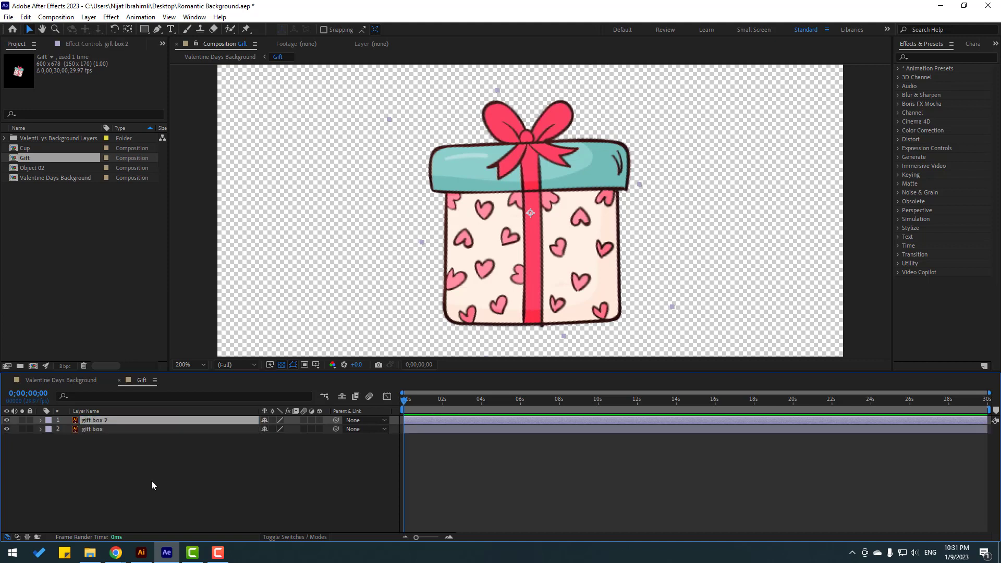
{"action": "key", "text": "Return"}
{"action": "left_click", "coordinate": [118, 420]}
{"action": "key", "text": "BackSpace"}
{"action": "key", "text": "BackSpace"}
{"action": "key", "text": "BackSpace"}
{"action": "key", "text": "BackSpace"}
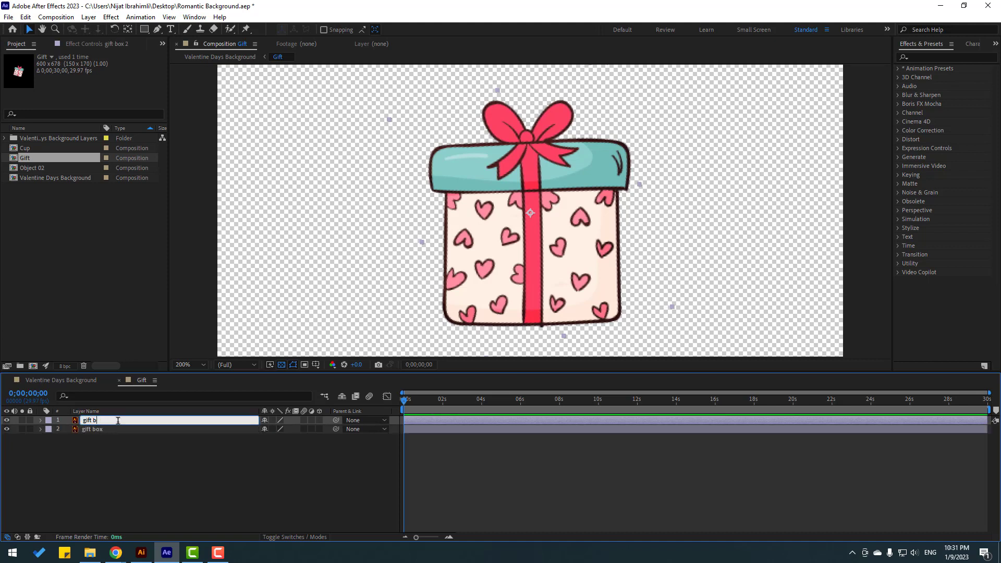
{"action": "type", "text": "up"}
{"action": "key", "text": "Return"}
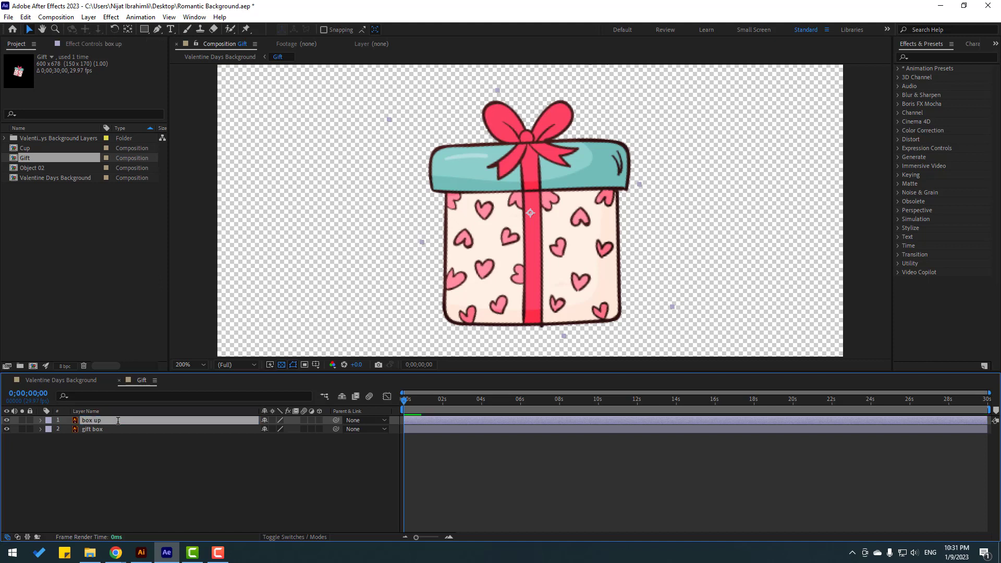
Draw a closed Pen tool mask on the box up layer around only the gift's lid and bow.
{"action": "left_click", "coordinate": [157, 29]}
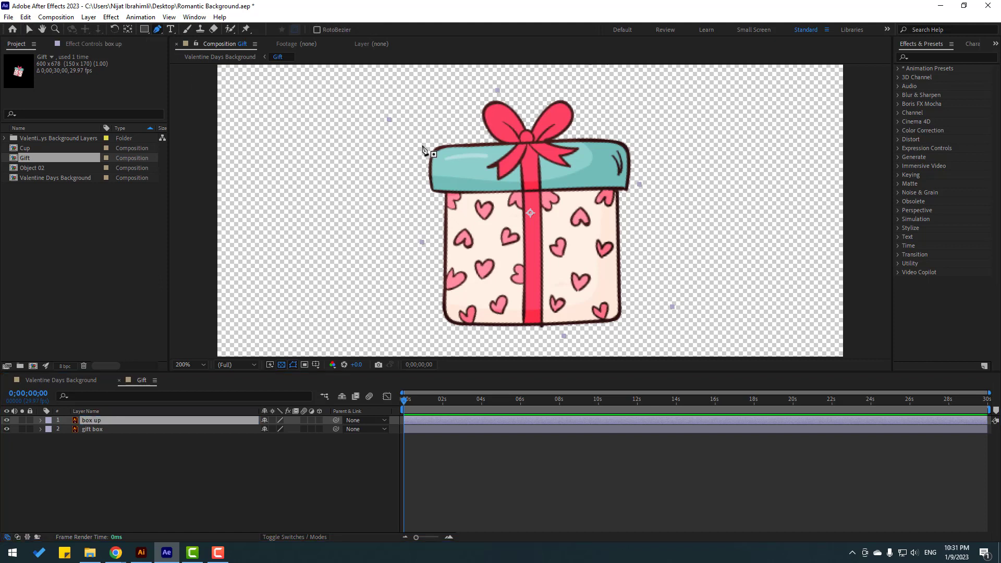
{"action": "left_click", "coordinate": [416, 89]}
{"action": "left_click_drag", "start_coordinate": [424, 193], "coordinate": [429, 193]}
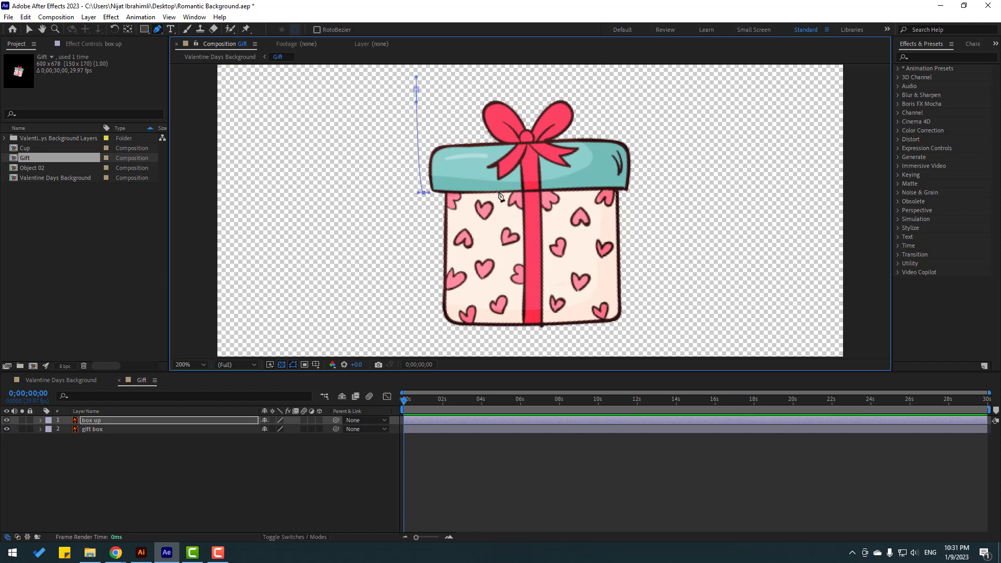
{"action": "left_click", "coordinate": [502, 192]}
{"action": "left_click", "coordinate": [631, 189]}
{"action": "left_click", "coordinate": [621, 84]}
{"action": "left_click", "coordinate": [415, 90]}
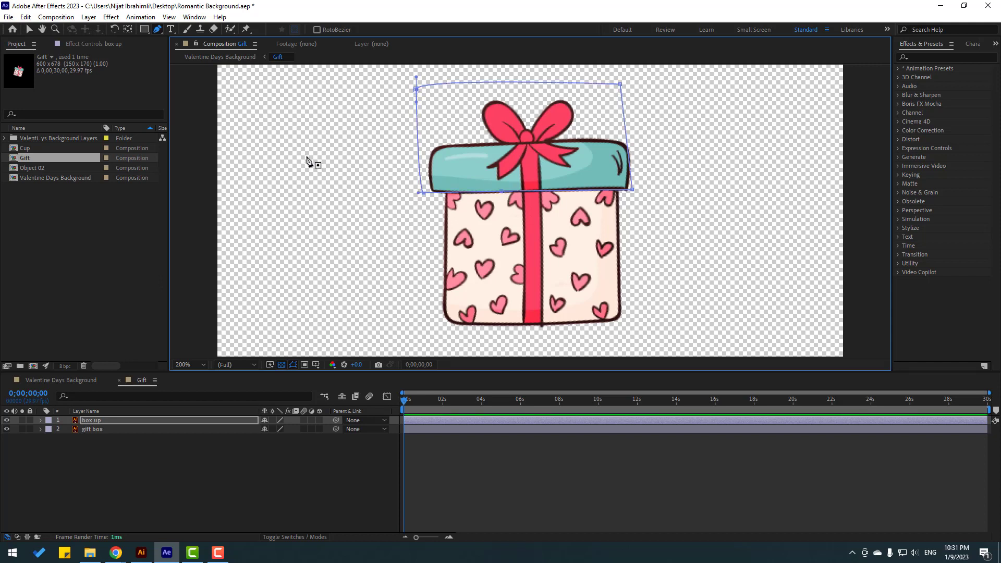
Hide the gift box layer and copy the mask from the box up layer.
{"action": "left_click", "coordinate": [30, 28]}
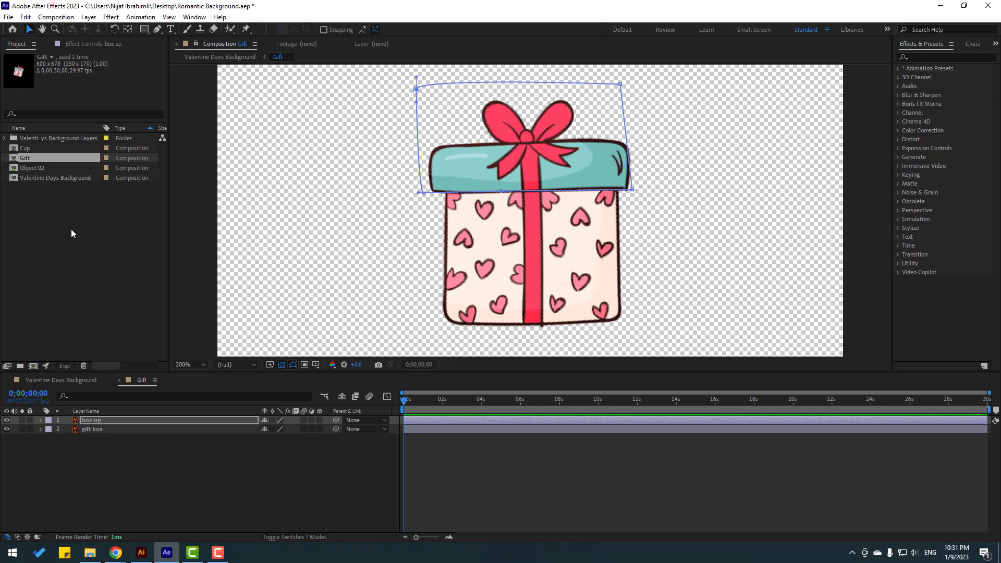
{"action": "left_click", "coordinate": [7, 429]}
{"action": "left_click", "coordinate": [59, 477]}
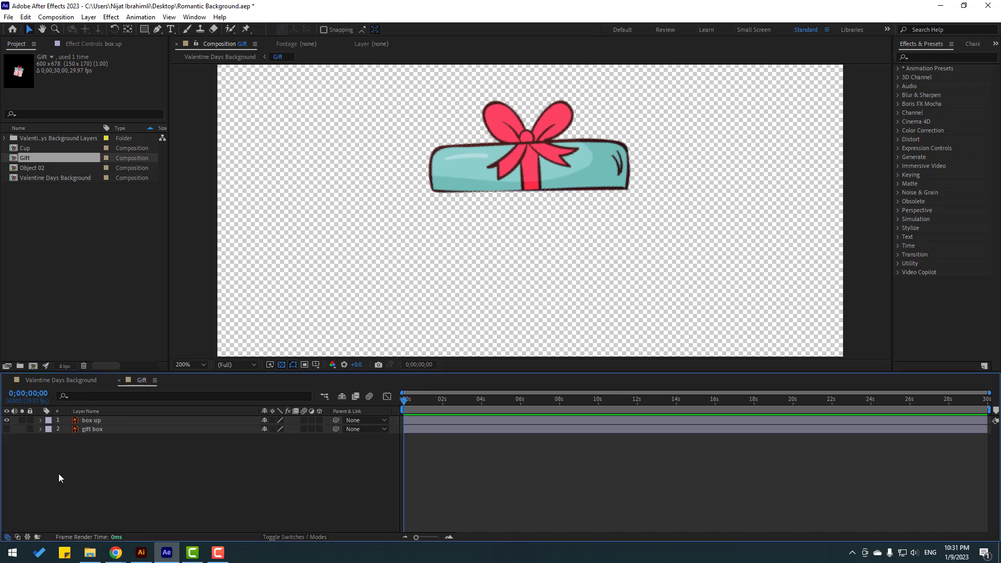
{"action": "left_click", "coordinate": [95, 421]}
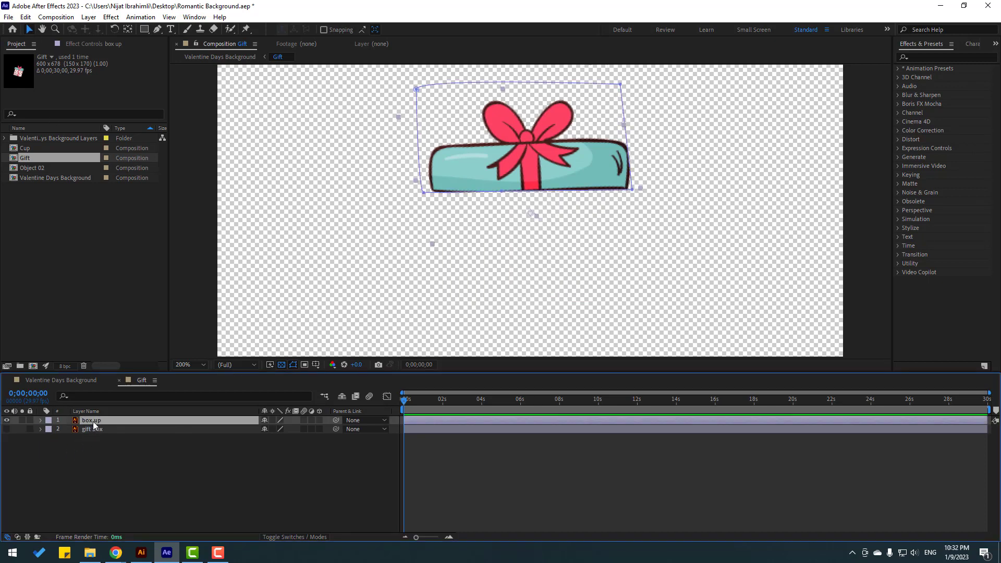
{"action": "key", "text": "m"}
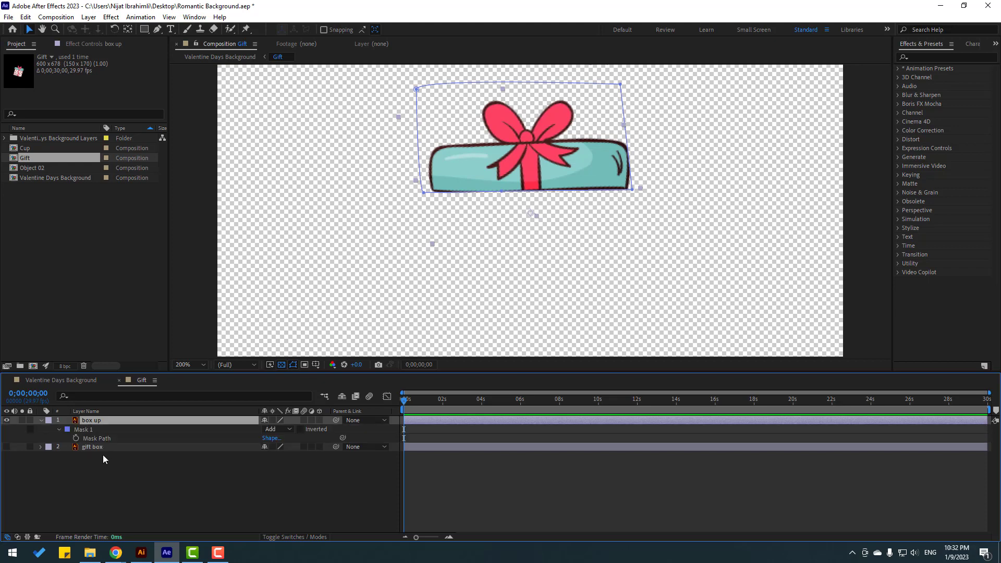
{"action": "left_click", "coordinate": [82, 430]}
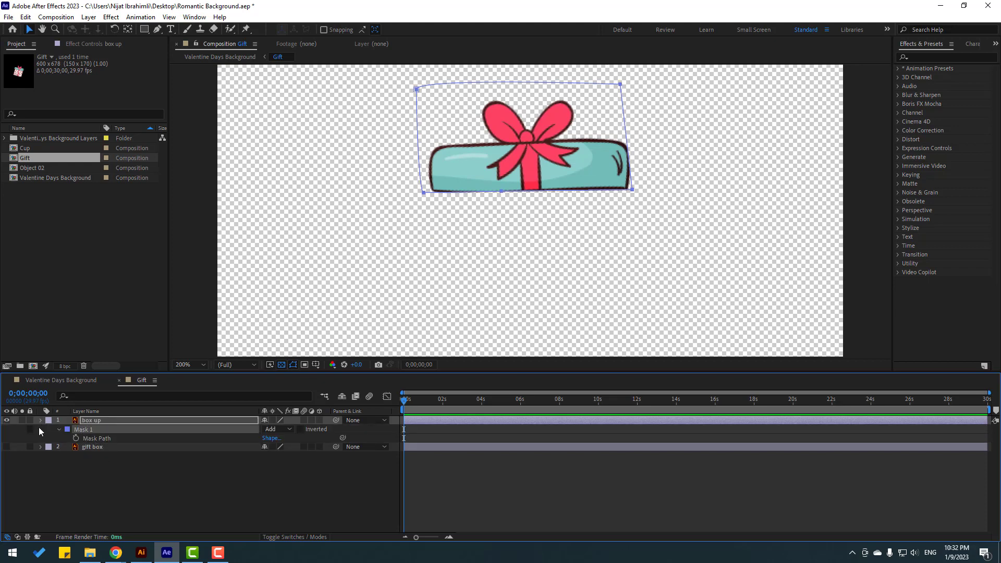
{"action": "left_click", "coordinate": [41, 420]}
Hide the box up layer, show the gift box layer and paste the copied mask onto it.
{"action": "left_click", "coordinate": [7, 420]}
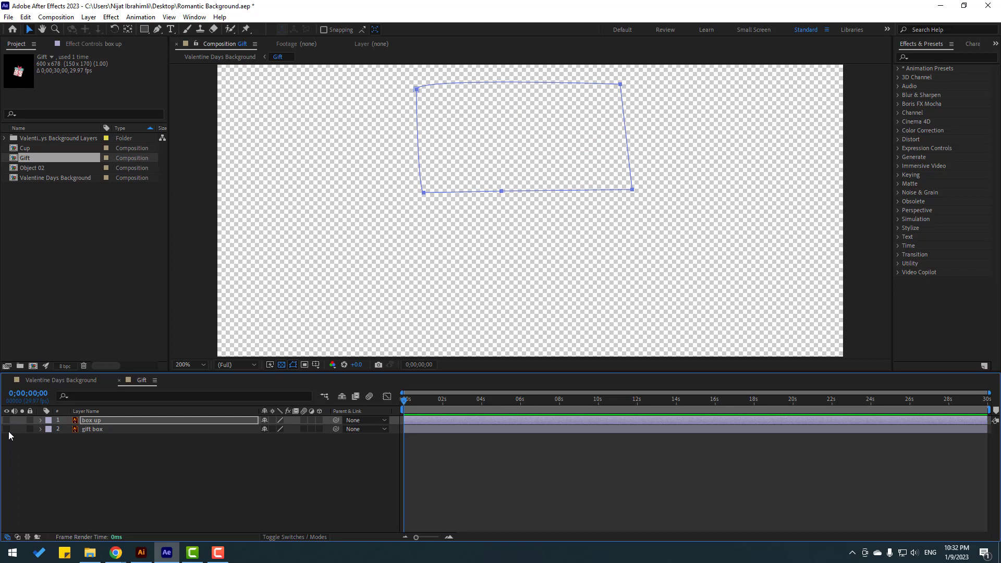
{"action": "left_click", "coordinate": [8, 429]}
{"action": "left_click", "coordinate": [97, 431]}
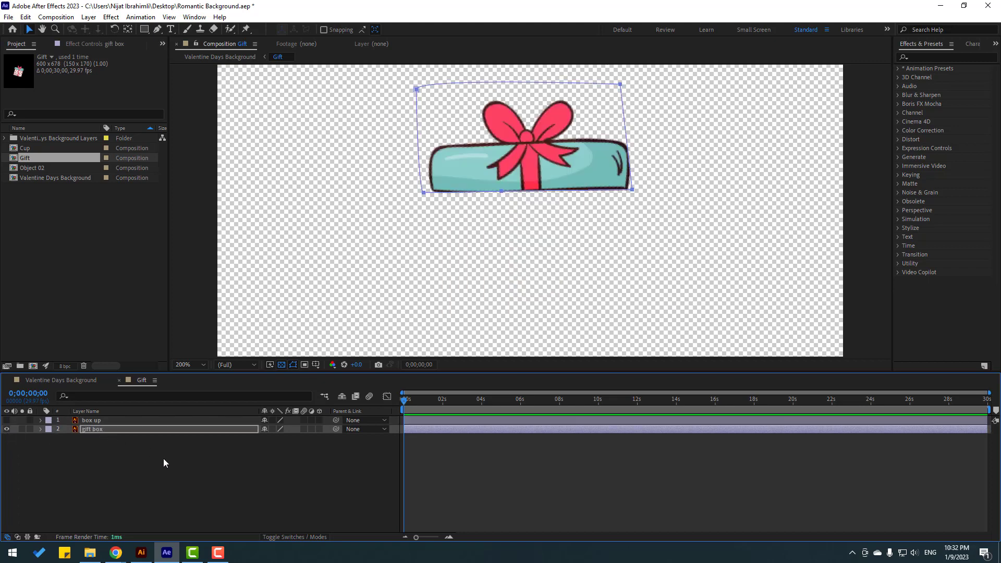
{"action": "key", "text": "m"}
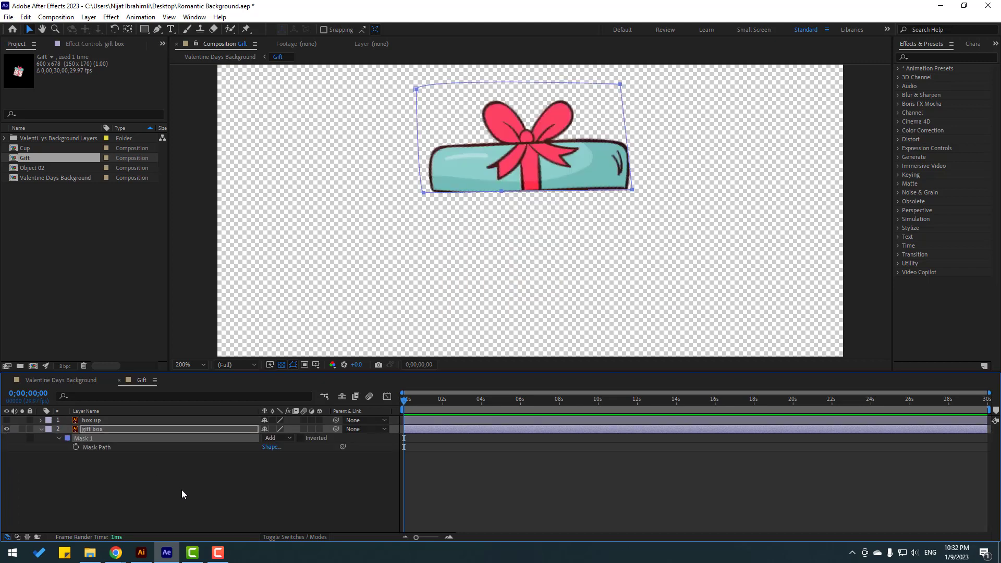
Invert the gift box layer's mask so that only the box body remains.
{"action": "left_click", "coordinate": [300, 439]}
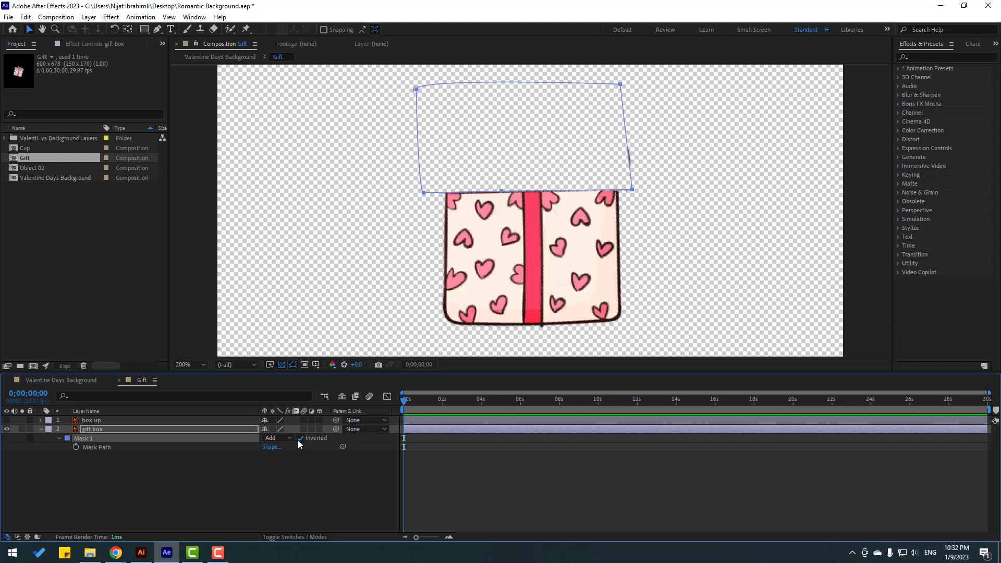
{"action": "left_click", "coordinate": [204, 488]}
{"action": "left_click", "coordinate": [42, 430]}
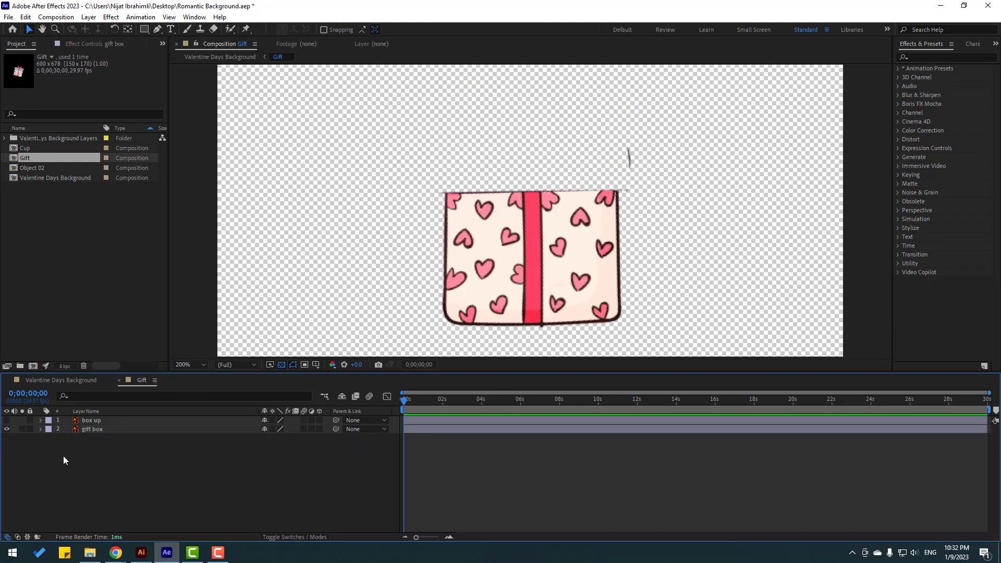
Widen the gift box layer's mask at its lower-right corner to remove the leftover lid edge, and show the box up layer again.
{"action": "left_click", "coordinate": [7, 429]}
{"action": "left_click", "coordinate": [6, 429]}
{"action": "left_click", "coordinate": [7, 423]}
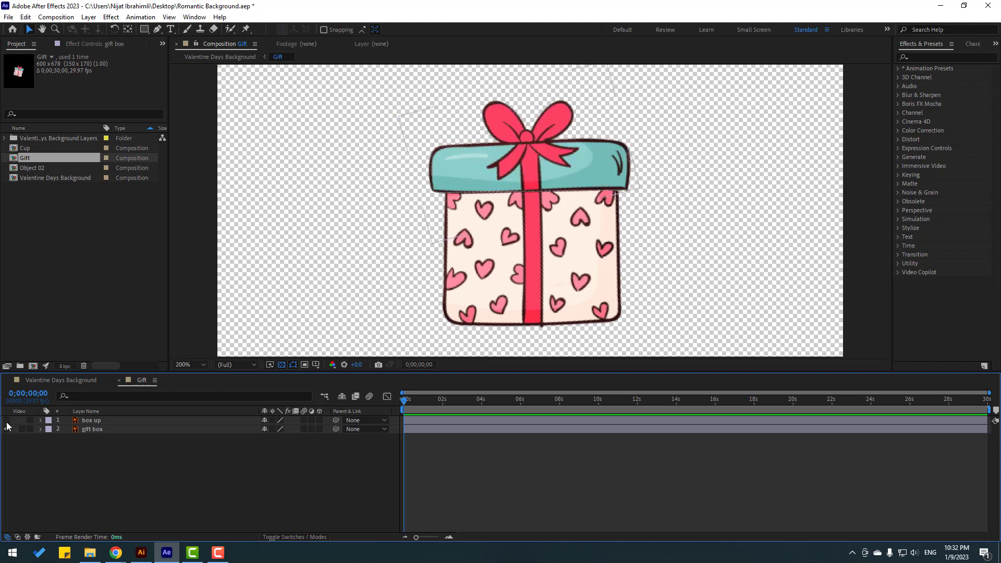
{"action": "left_click", "coordinate": [7, 421]}
{"action": "left_click", "coordinate": [6, 421]}
{"action": "left_click", "coordinate": [7, 420]}
{"action": "left_click", "coordinate": [99, 430]}
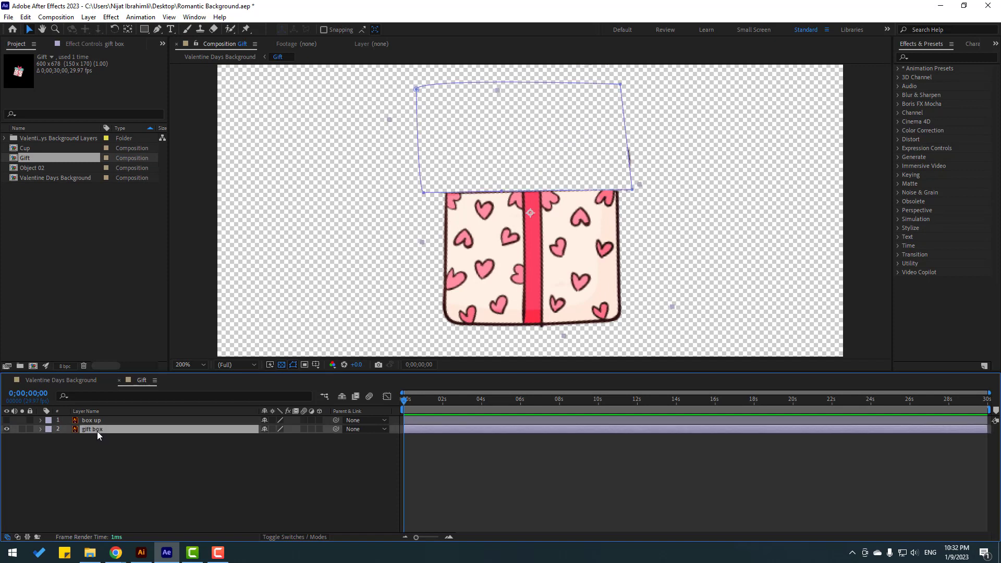
{"action": "left_click_drag", "start_coordinate": [632, 190], "coordinate": [676, 187]}
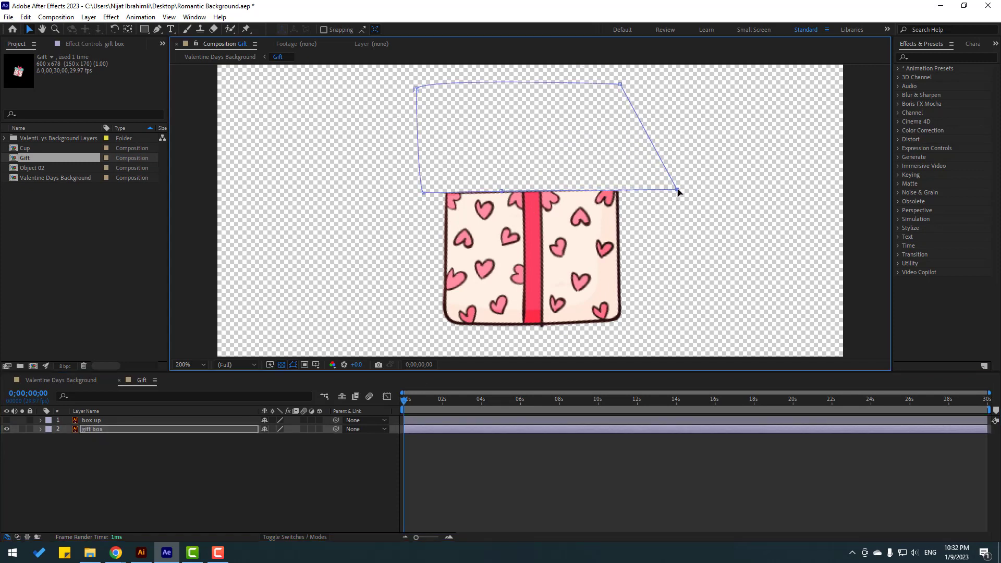
{"action": "left_click", "coordinate": [255, 480]}
{"action": "left_click", "coordinate": [6, 420]}
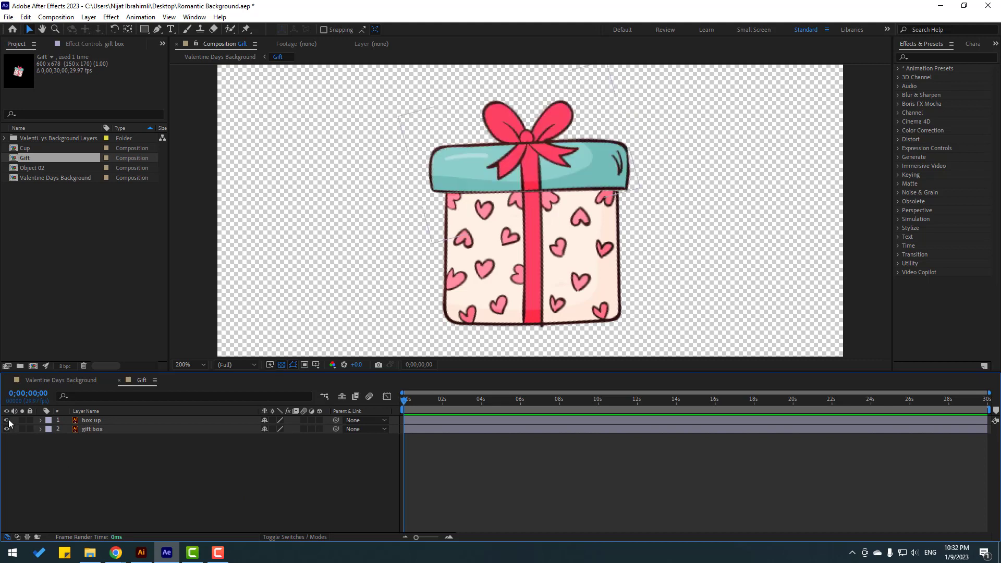
Move the box up layer's anchor point to the centre of the lid.
{"action": "left_click", "coordinate": [93, 421]}
{"action": "left_click", "coordinate": [129, 28]}
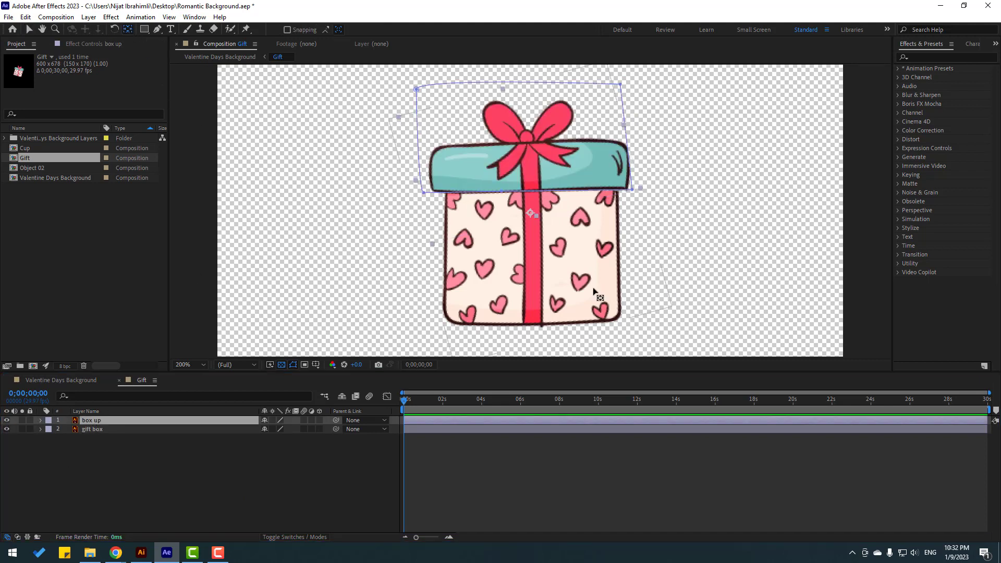
{"action": "left_click_drag", "start_coordinate": [531, 214], "coordinate": [534, 168]}
{"action": "key", "text": "v"}
{"action": "key", "text": "comma"}
{"action": "key", "text": "period"}
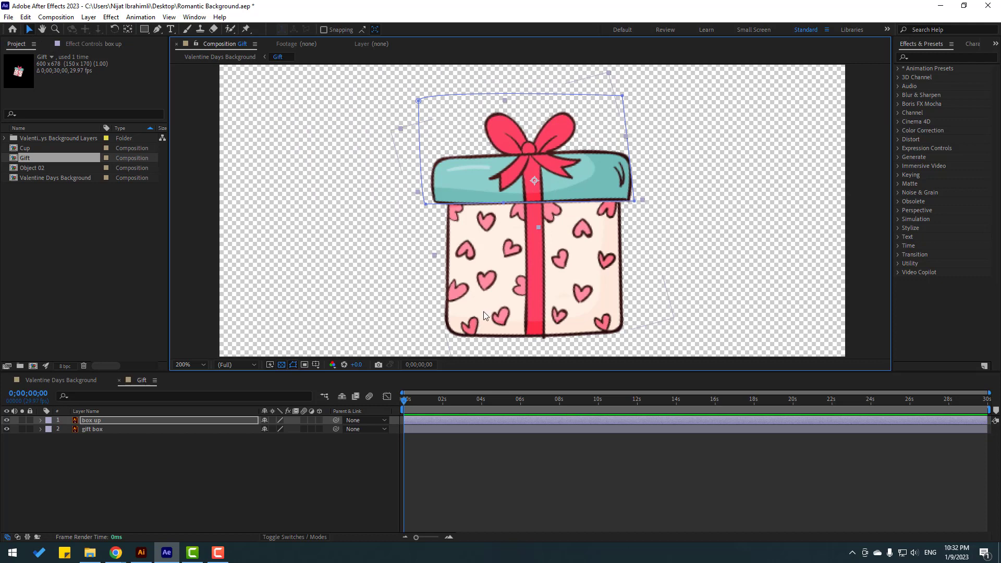
Add Position and Rotation keyframes to the box up layer at 0;00;00;00.
{"action": "key", "text": "p"}
{"action": "key", "text": "shift+r"}
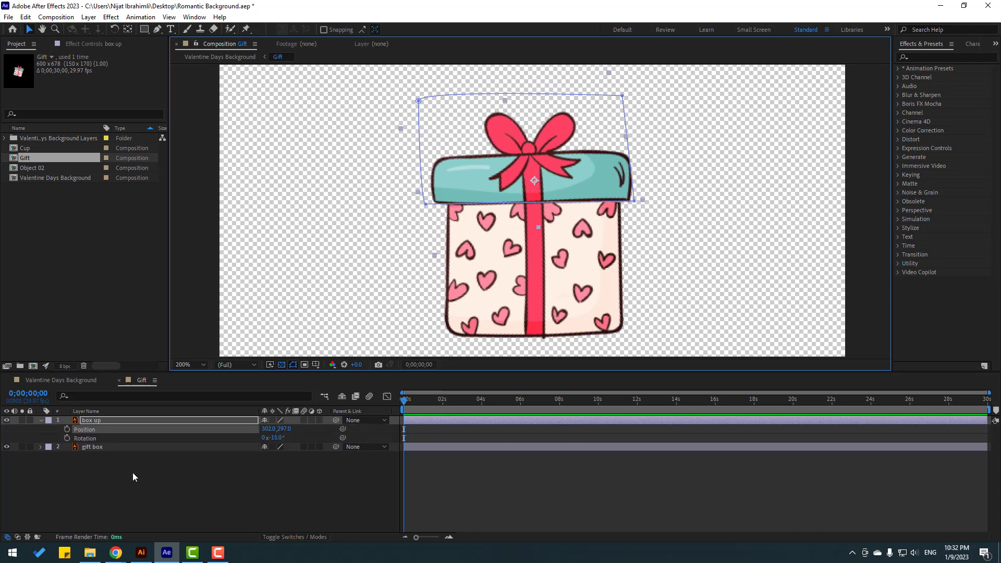
{"action": "left_click", "coordinate": [66, 429]}
{"action": "left_click", "coordinate": [67, 439]}
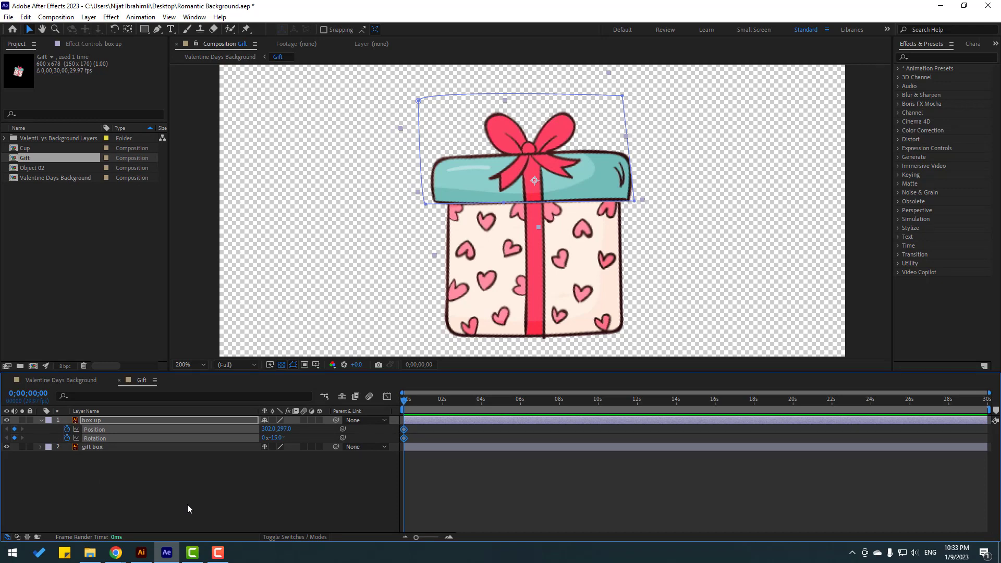
At 0;00;00;10, lift and tilt the lid with Position 302, 232 and Rotation -41°, and preview it.
{"action": "key", "text": "shift+Page_Down"}
{"action": "left_click", "coordinate": [274, 459]}
{"action": "mouse_move", "coordinate": [284, 429]}
{"action": "left_mouse_down"}
{"action": "mouse_move", "coordinate": [270, 429]}
{"action": "mouse_move", "coordinate": [280, 438]}
{"action": "mouse_move", "coordinate": [275, 429]}
{"action": "mouse_move", "coordinate": [271, 439]}
{"action": "left_mouse_up"}
{"action": "left_click", "coordinate": [205, 365]}
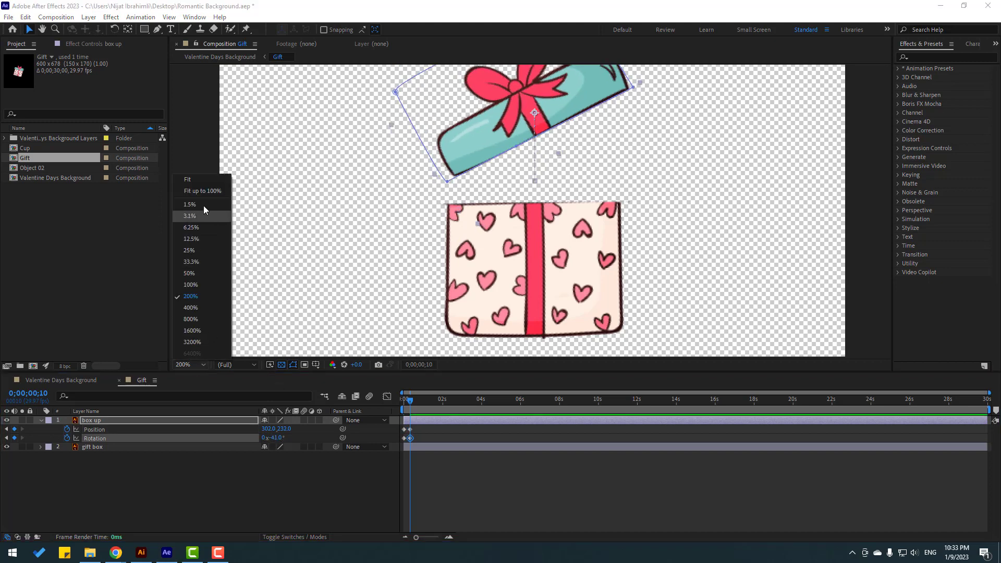
{"action": "left_click", "coordinate": [205, 192]}
{"action": "left_click", "coordinate": [440, 492]}
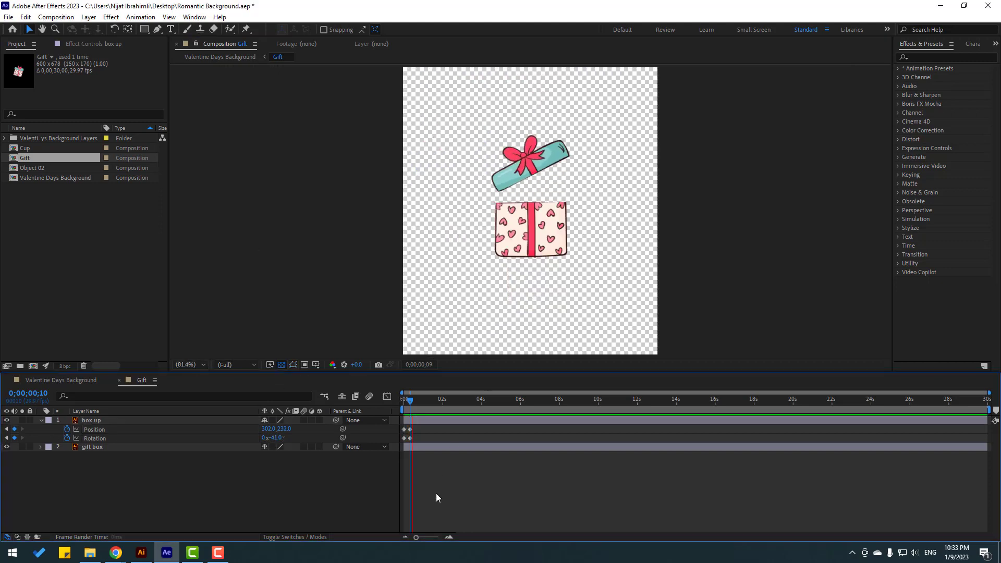
At 0;00;00;20, set the box up layer's Position to 302, 262 and its Rotation to 2°.
{"action": "scroll", "coordinate": [438, 479], "scroll_direction": "up", "scroll_amount": 5}
{"action": "left_click_drag", "start_coordinate": [456, 398], "coordinate": [415, 410]}
{"action": "key", "text": "shift+Page_Down"}
{"action": "key", "text": "shift+Page_Down"}
{"action": "left_click_drag", "start_coordinate": [279, 438], "coordinate": [308, 429]}
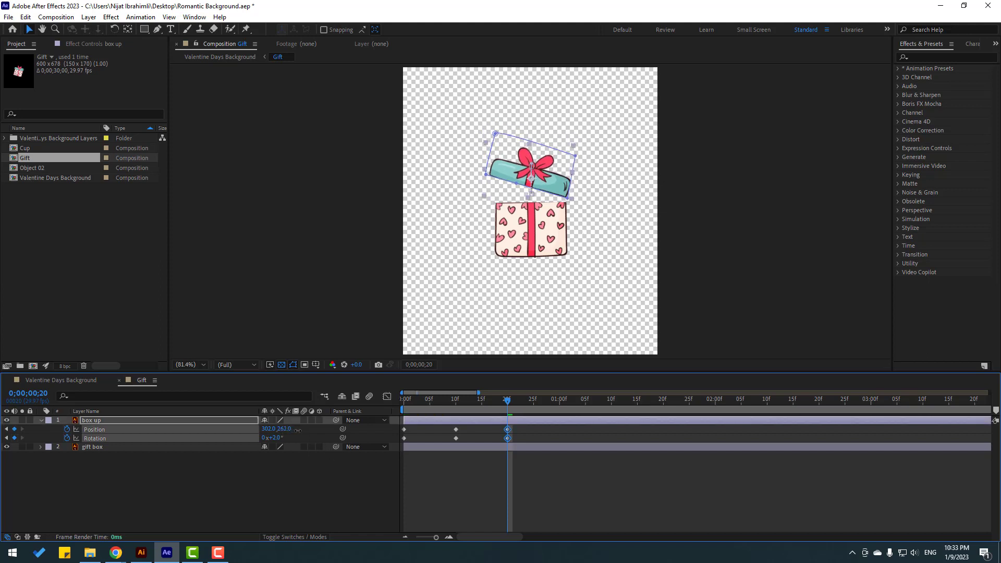
At 0;00;01;00, lower the lid onto the box with Position 302, 302 and Rotation -12°.
{"action": "key", "text": "shift+Page_Down"}
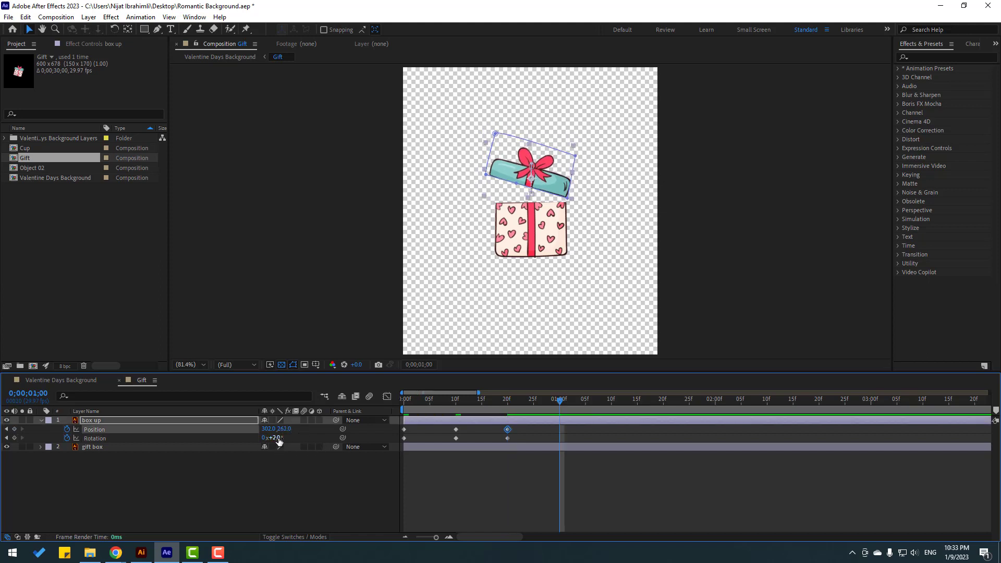
{"action": "type", "text": "0"}
{"action": "key", "text": "Return"}
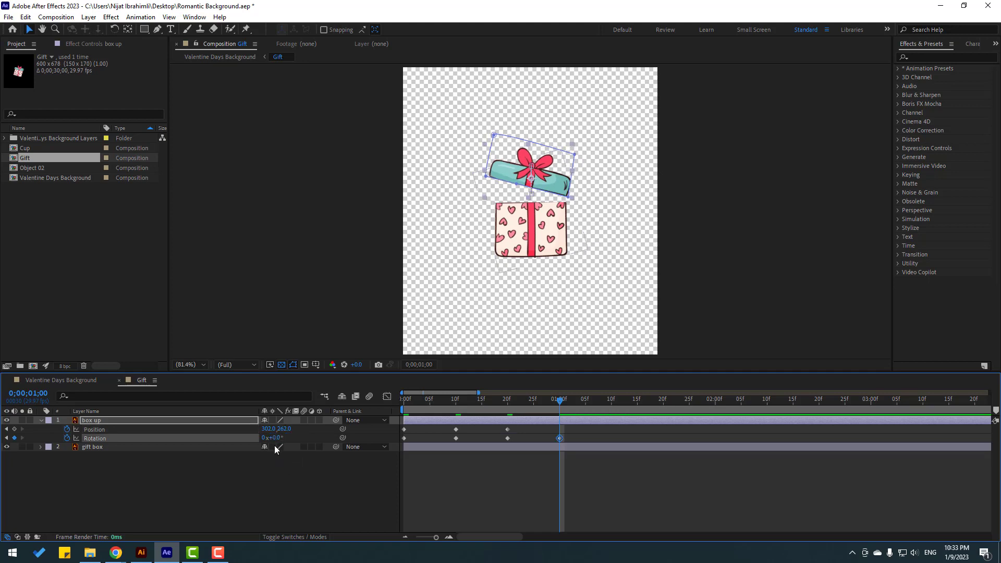
{"action": "left_click_drag", "start_coordinate": [277, 438], "coordinate": [307, 429]}
Replace the lid's Position and Rotation keyframes at 0;00;01;00 with copies of its first keyframes.
{"action": "left_click", "coordinate": [404, 429]}
{"action": "left_click", "coordinate": [564, 430]}
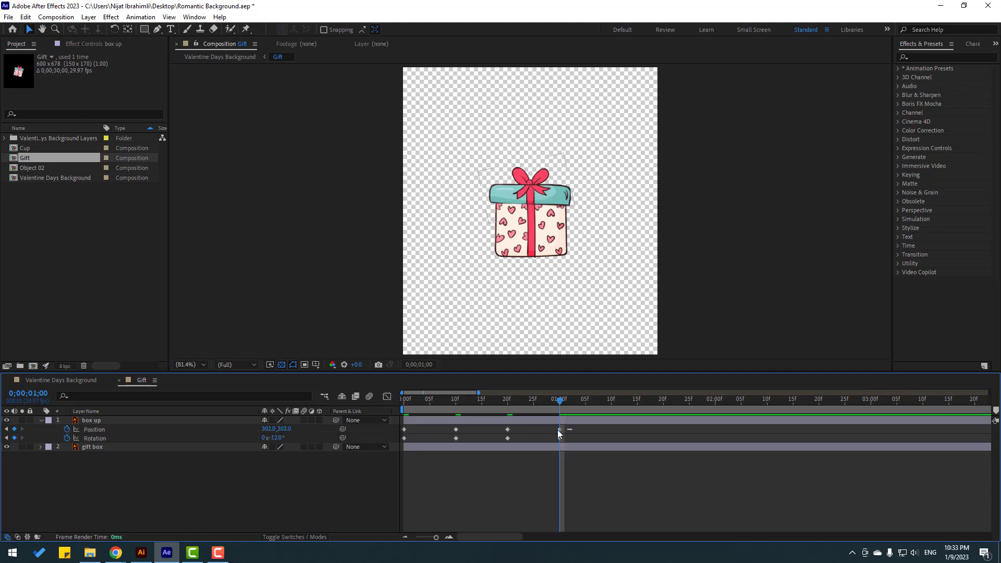
{"action": "key", "text": "ctrl+v"}
{"action": "key", "text": "period"}
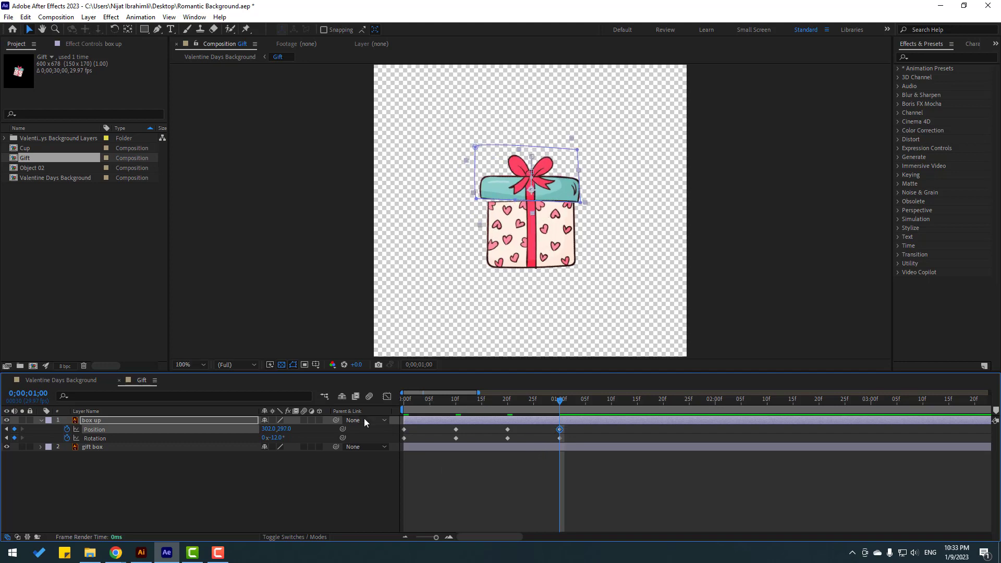
{"action": "left_click_drag", "start_coordinate": [278, 442], "coordinate": [310, 446]}
{"action": "left_click_drag", "start_coordinate": [410, 437], "coordinate": [391, 450]}
{"action": "left_click_drag", "start_coordinate": [578, 436], "coordinate": [551, 450]}
{"action": "key", "text": "ctrl+v"}
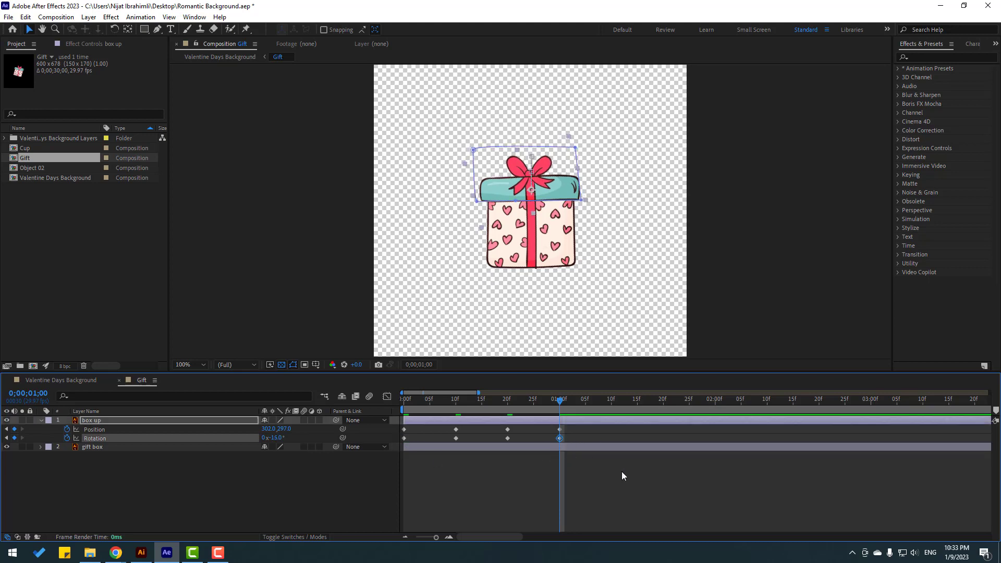
Apply Easy Ease to all Position and Rotation keyframes of the box up layer and preview the animation.
{"action": "left_click", "coordinate": [645, 482]}
{"action": "key", "text": "space"}
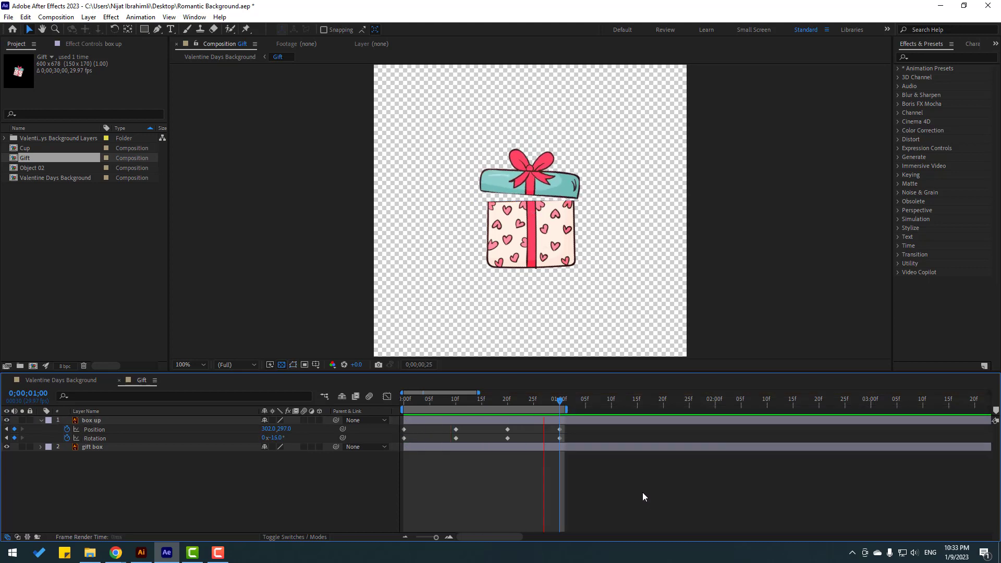
{"action": "left_click_drag", "start_coordinate": [571, 425], "coordinate": [431, 458]}
{"action": "right_click", "coordinate": [405, 440]}
{"action": "mouse_move", "coordinate": [448, 431]}
{"action": "left_click", "coordinate": [557, 467]}
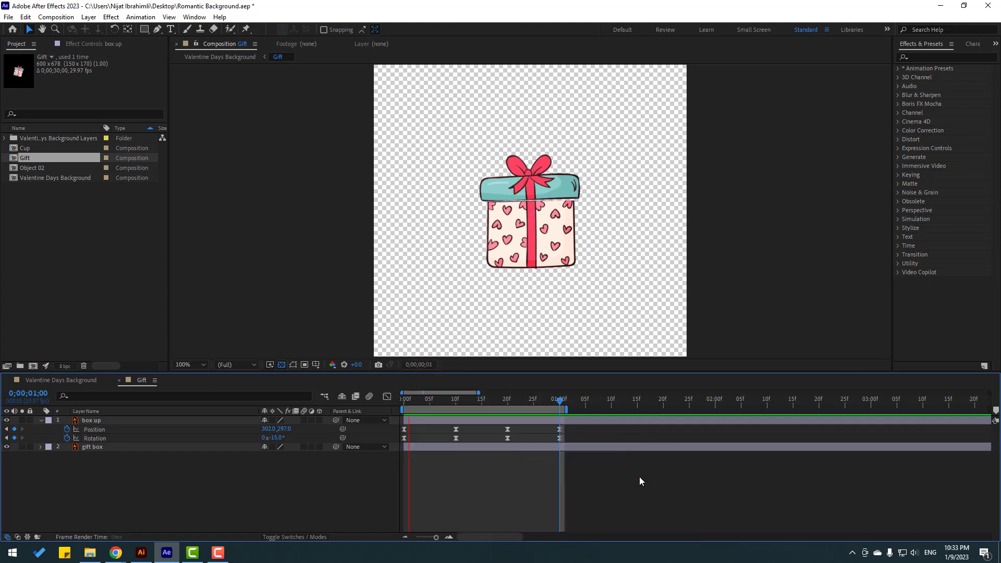
{"action": "key", "text": "space"}
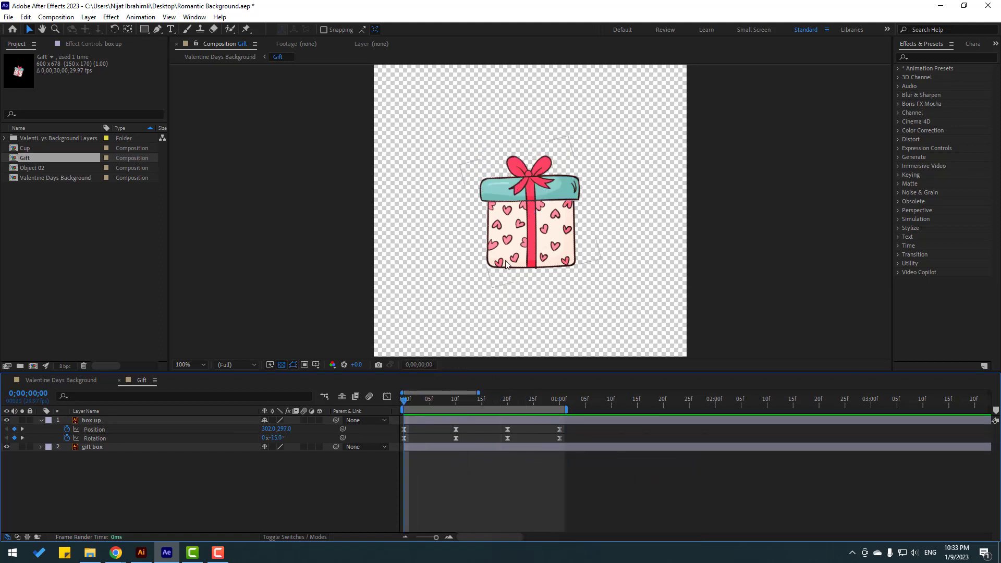
Move the gift box layer's anchor point down to the middle of the box body.
{"action": "left_click", "coordinate": [503, 279]}
{"action": "left_click", "coordinate": [128, 29]}
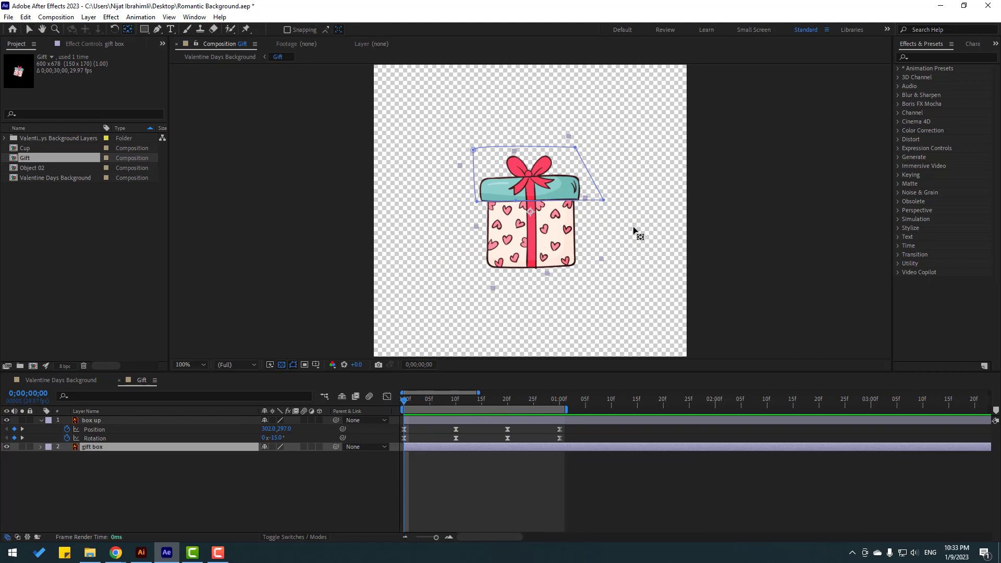
{"action": "left_click_drag", "start_coordinate": [532, 214], "coordinate": [531, 239]}
{"action": "left_click", "coordinate": [30, 30]}
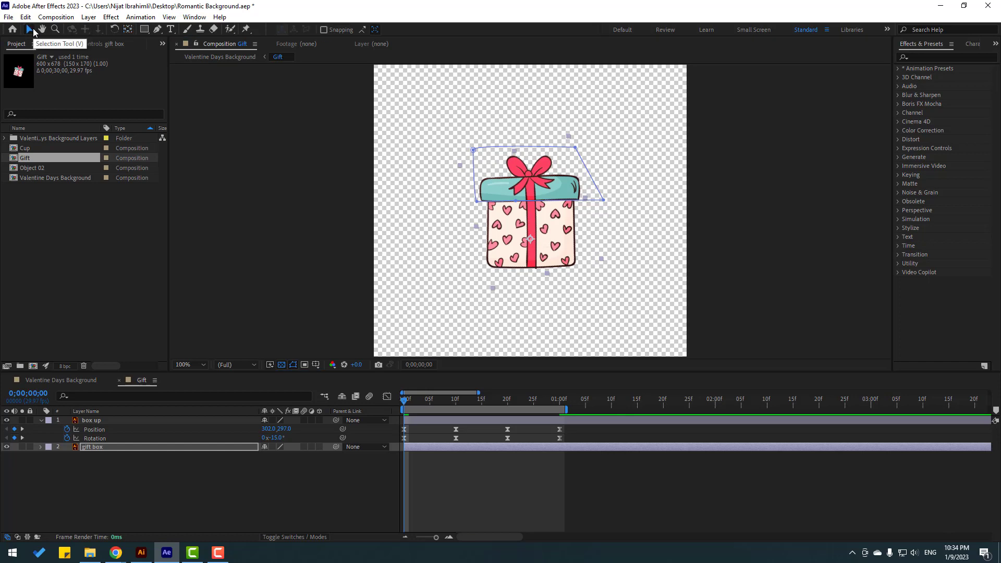
Keyframe the gift box layer's Scale at the start with proportions unlinked, and set its horizontal scale to 95% at 0;00;00;05.
{"action": "key", "text": "s"}
{"action": "left_click", "coordinate": [261, 458]}
{"action": "left_click_drag", "start_coordinate": [405, 400], "coordinate": [429, 401]}
{"action": "left_click", "coordinate": [67, 456]}
{"action": "left_click_drag", "start_coordinate": [283, 459], "coordinate": [274, 456]}
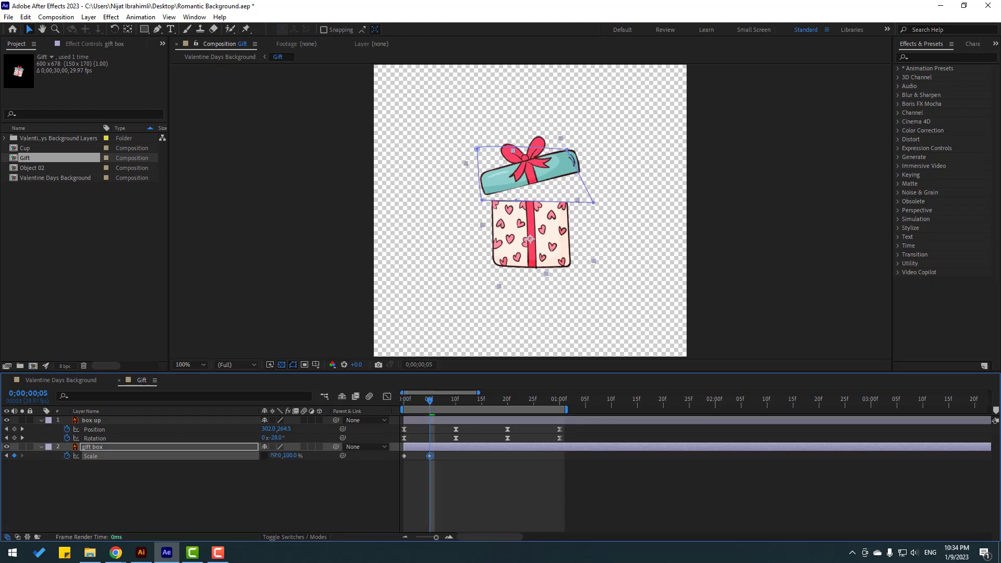
{"action": "mouse_move", "coordinate": [417, 401]}
{"action": "left_mouse_down"}
{"action": "mouse_move", "coordinate": [393, 404]}
{"action": "mouse_move", "coordinate": [431, 410]}
{"action": "left_mouse_up"}
{"action": "left_click", "coordinate": [277, 456]}
{"action": "type", "text": "95"}
{"action": "key", "text": "Return"}
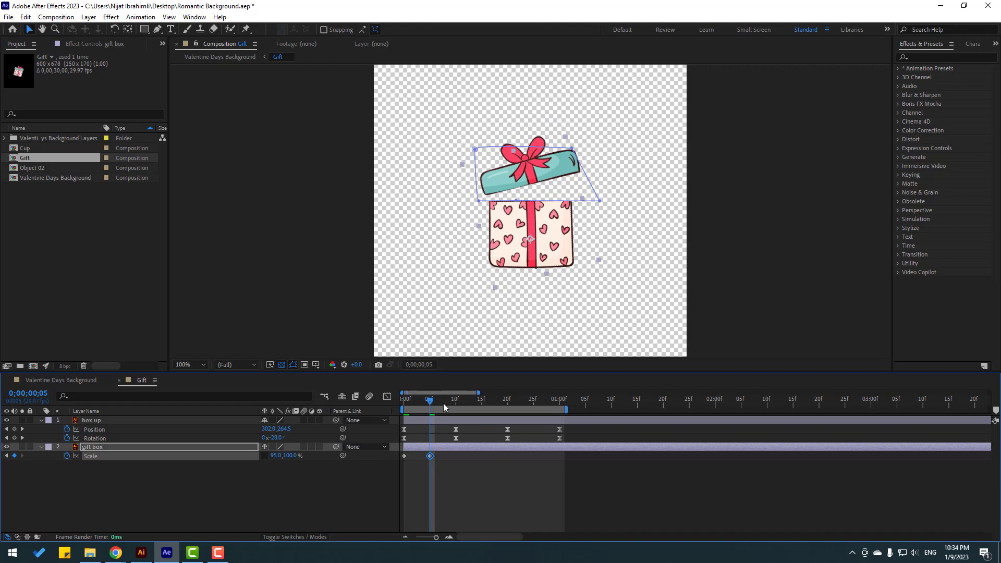
At 0;00;00;10, set the gift box layer's horizontal scale to 100%.
{"action": "key", "text": "space"}
{"action": "left_click", "coordinate": [277, 456]}
{"action": "type", "text": "100"}
{"action": "key", "text": "Return"}
Apply Easy Ease to the gift box layer's three Scale keyframes and preview the result.
{"action": "left_click_drag", "start_coordinate": [472, 476], "coordinate": [392, 455]}
{"action": "right_click", "coordinate": [405, 458]}
{"action": "mouse_move", "coordinate": [459, 508]}
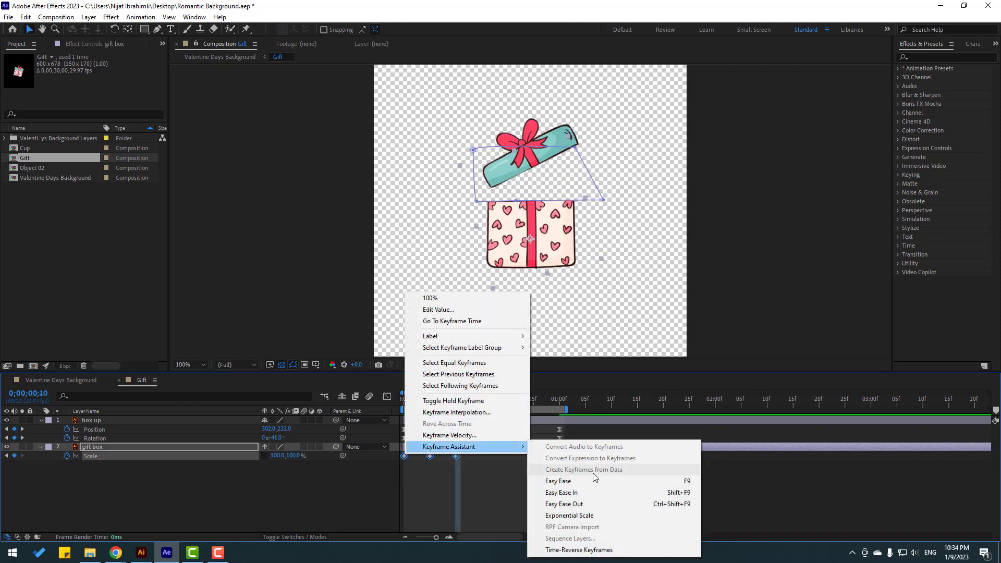
{"action": "left_click", "coordinate": [594, 481]}
{"action": "key", "text": "space"}
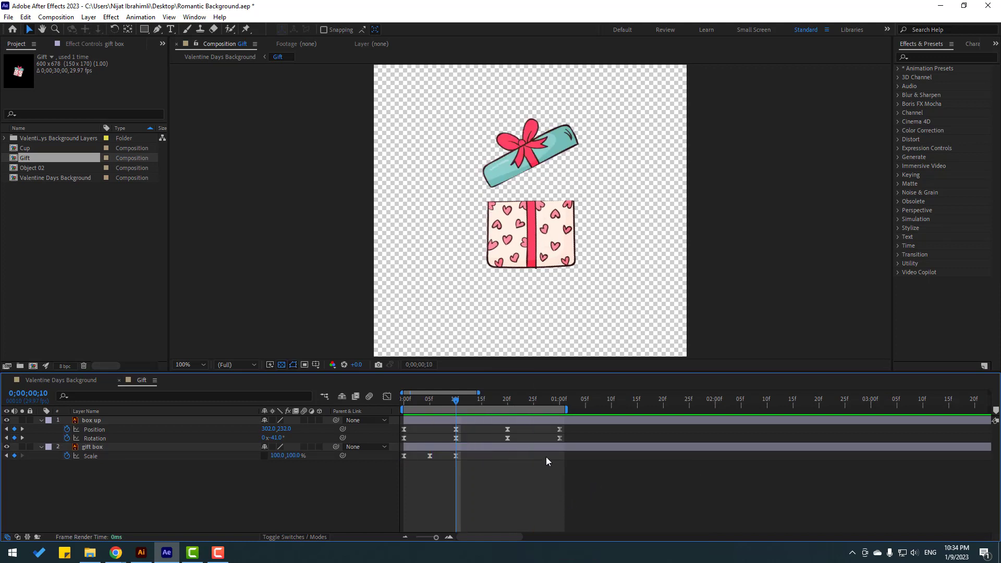
Duplicate the gift box layer's three Scale keyframes so the copies run from 0;00;00;20 to 0;00;01;00, and preview the squeeze.
{"action": "key", "text": "space"}
{"action": "left_click_drag", "start_coordinate": [464, 457], "coordinate": [362, 468]}
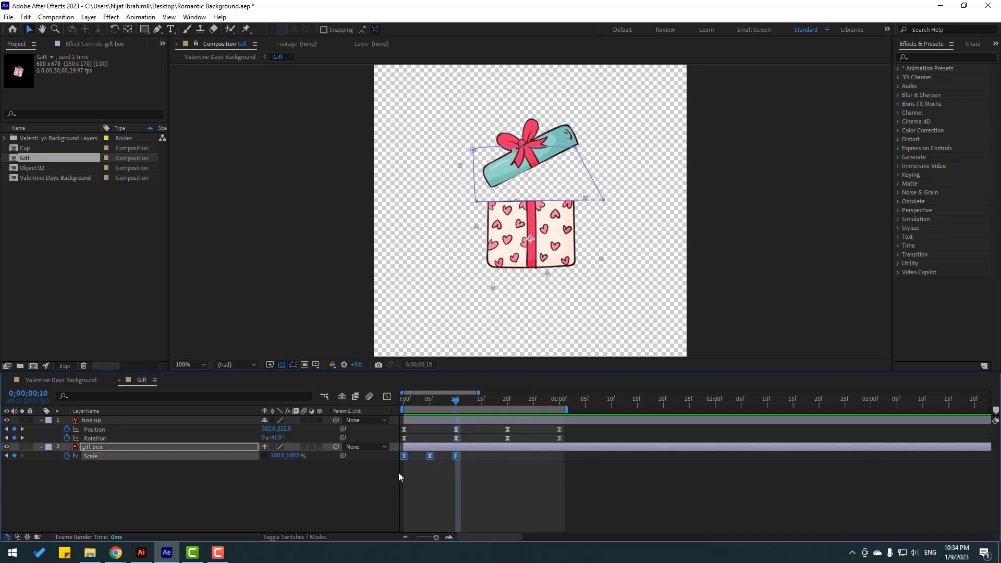
{"action": "left_click_drag", "start_coordinate": [496, 399], "coordinate": [528, 399]}
{"action": "key", "text": "ctrl+v"}
{"action": "left_click_drag", "start_coordinate": [555, 459], "coordinate": [534, 456]}
{"action": "key", "text": "space"}
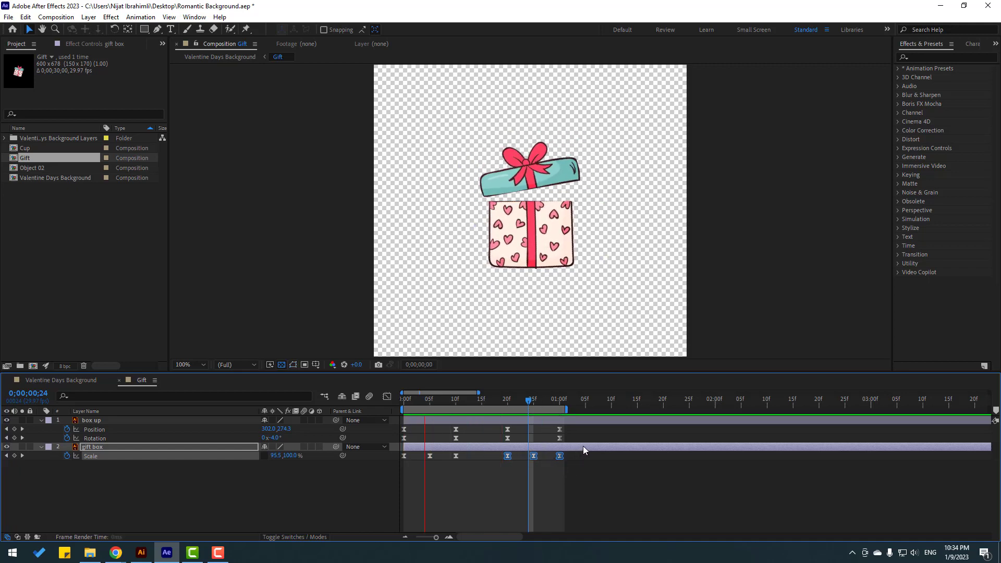
{"action": "scroll", "coordinate": [368, 289], "scroll_direction": "down", "scroll_amount": 1}
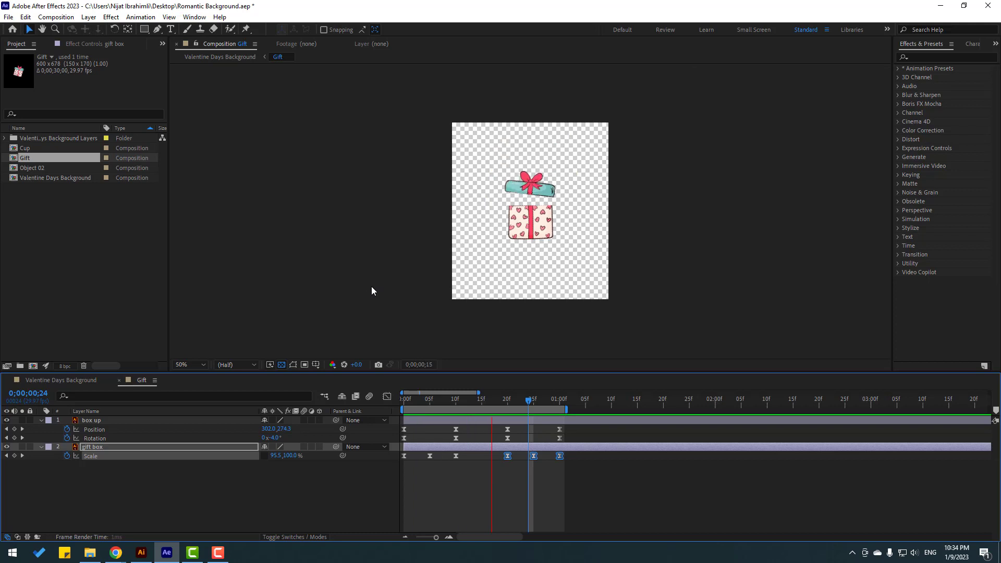
{"action": "key", "text": "space"}
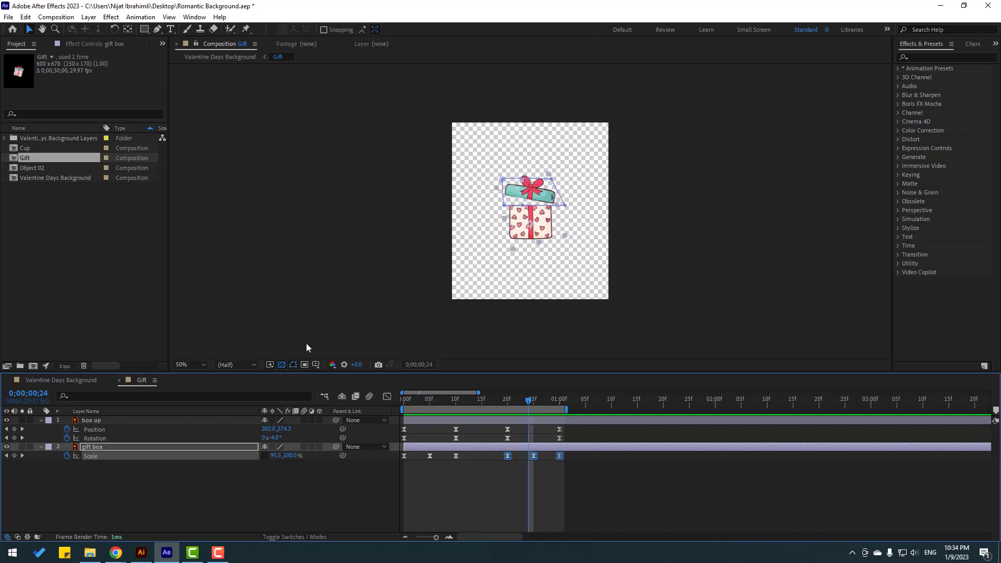
Close the Gift composition and preview the gift animation from the start of the Valentine Days Background composition.
{"action": "left_click", "coordinate": [118, 381]}
{"action": "left_click_drag", "start_coordinate": [435, 402], "coordinate": [405, 406]}
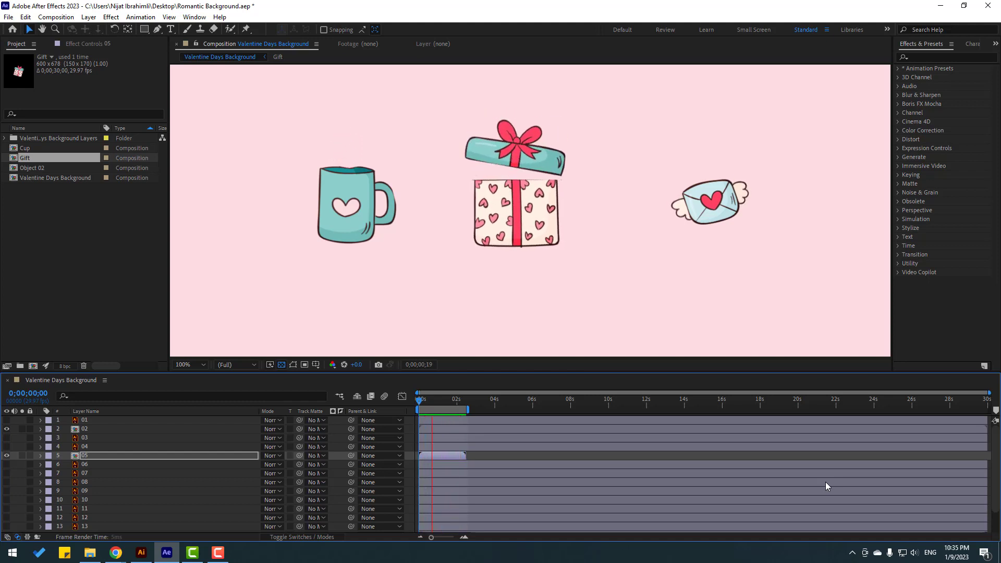
{"action": "key", "text": "space"}
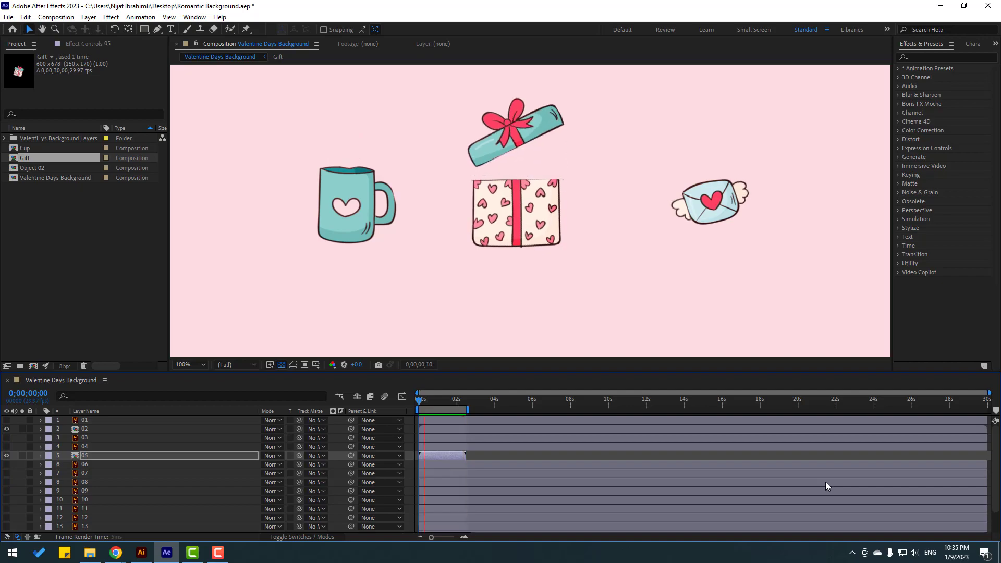